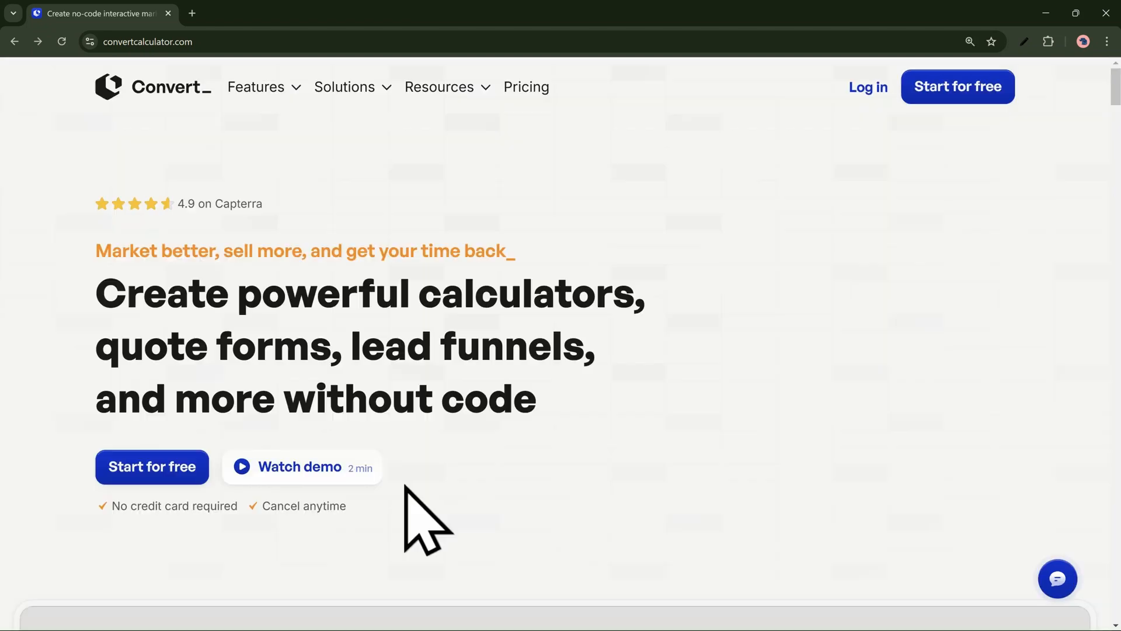
Create a new calculator form from scratch and add a heading element to the empty canvas
click(195, 476)
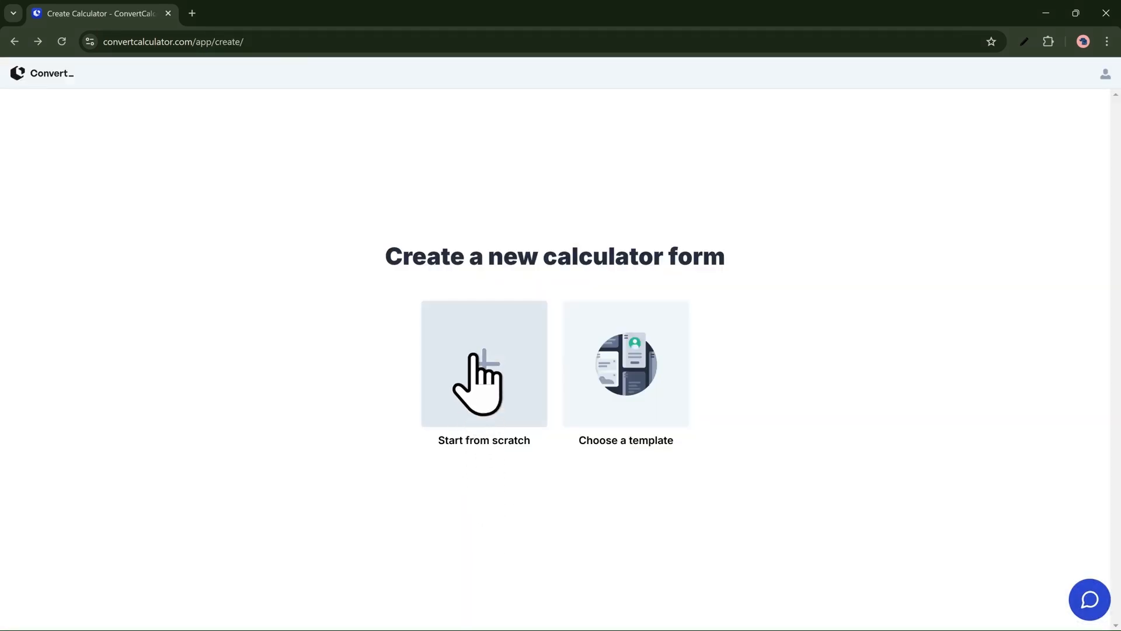
click(475, 350)
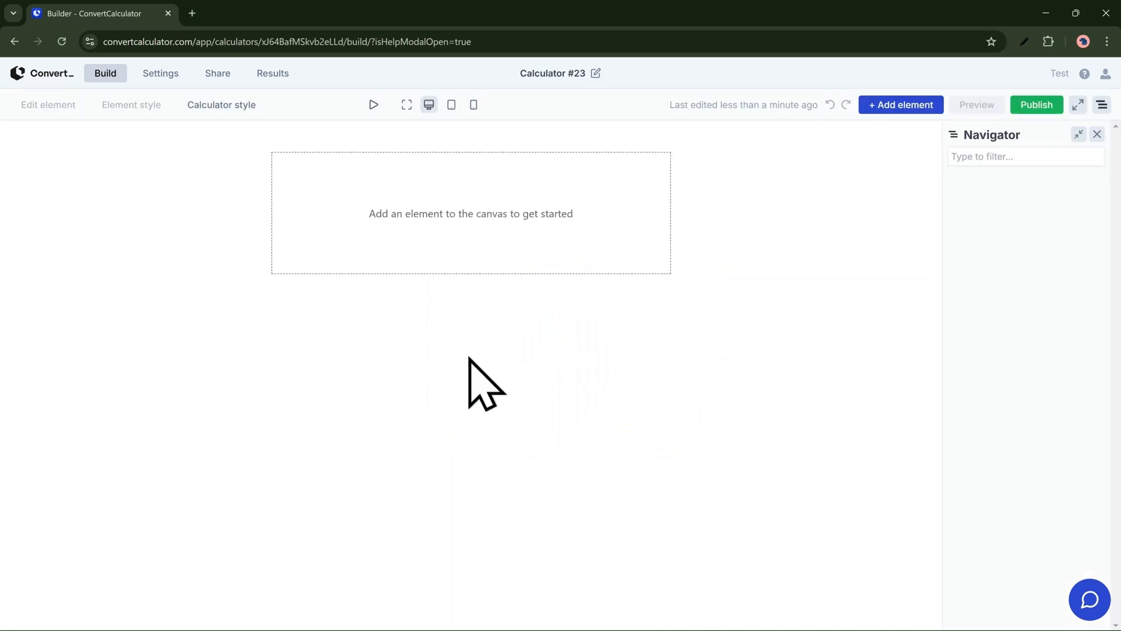
click(892, 106)
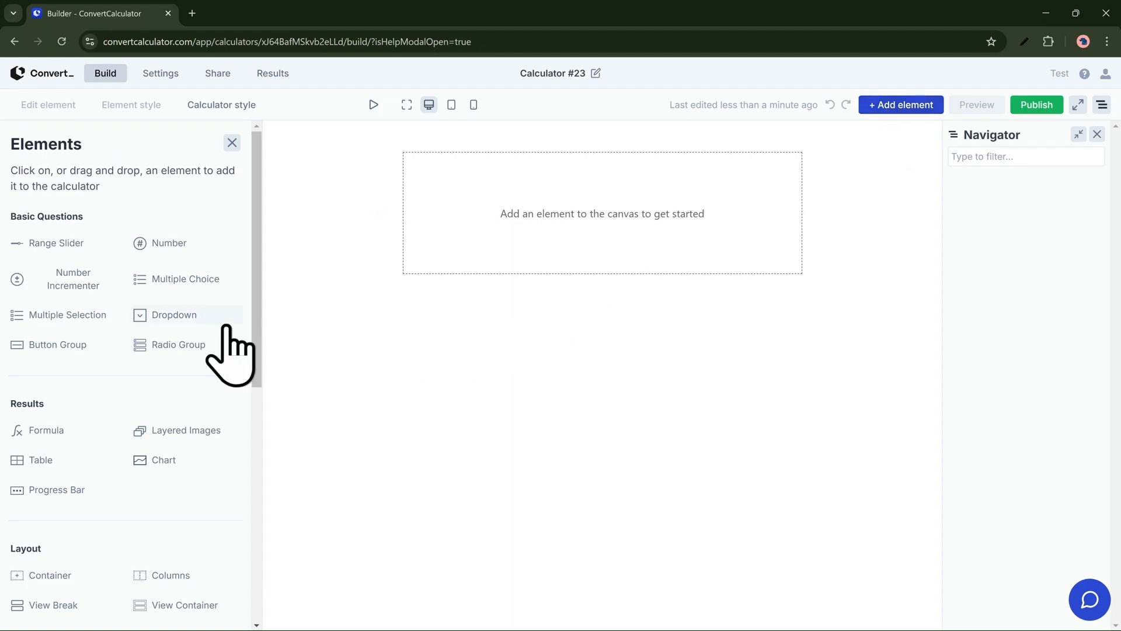
scroll(108, 350, down, 3)
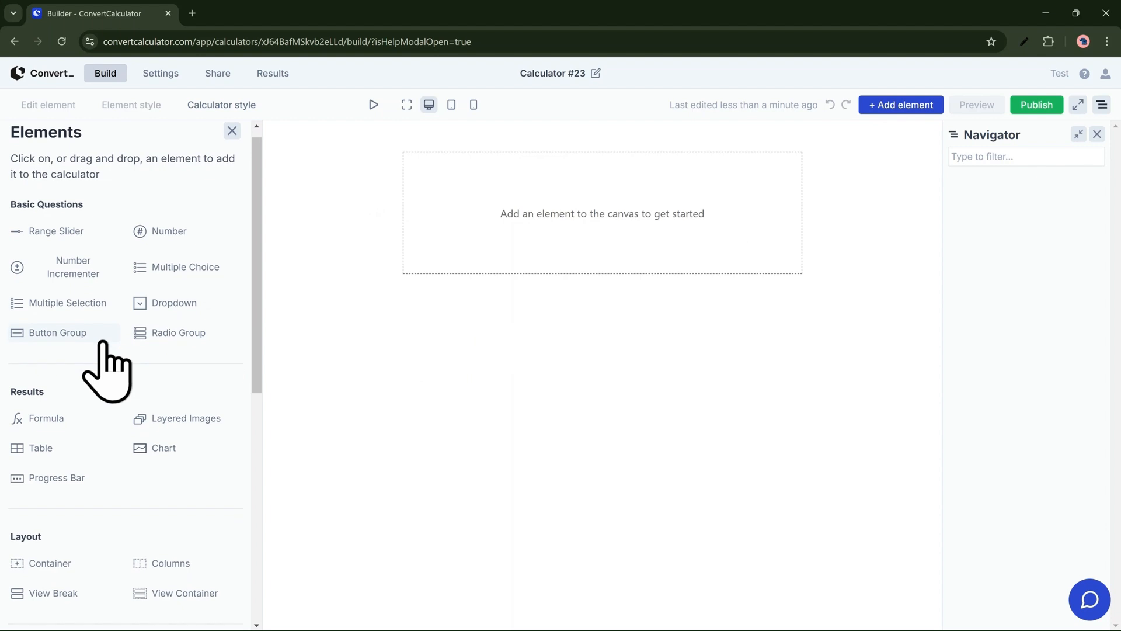
scroll(123, 409, down, 2)
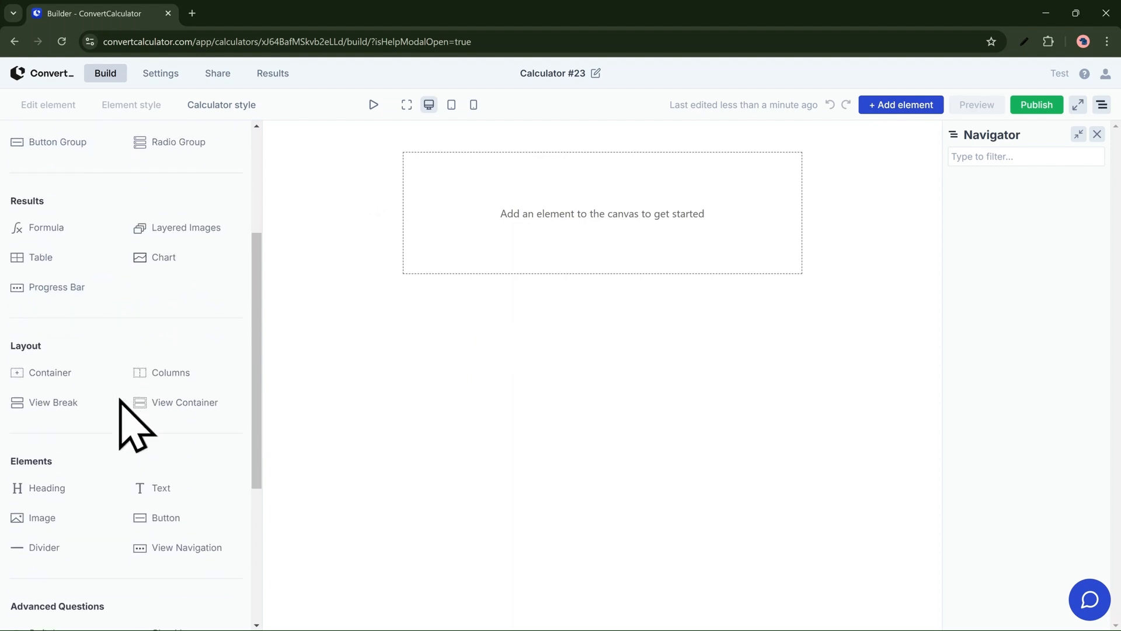
click(59, 430)
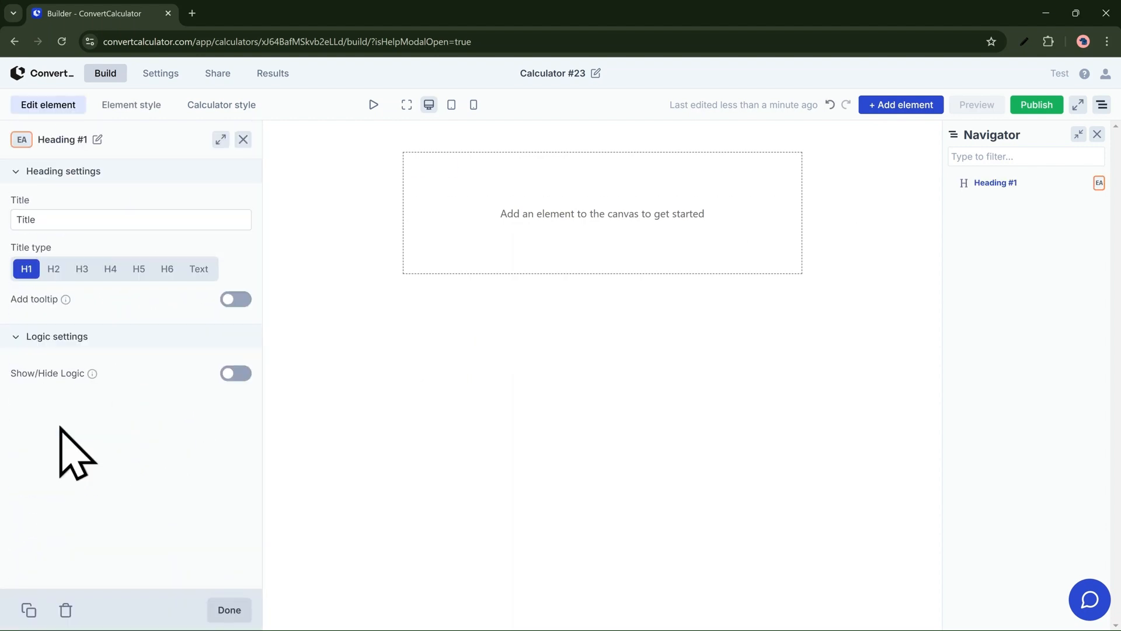
Set the heading's title to "A Simple Calculator" and finish editing it
click(82, 222)
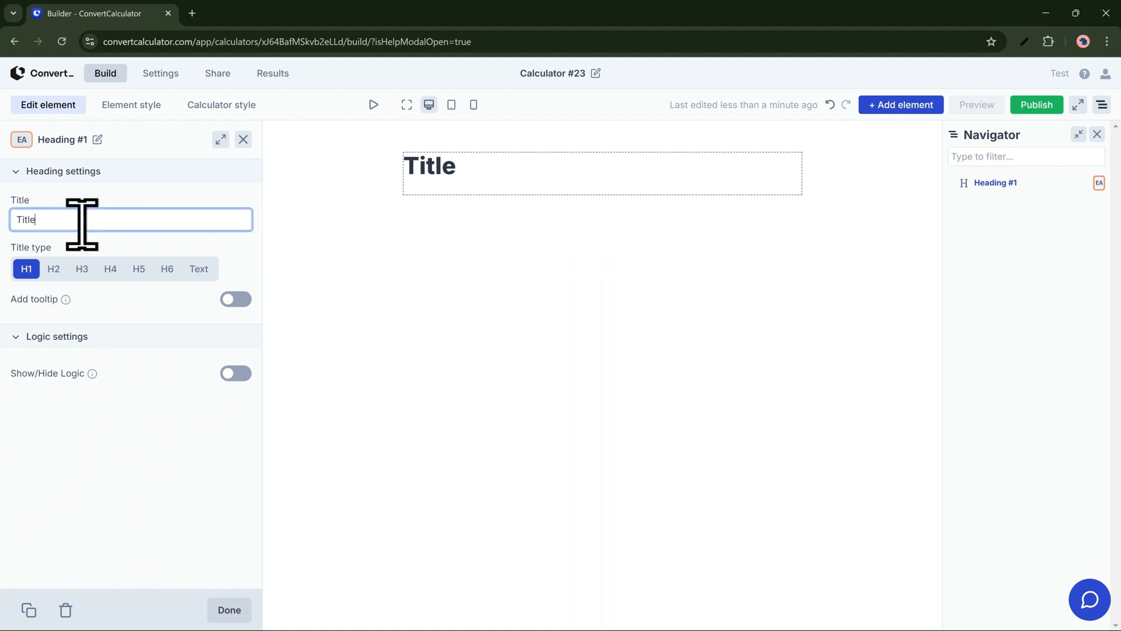
text(A)
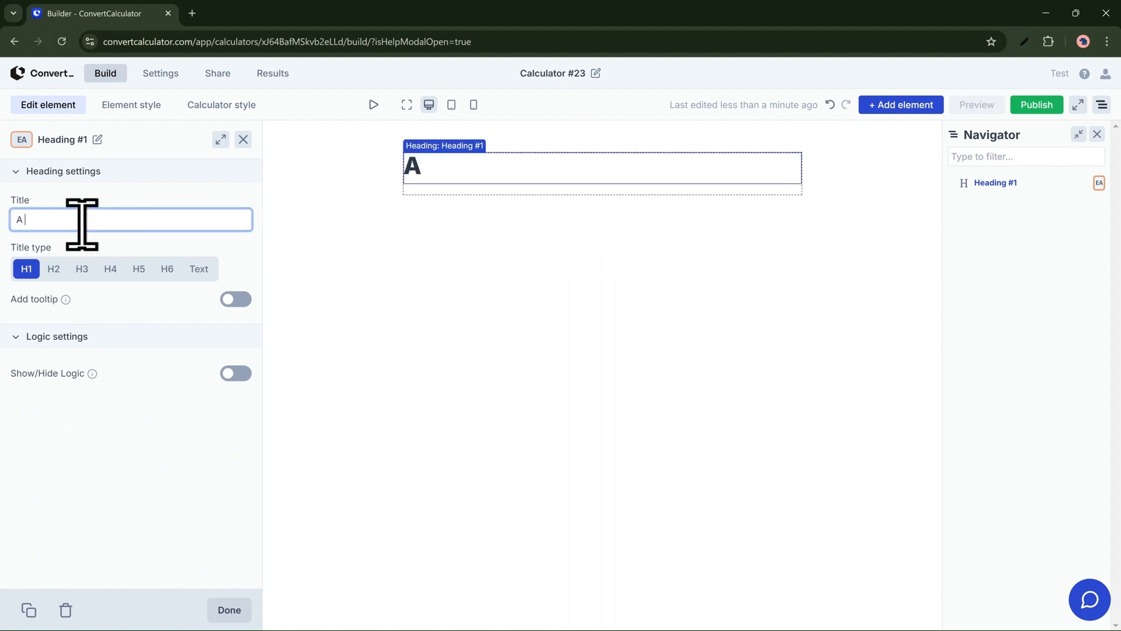
text( Simple)
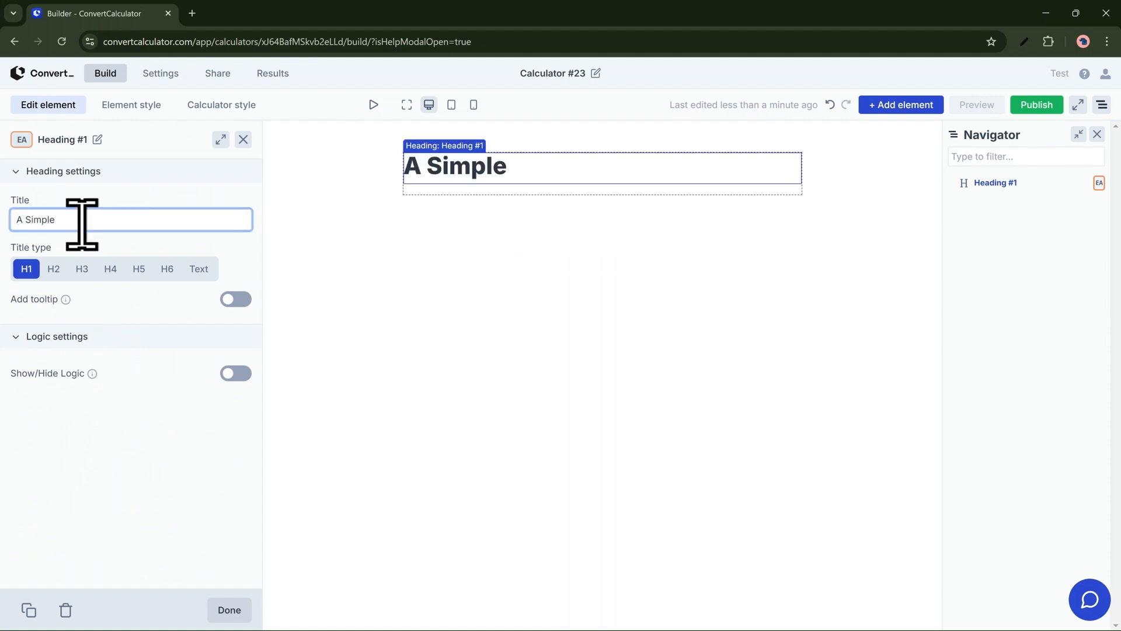
text( Calculator)
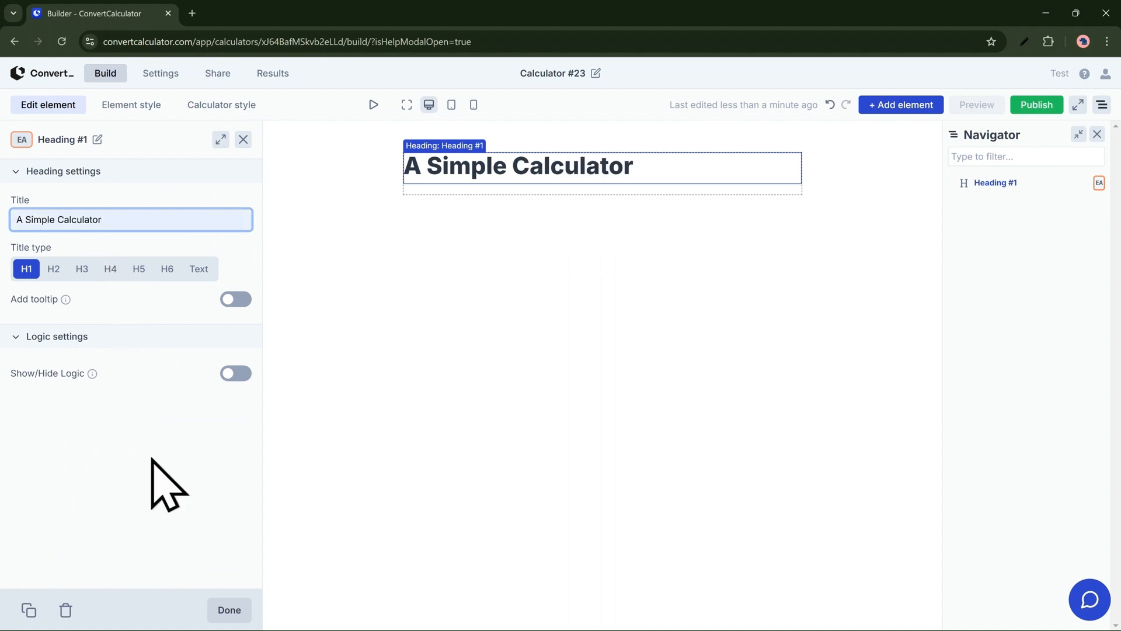
click(229, 610)
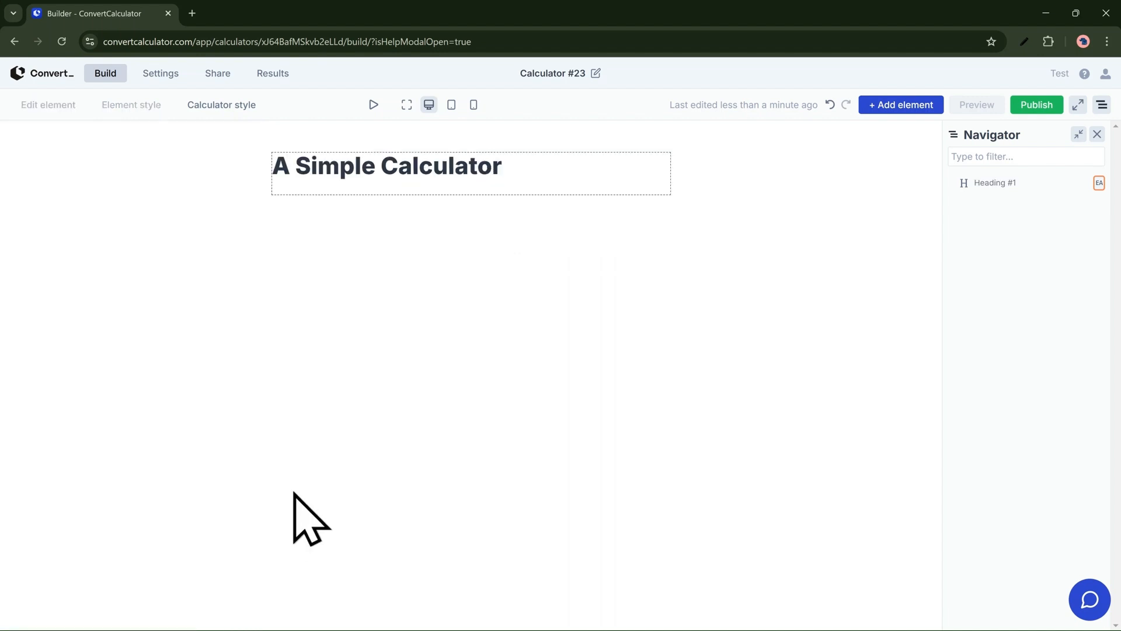
Add a range slider below the heading and a button group between the heading and the slider
click(888, 108)
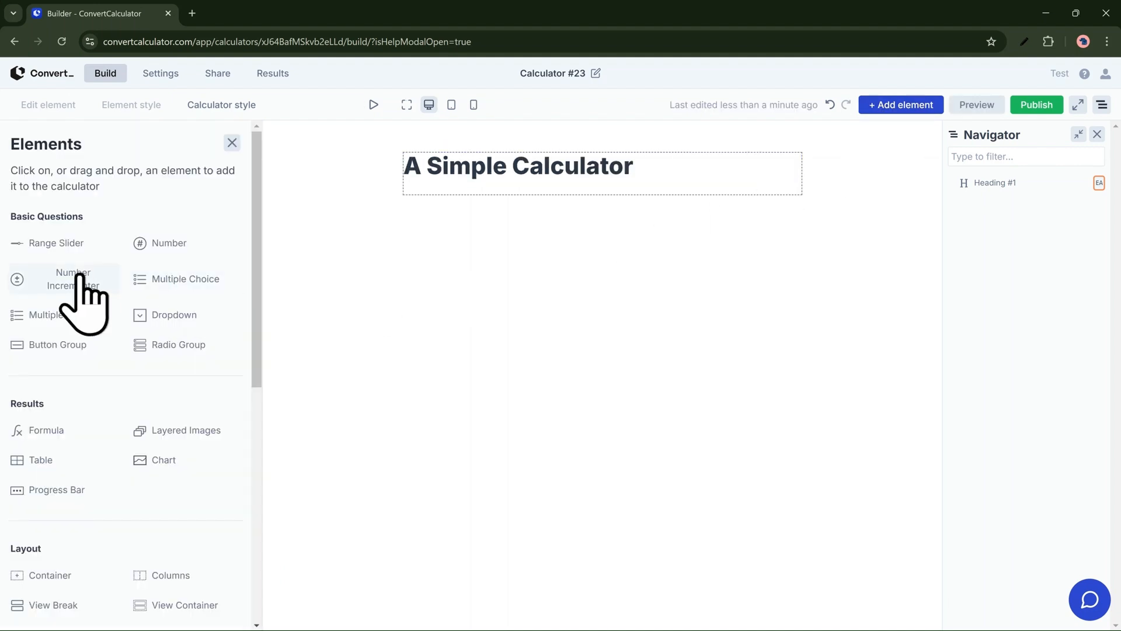
drag(56, 244, 517, 187)
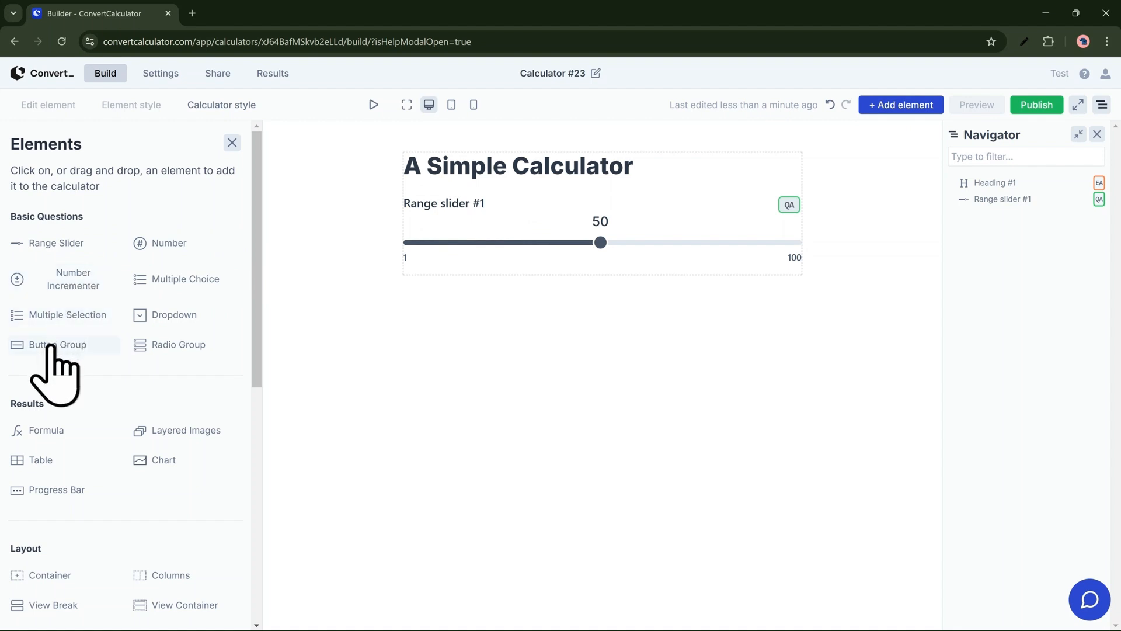
drag(52, 347, 500, 242)
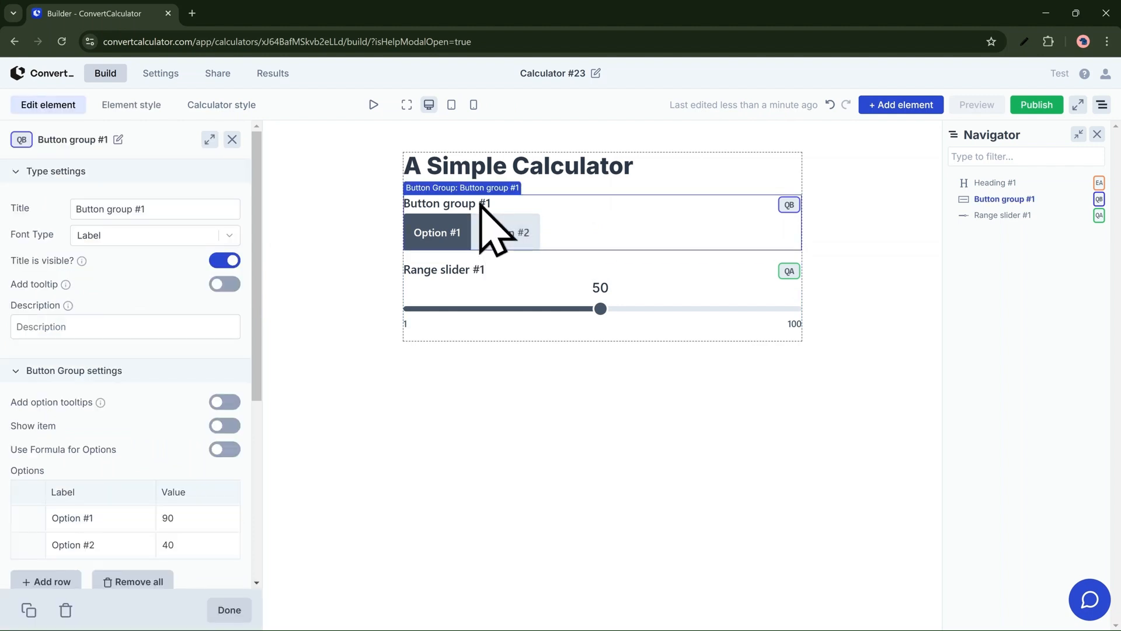
Title the button group "Input Question 1" and set the values of Option #1 to 10 and Option #2 to 50
click(195, 212)
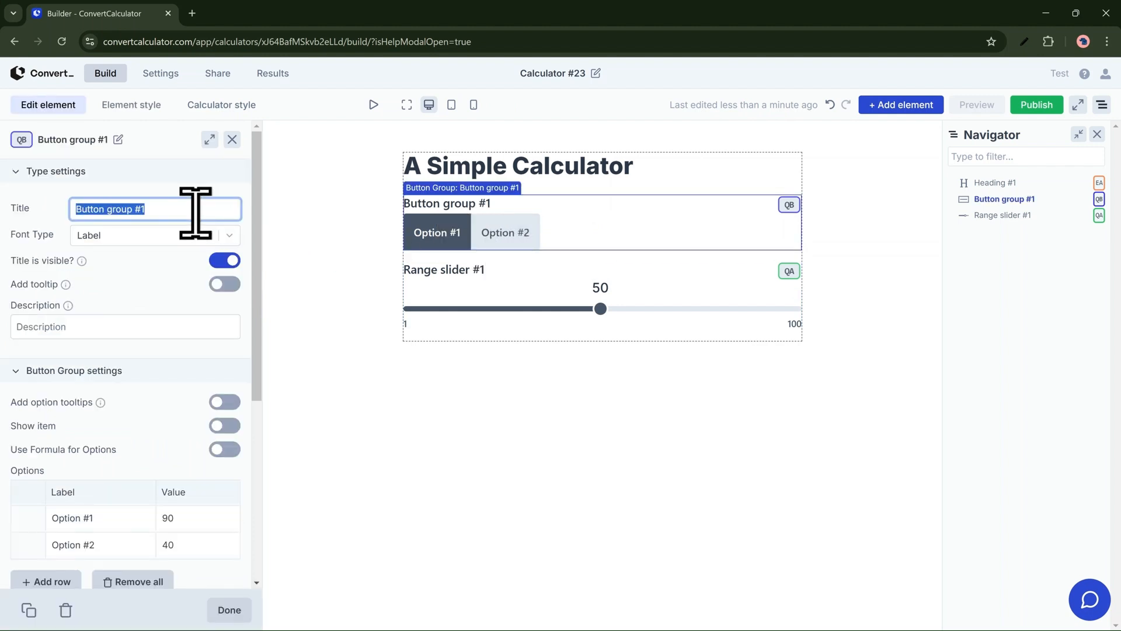
text(Input Question 1)
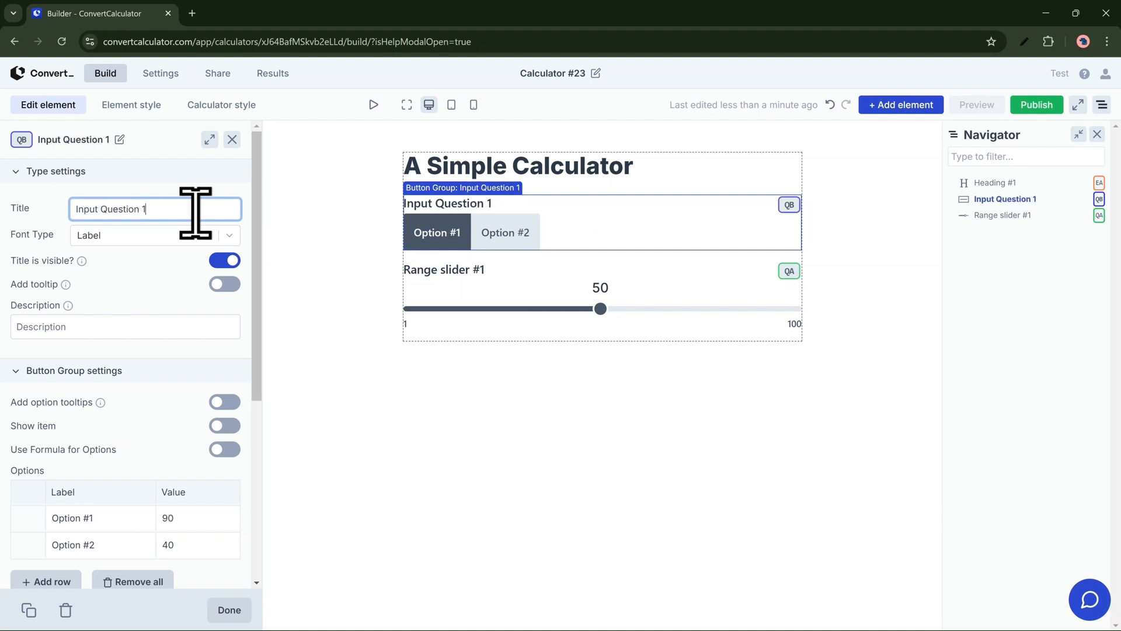
scroll(155, 427, down, 2)
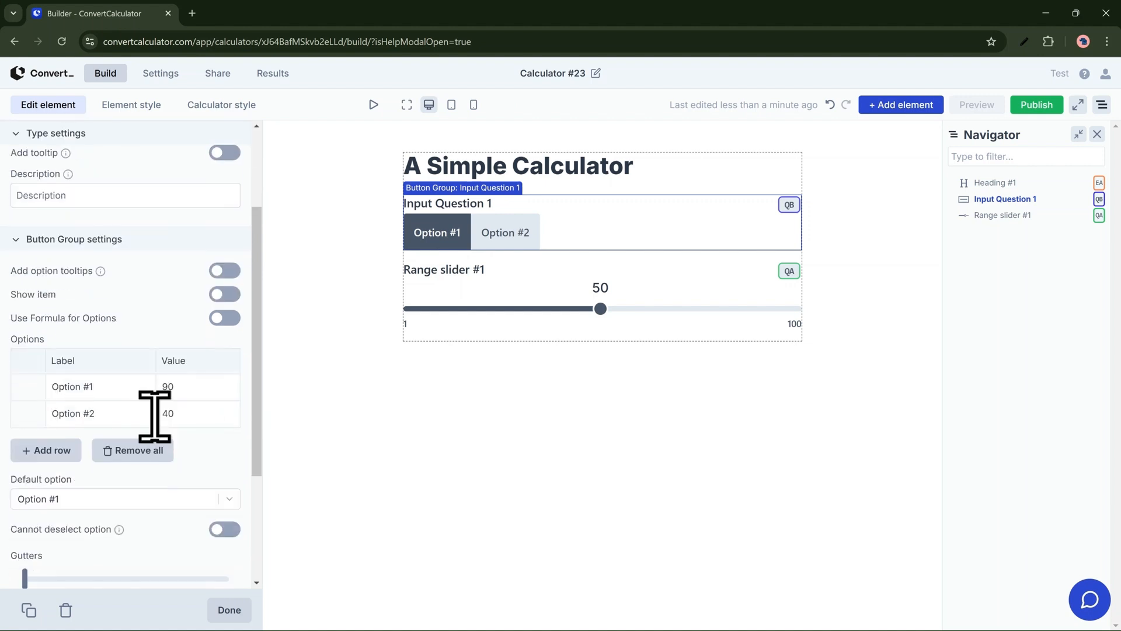
click(168, 387)
drag(168, 388, 231, 388)
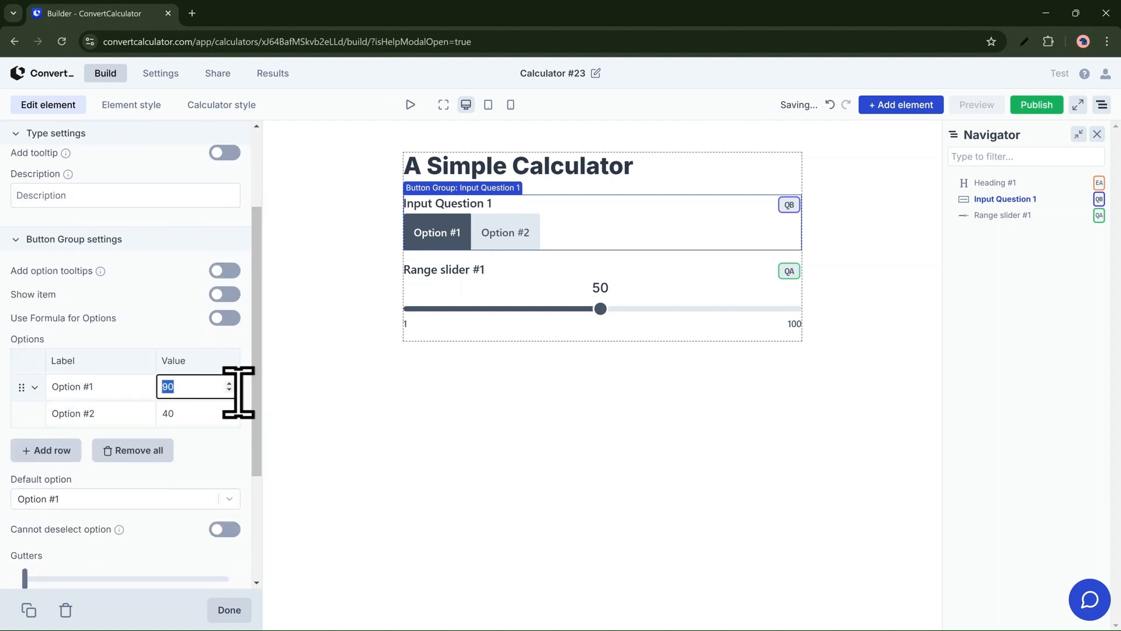
text(10)
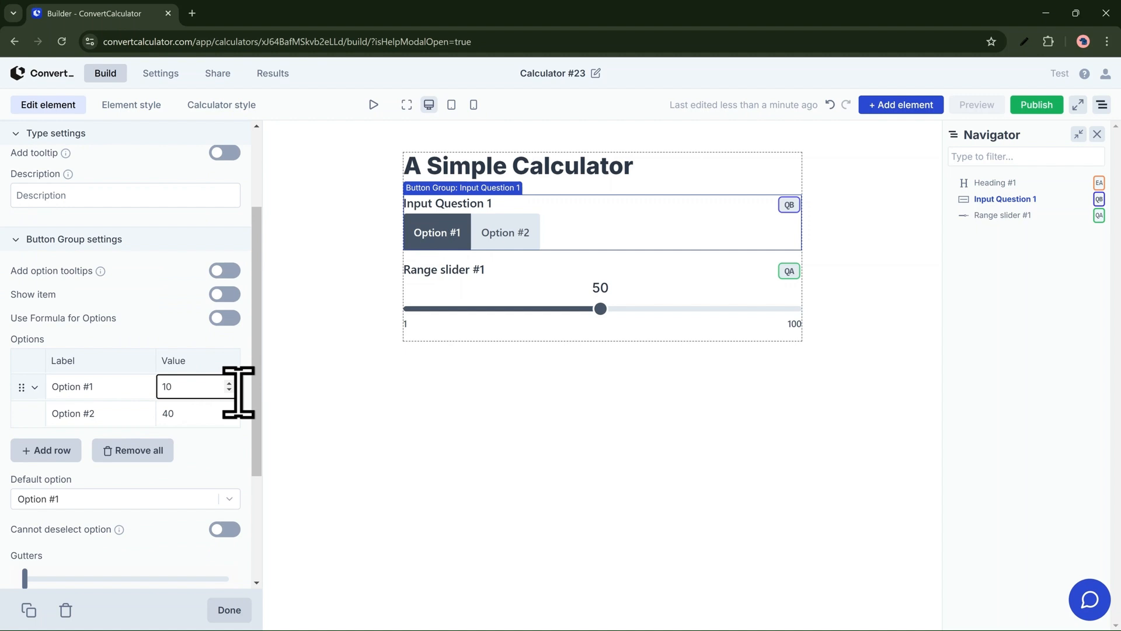
double_click(194, 409)
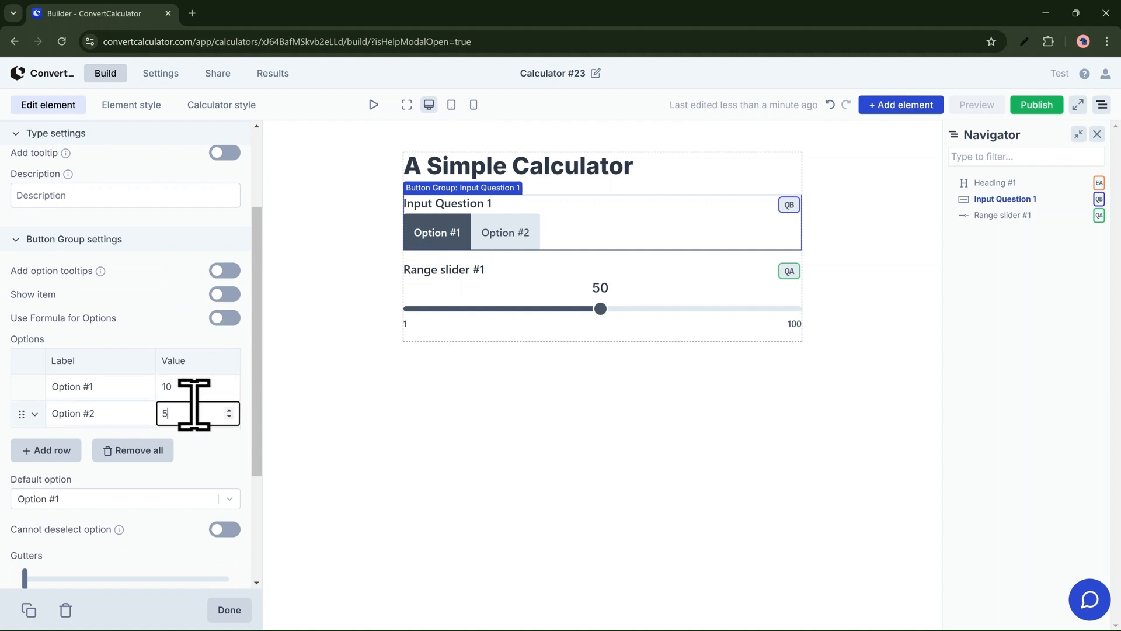
text(50)
scroll(199, 461, down, 1)
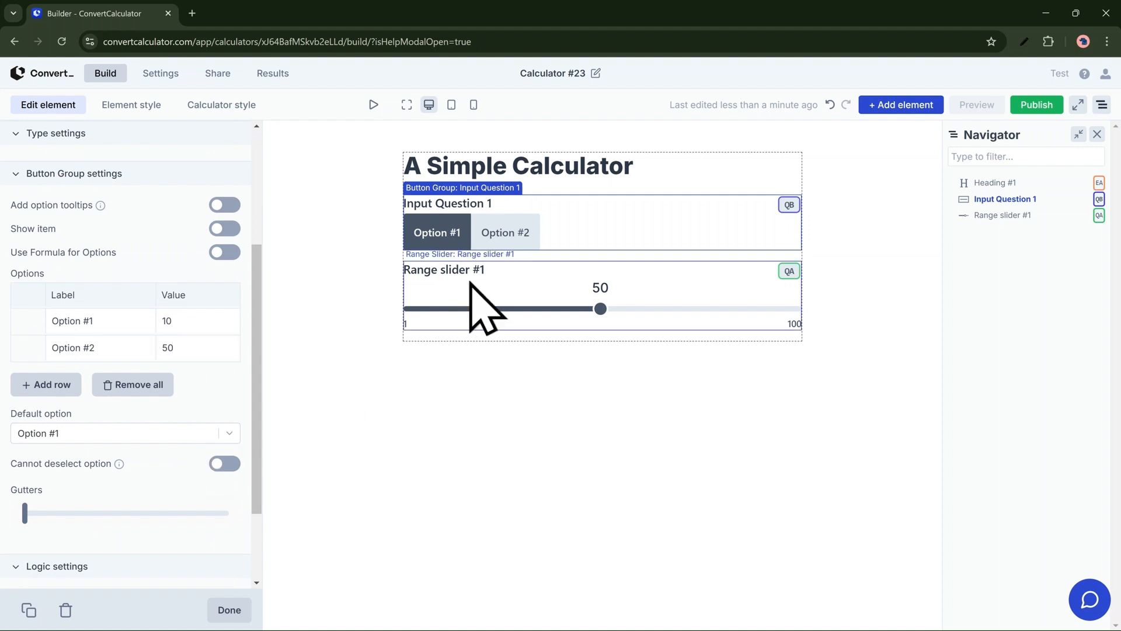
Give the range slider the prefix "$" and the postfix " per month" with a leading space
click(486, 306)
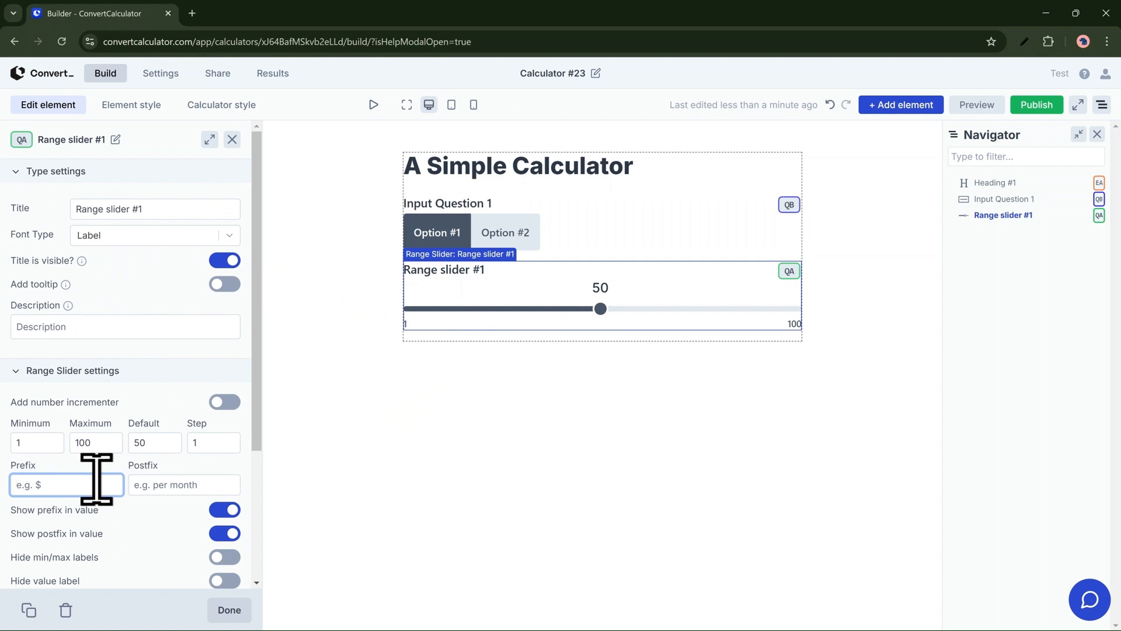
click(159, 483)
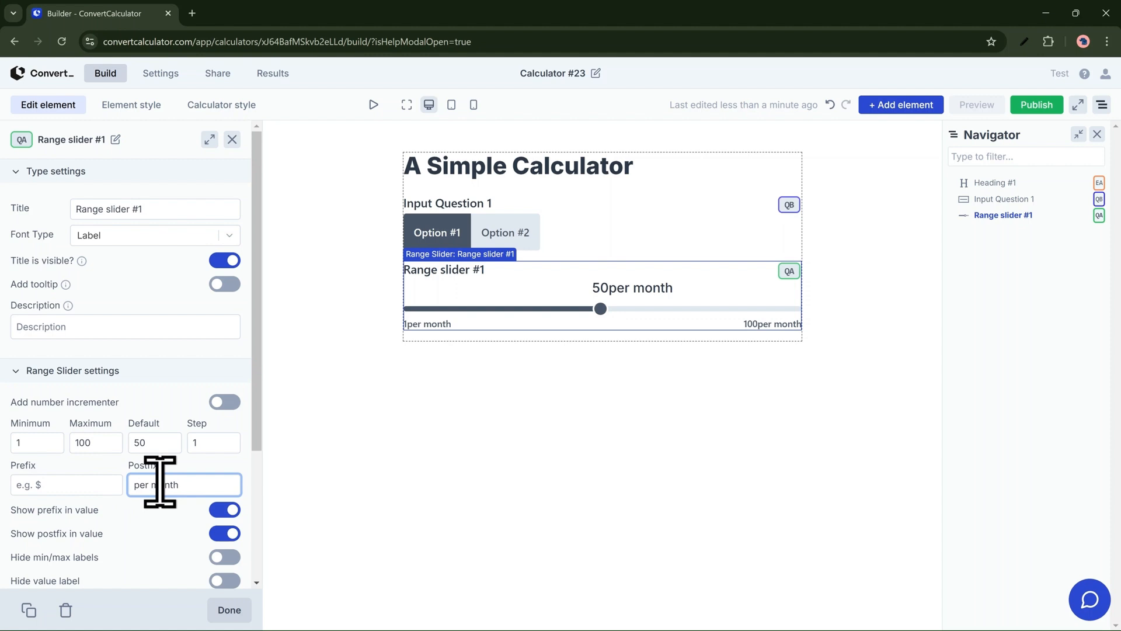
click(96, 482)
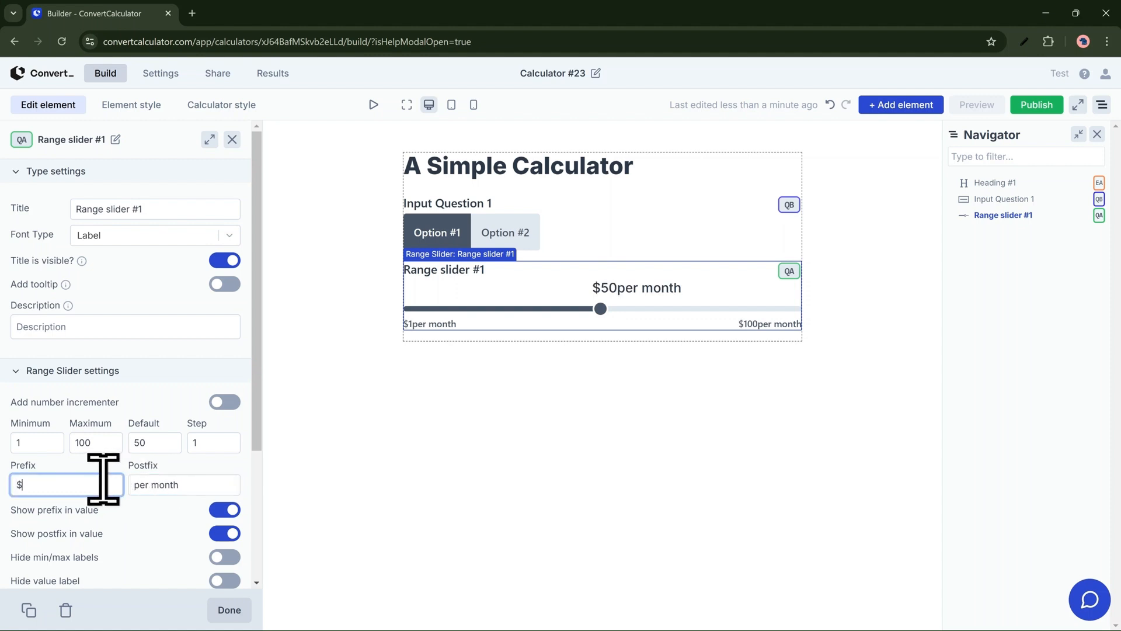
click(140, 484)
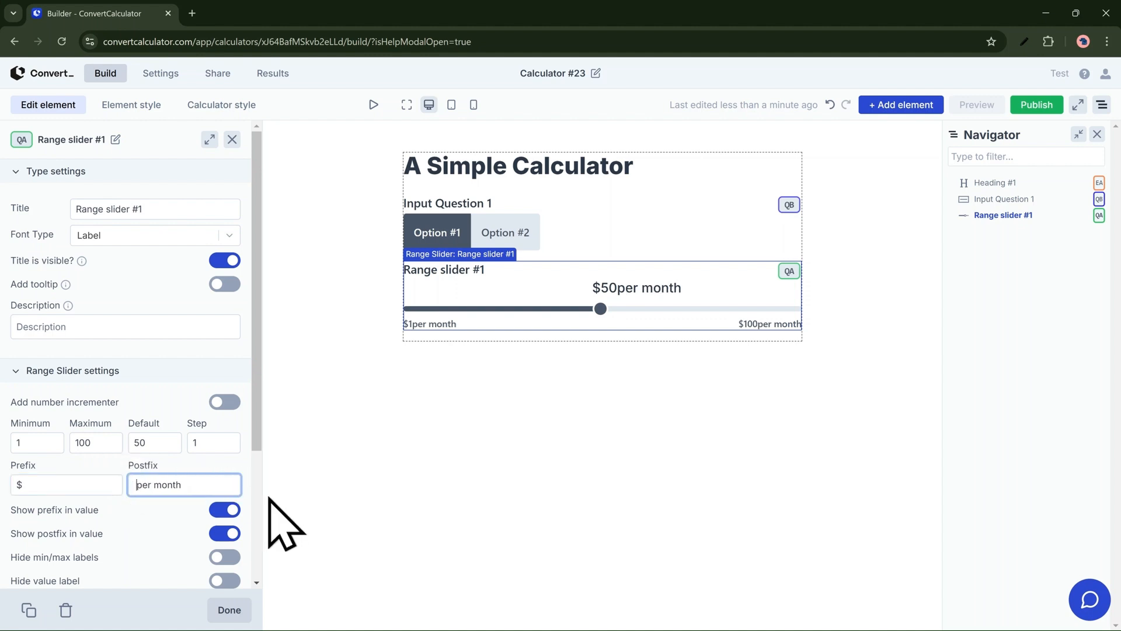
click(341, 451)
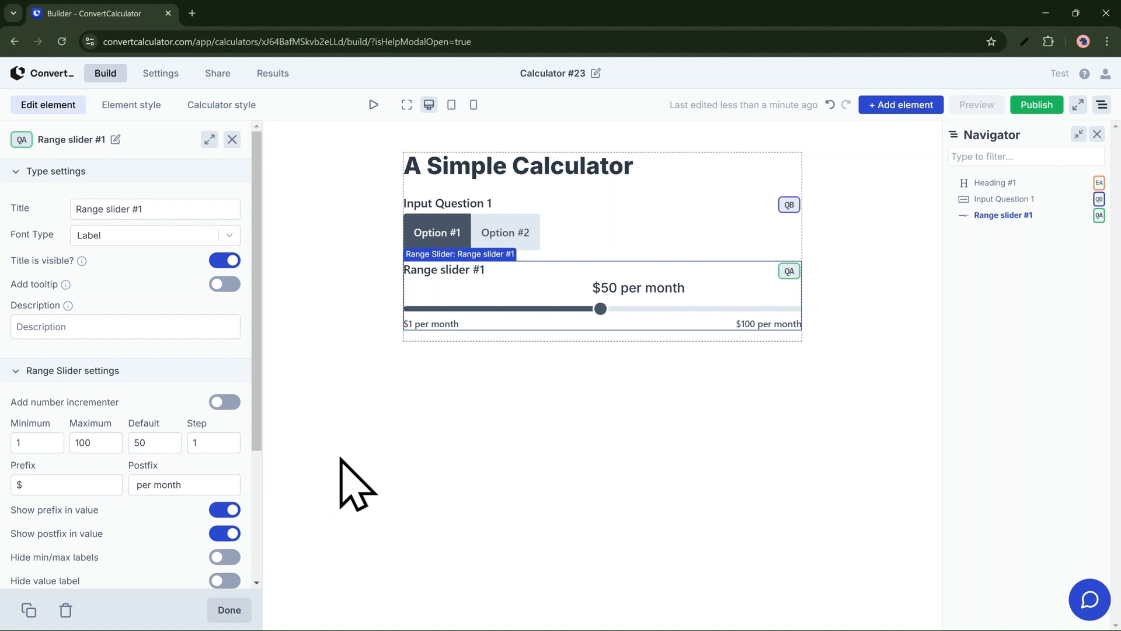
Add a formula element below the range slider and title it "Total Cost"
click(895, 105)
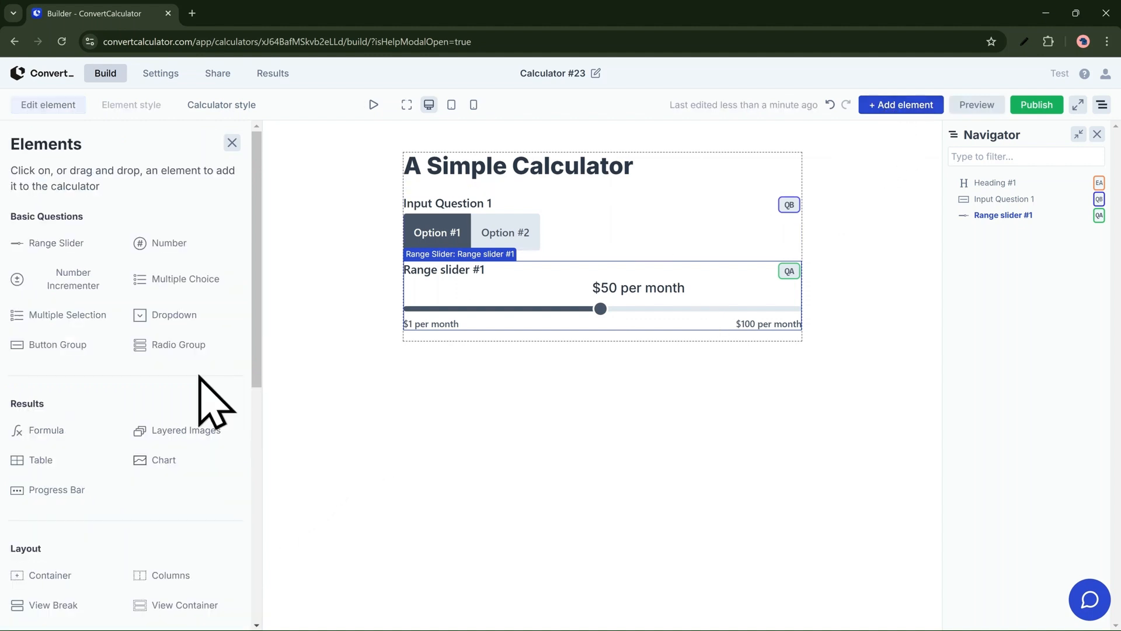
scroll(136, 490, down, 6)
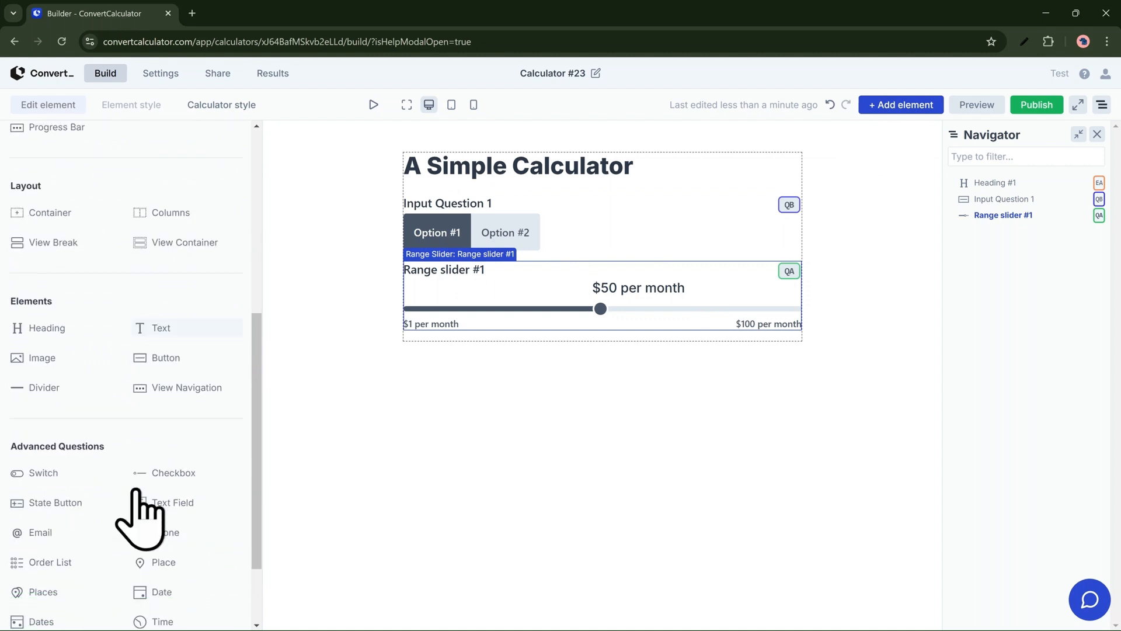
scroll(138, 508, up, 3)
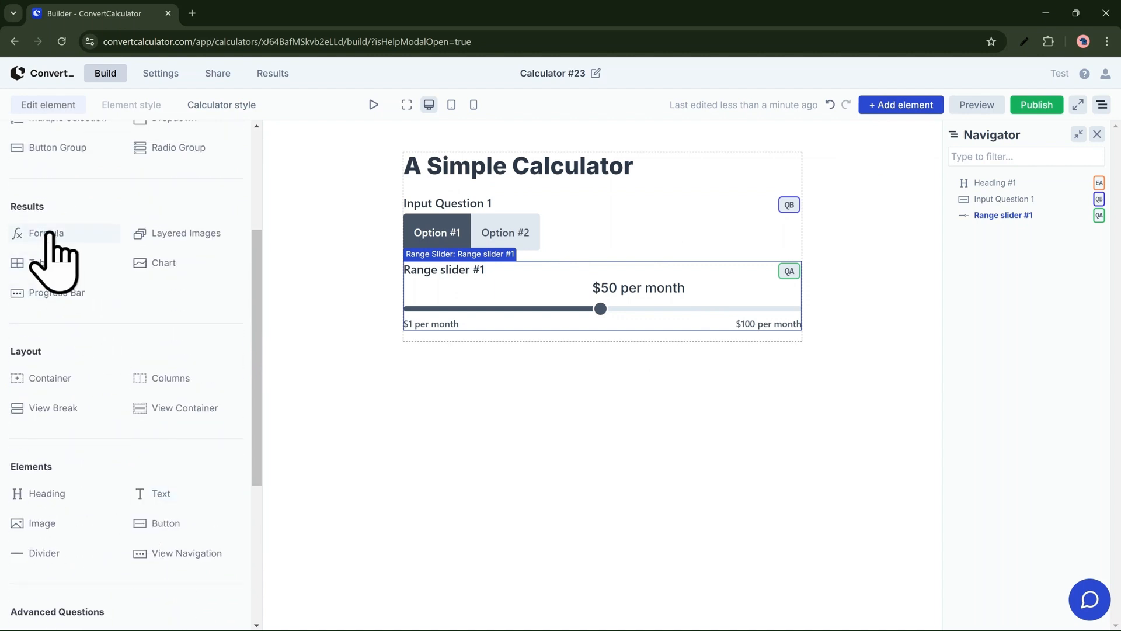
drag(43, 234, 465, 335)
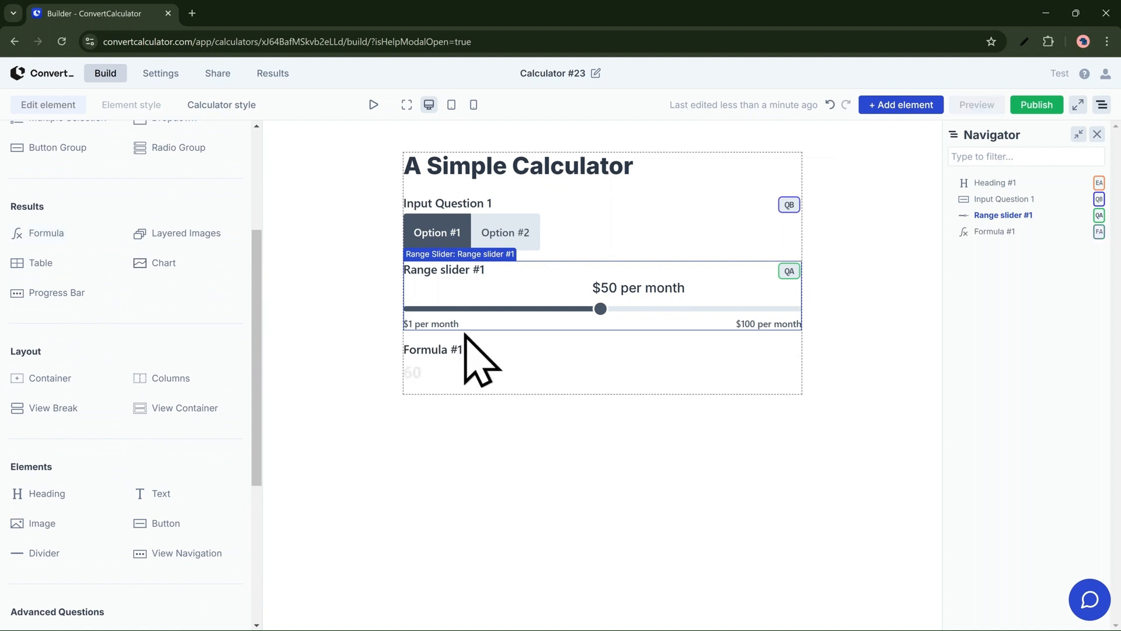
click(429, 353)
click(85, 208)
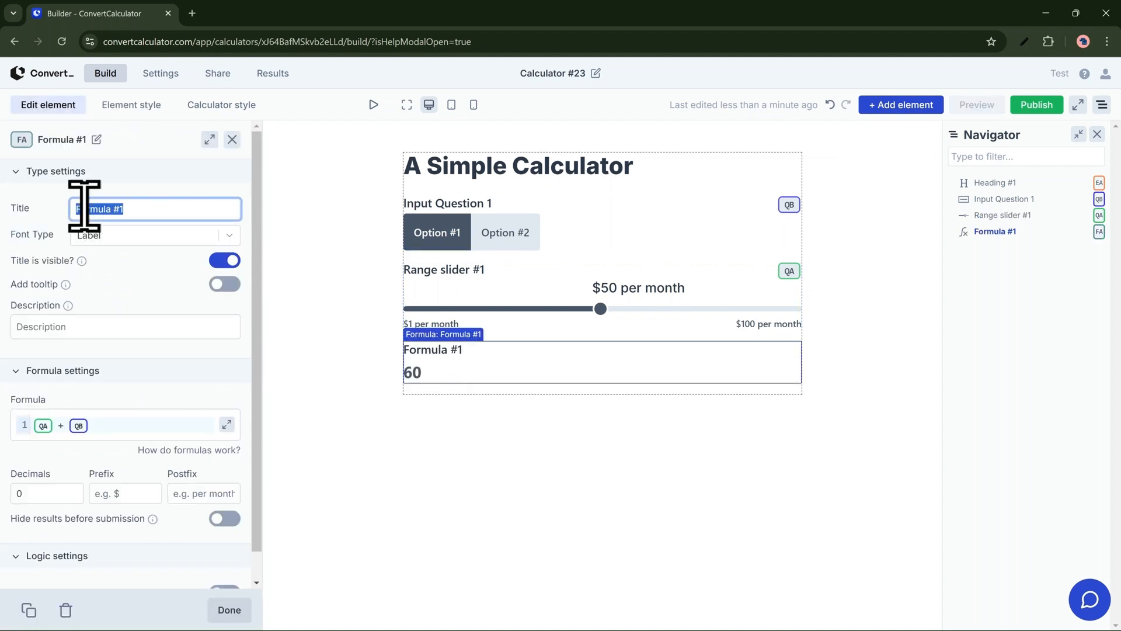
text(Total Cost)
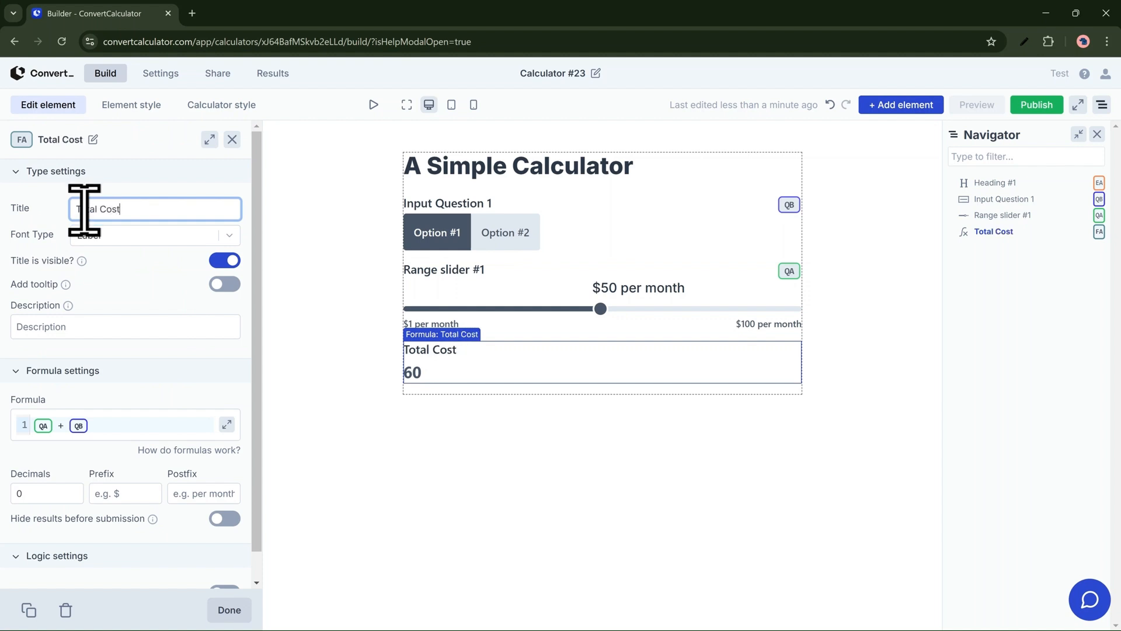
Replace the Total Cost formula with QB+QA*2 in the expanded formula builder
click(226, 424)
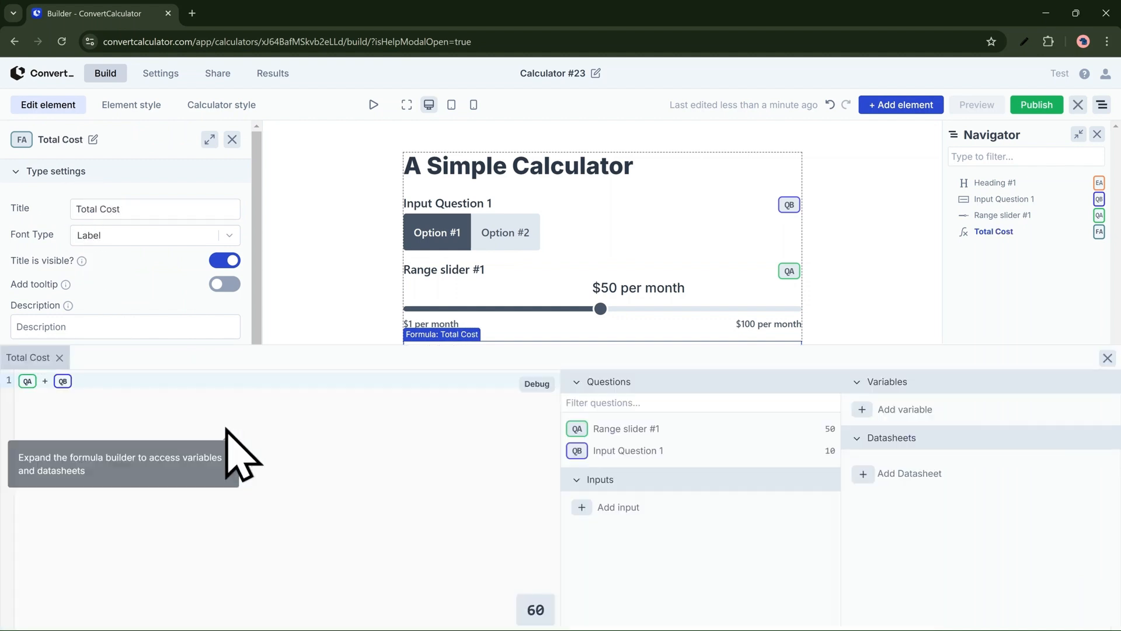
click(203, 381)
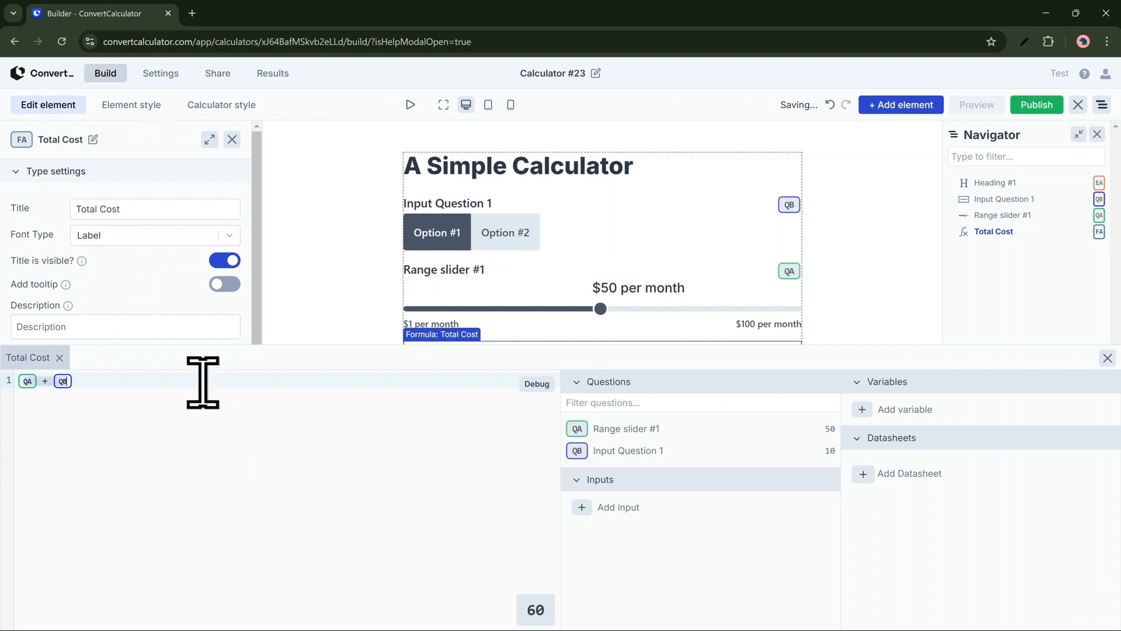
key(ctrl+a)
key(BackSpace)
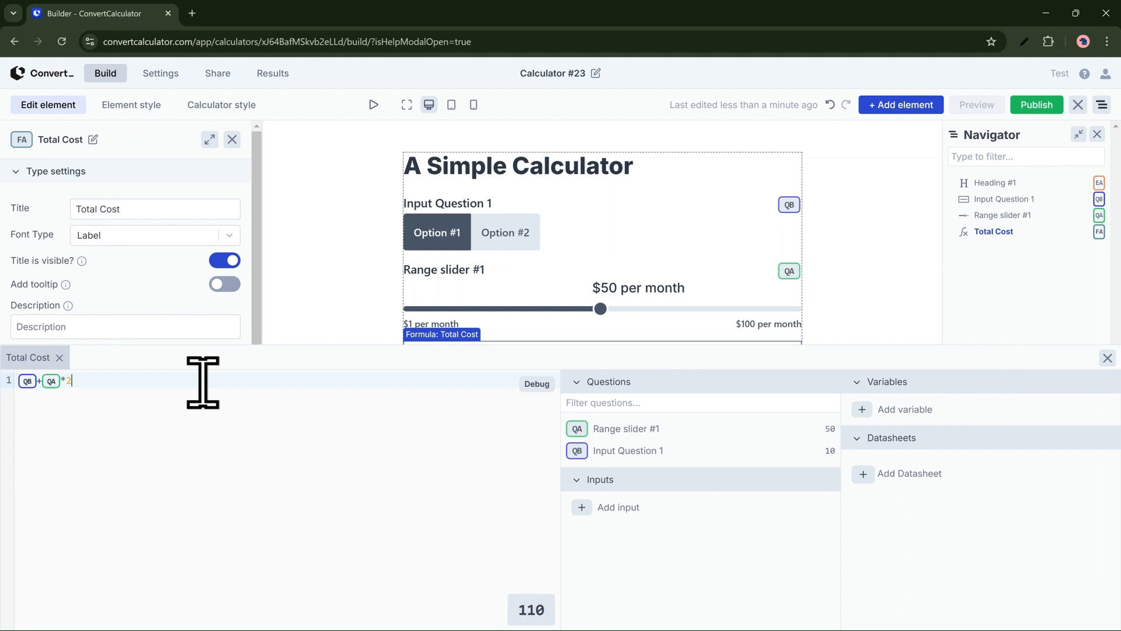
Close the expanded formula builder and give the Total Cost result the prefix "$"
click(1108, 358)
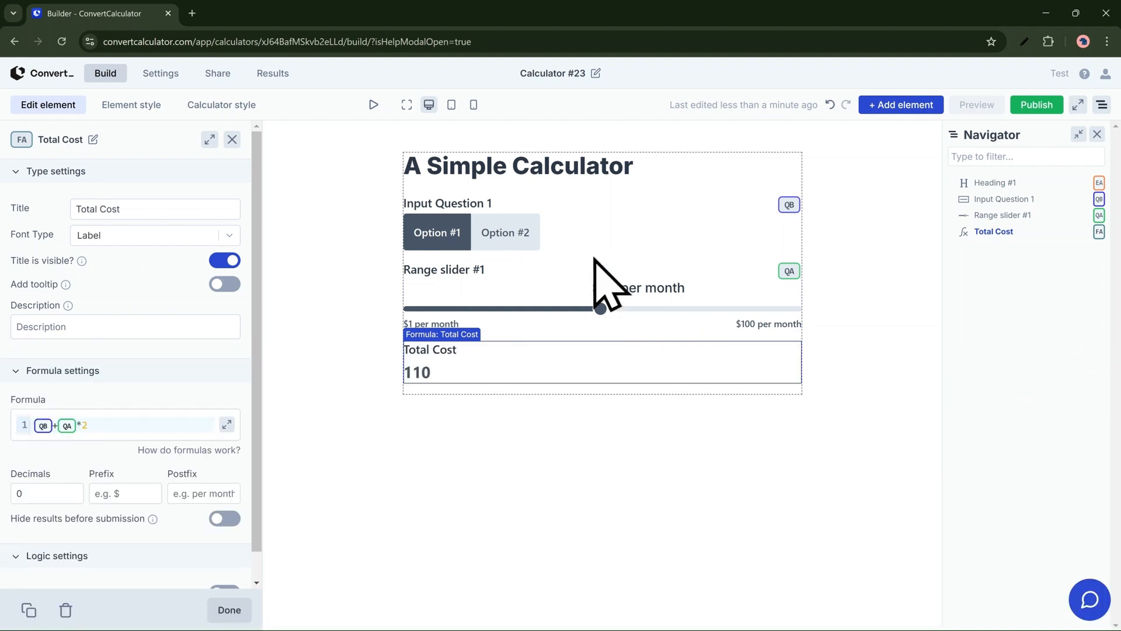
click(140, 492)
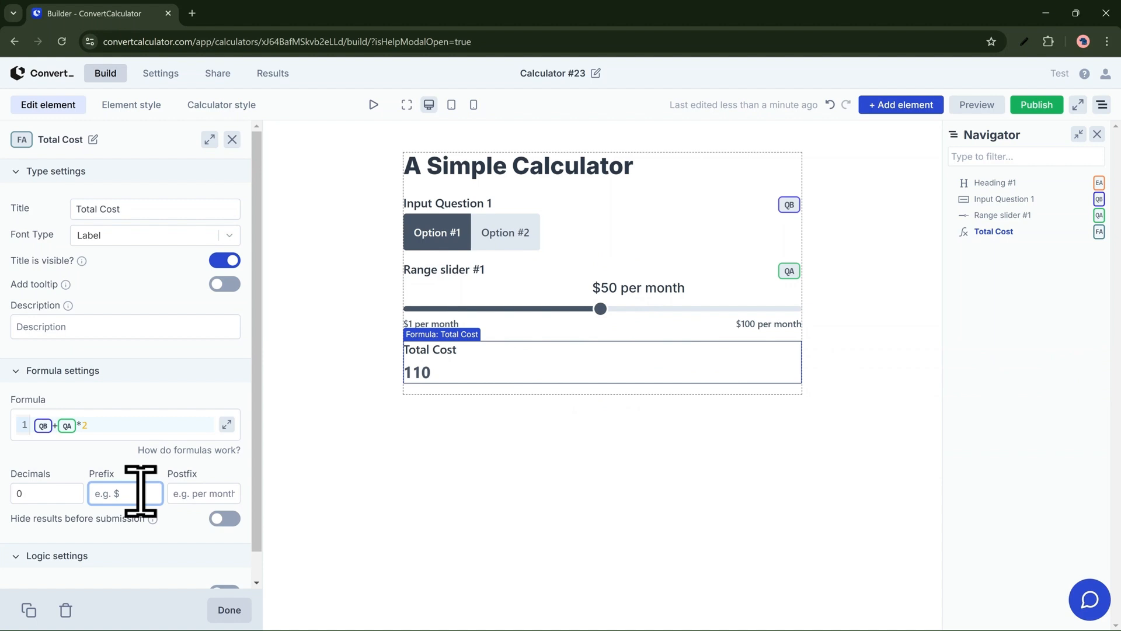
click(422, 490)
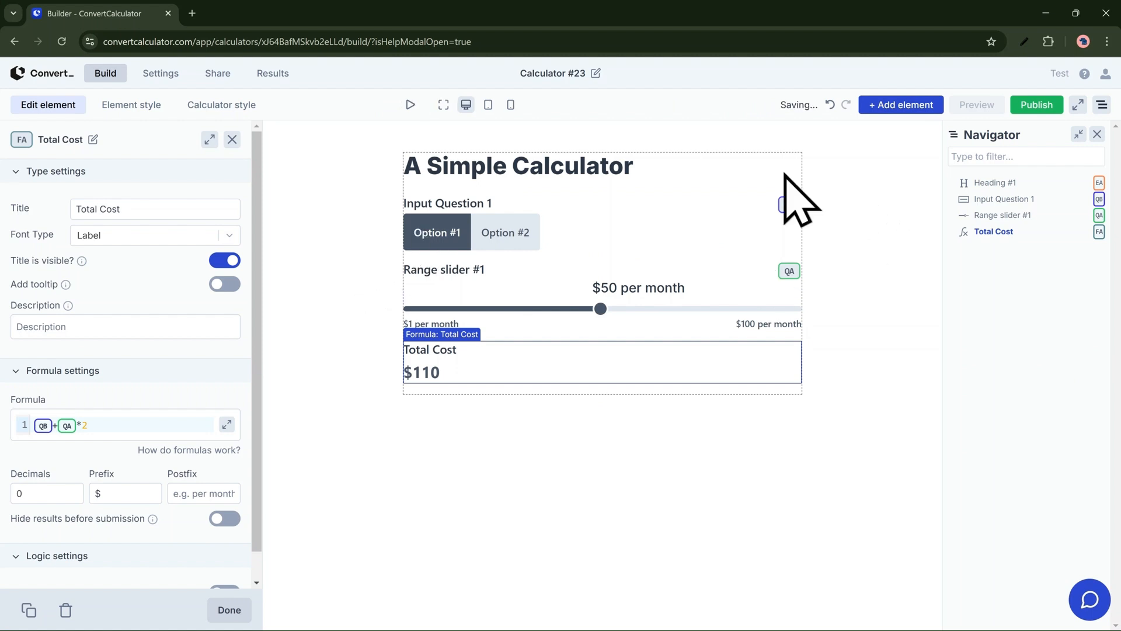
Add an email element below the Total Cost formula and title it "What's your email?"
click(908, 107)
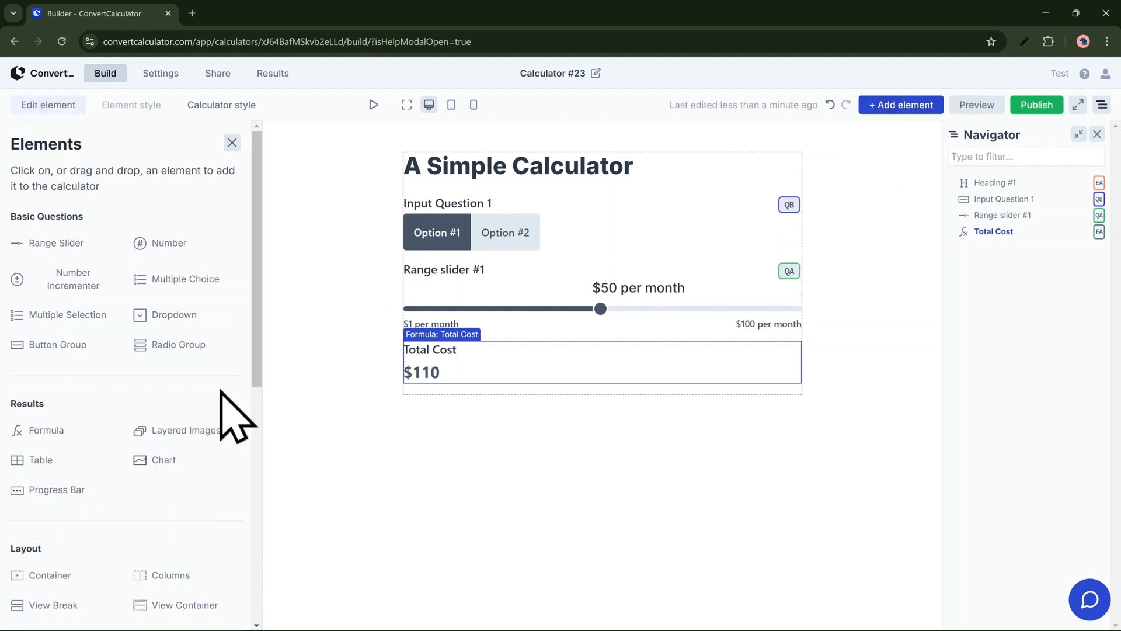
scroll(83, 529, down, 5)
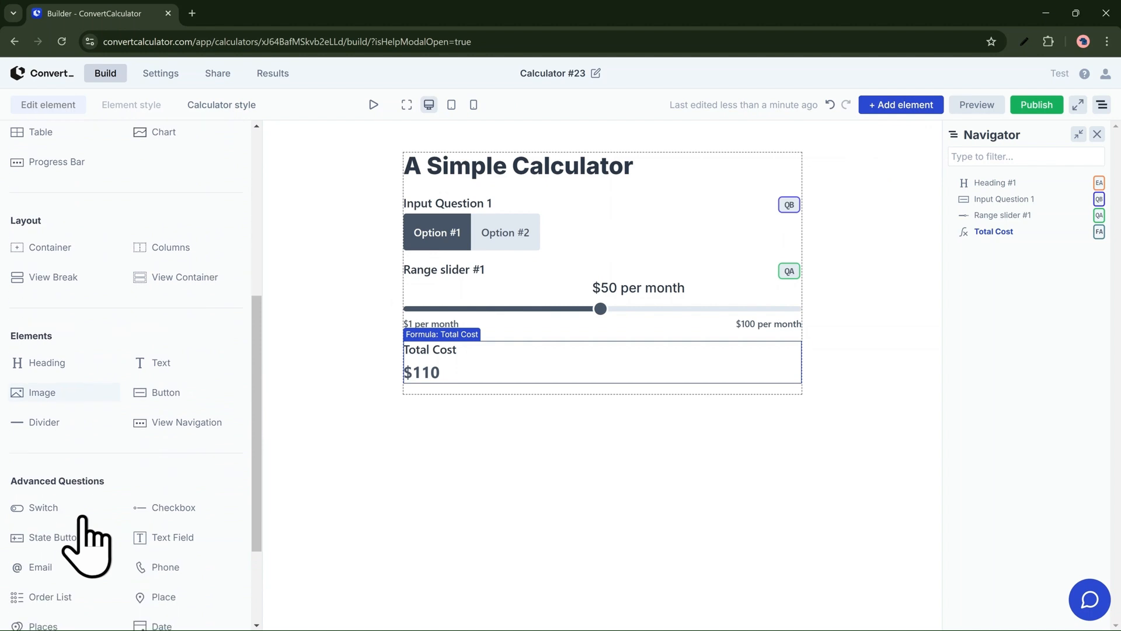
scroll(84, 518, down, 2)
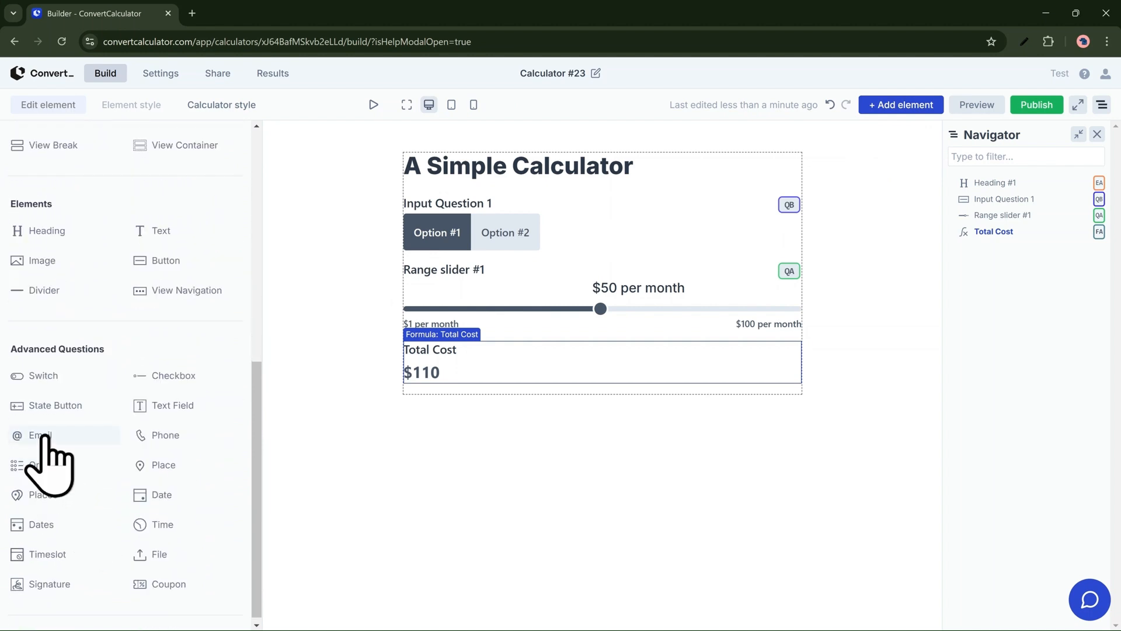
drag(48, 437, 489, 391)
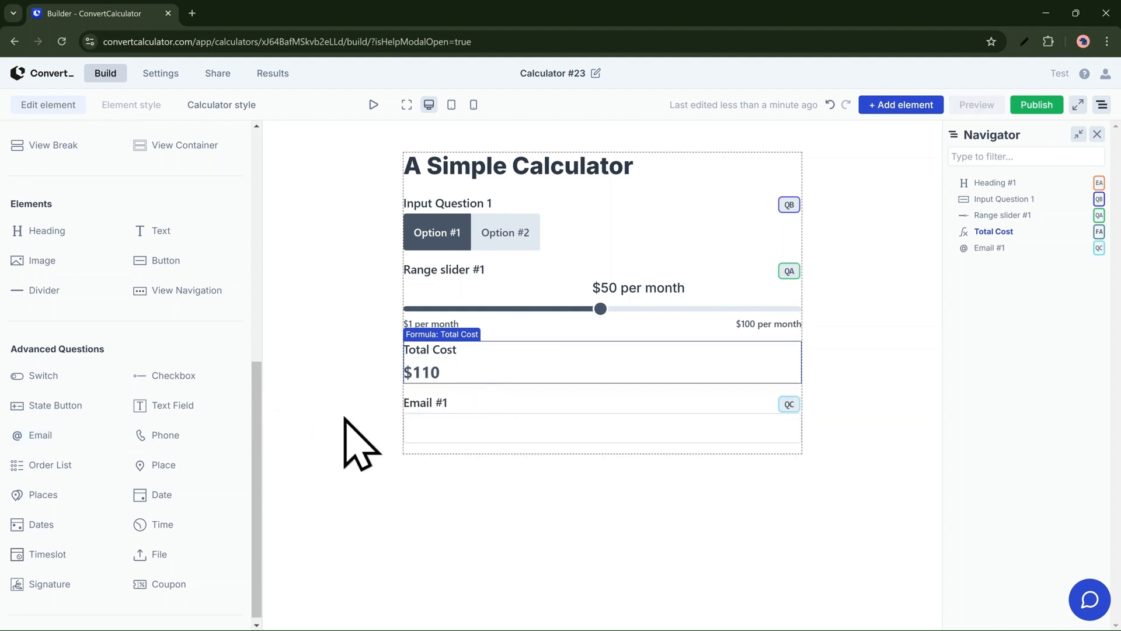
click(438, 426)
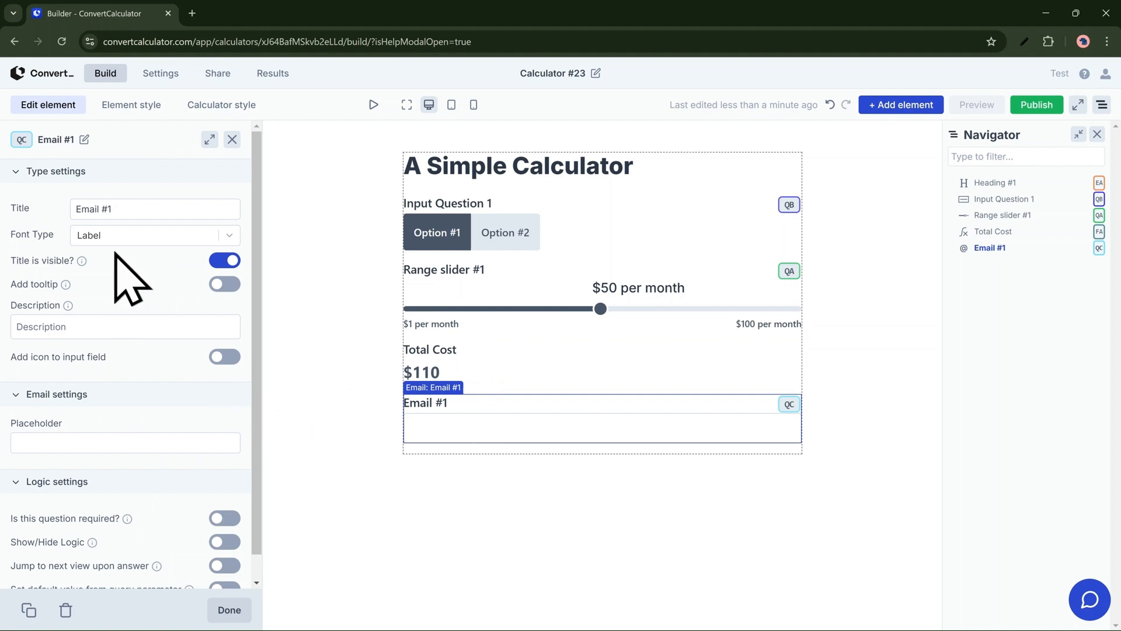
click(119, 202)
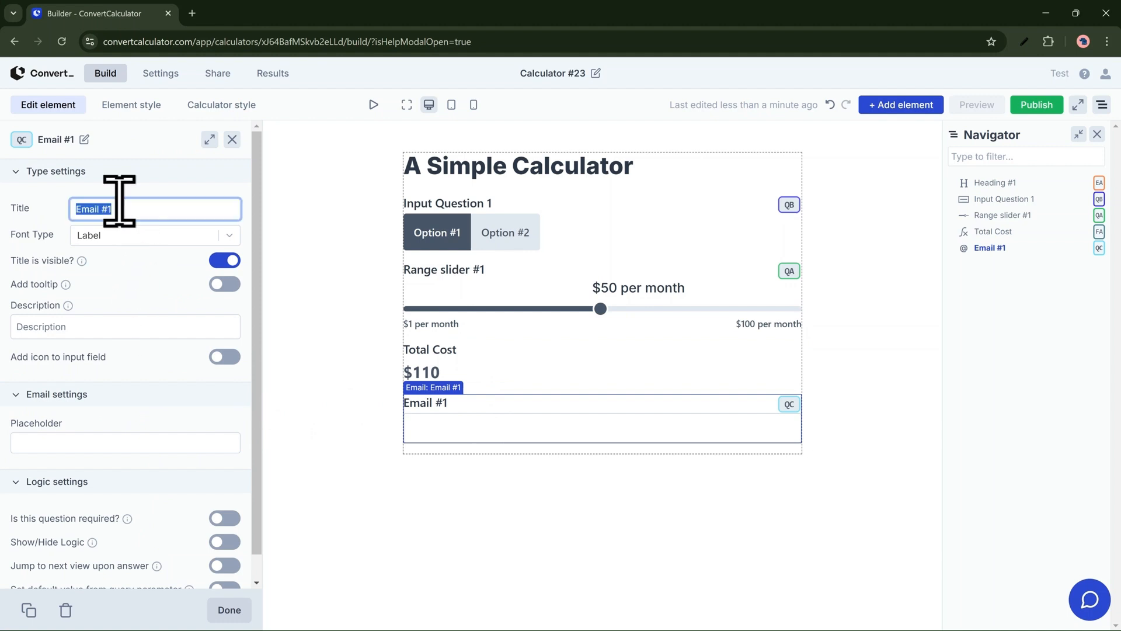
text(What's your e)
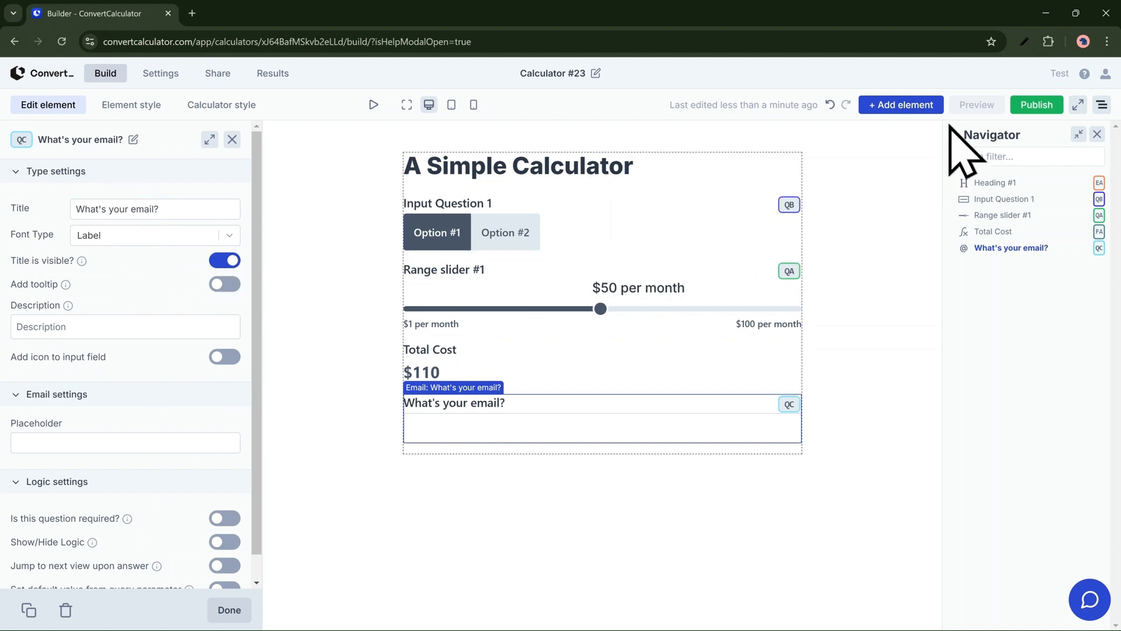
Add a button element below the email question and set its button text to "Submit"
click(922, 109)
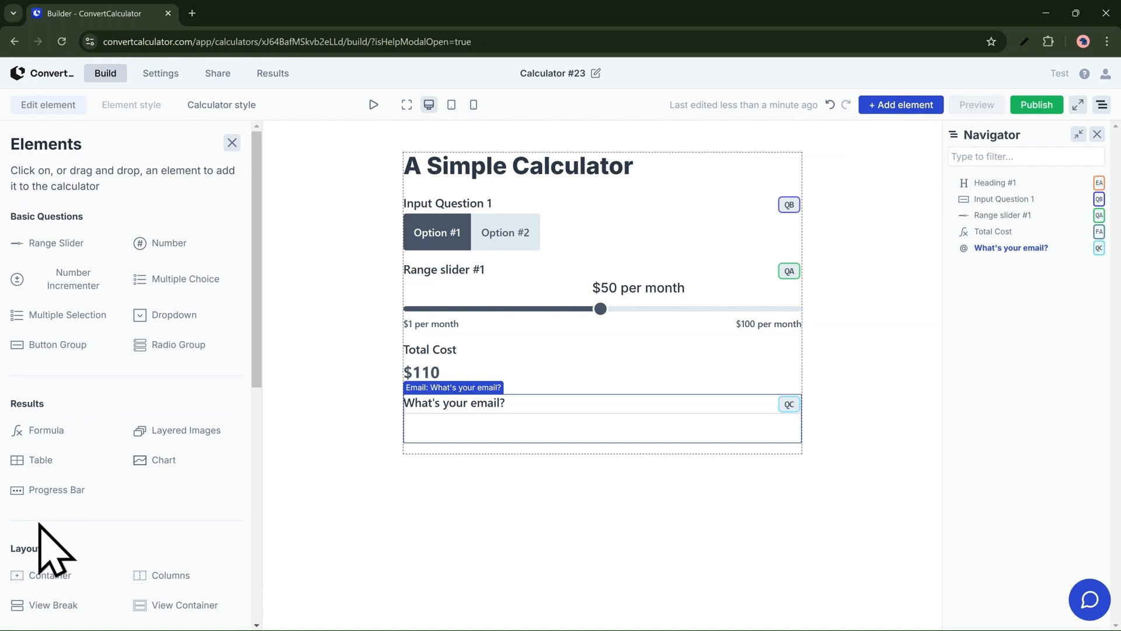
scroll(40, 524, down, 5)
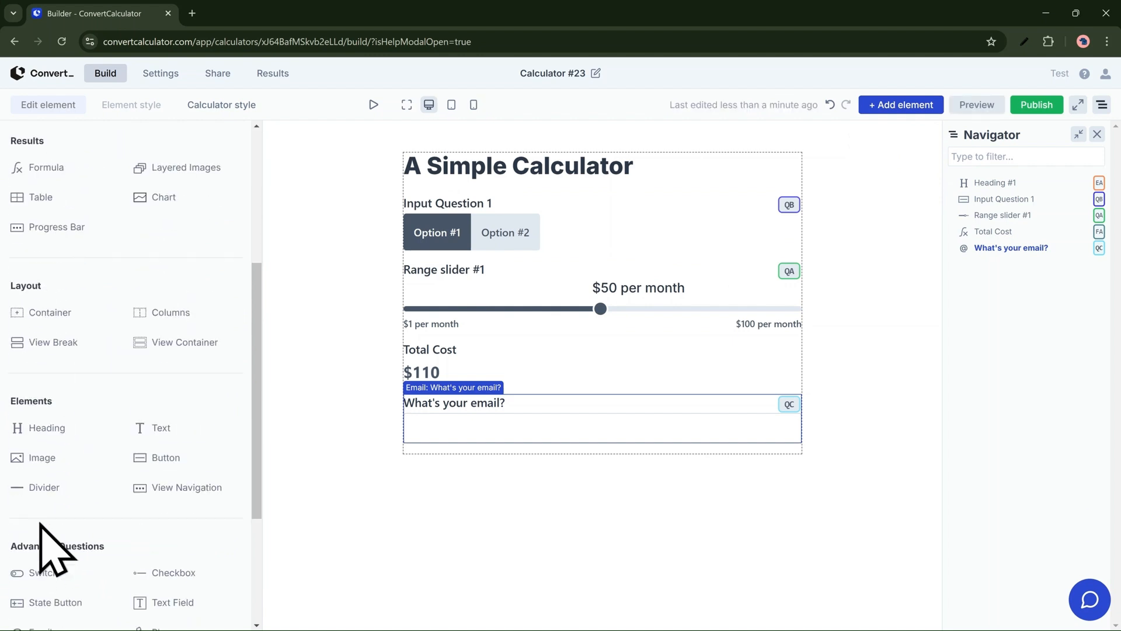
scroll(41, 524, down, 3)
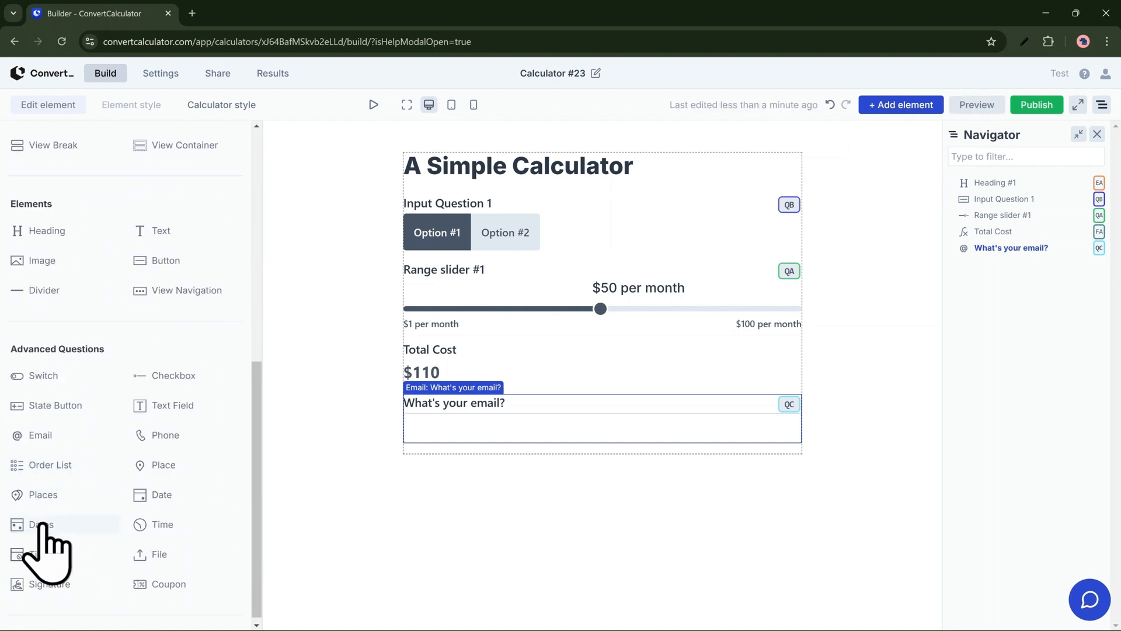
scroll(128, 543, up, 3)
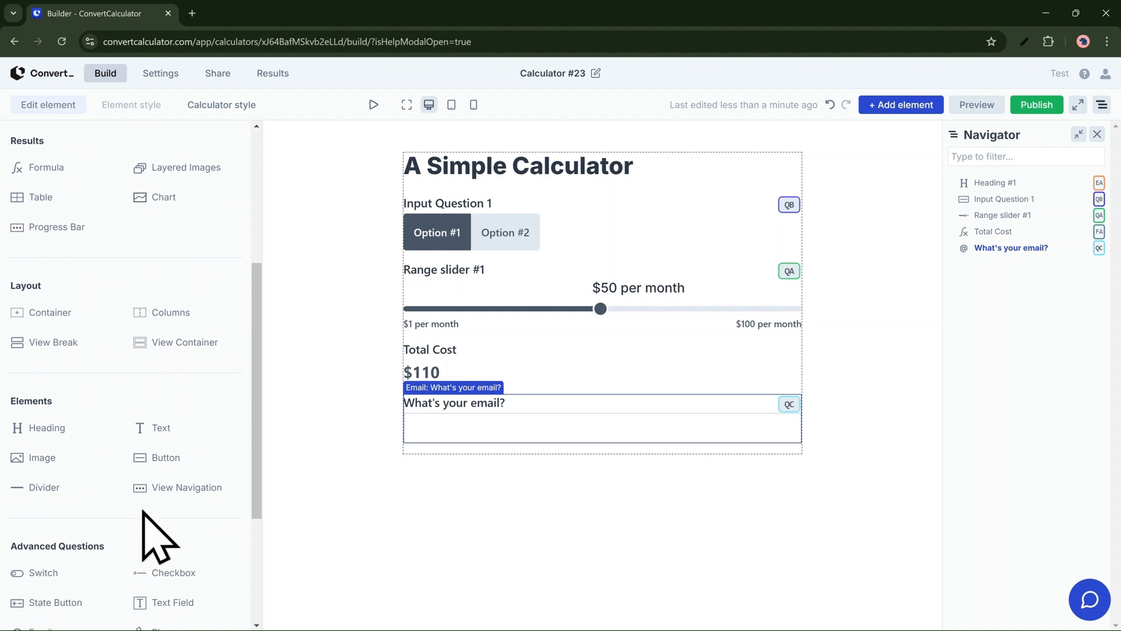
drag(156, 460, 475, 461)
click(427, 464)
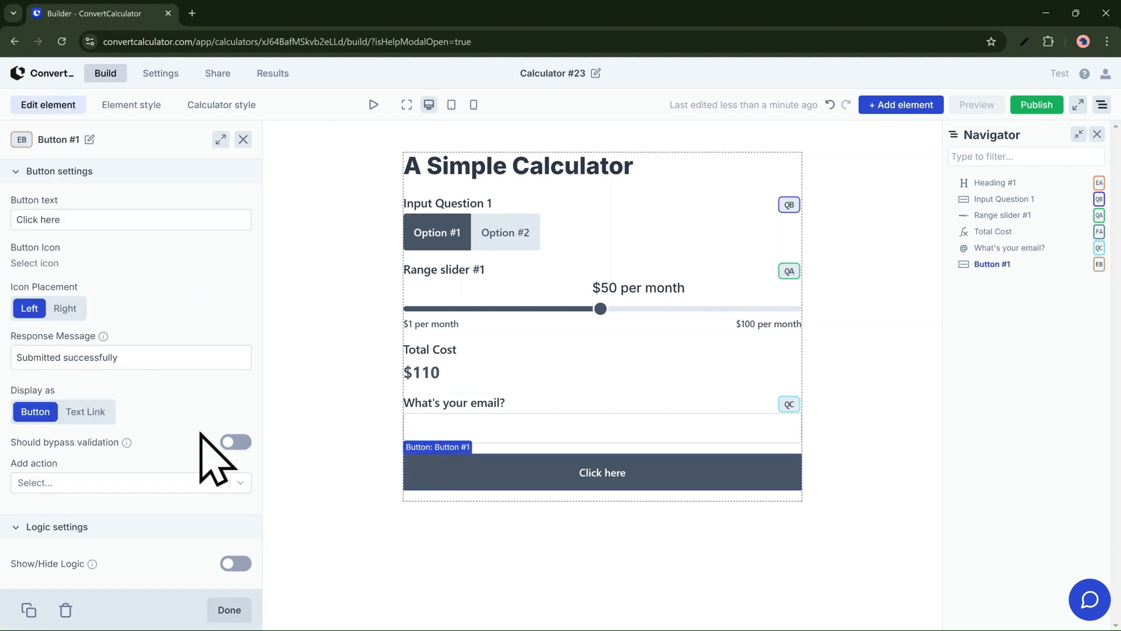
click(32, 214)
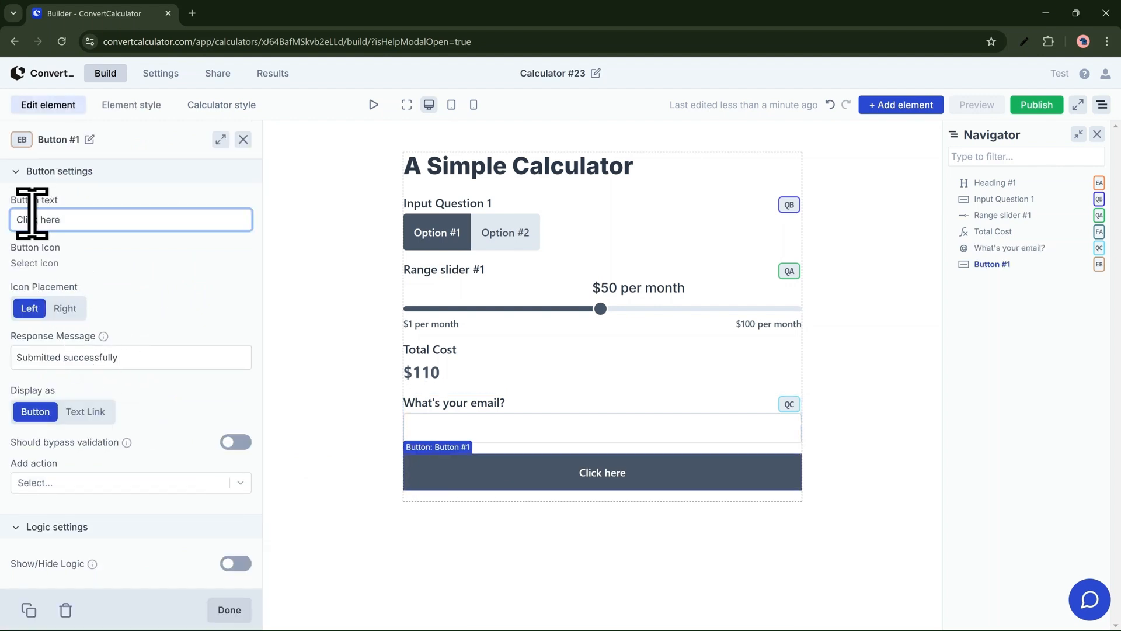
text(Submit)
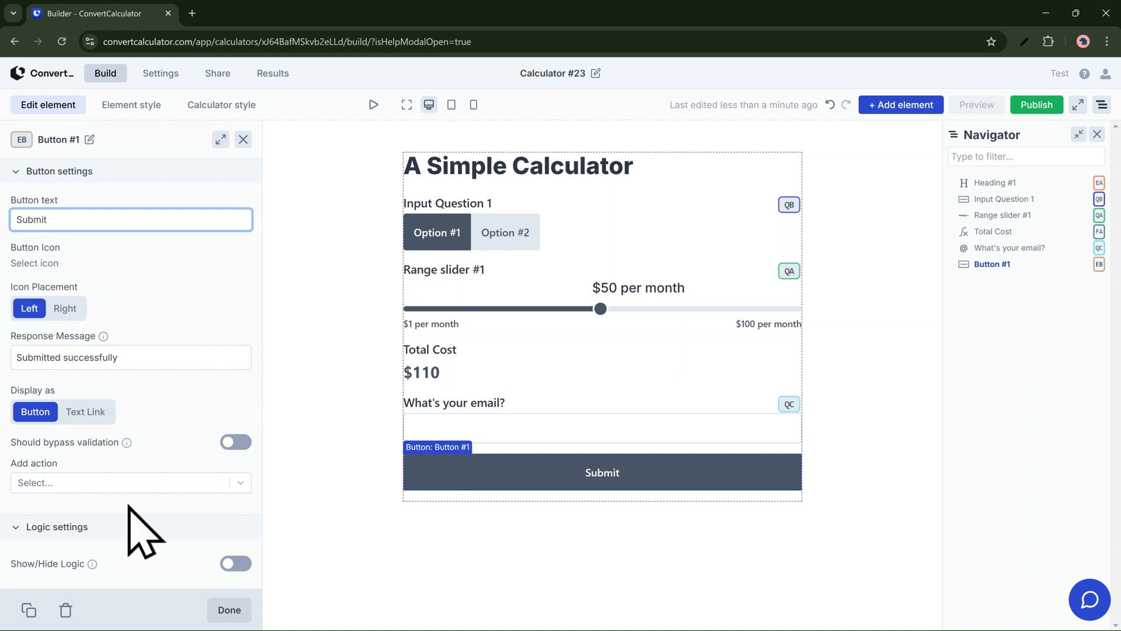
Review the available actions for the Submit button, add the Link to External Page action, and close its settings
click(140, 485)
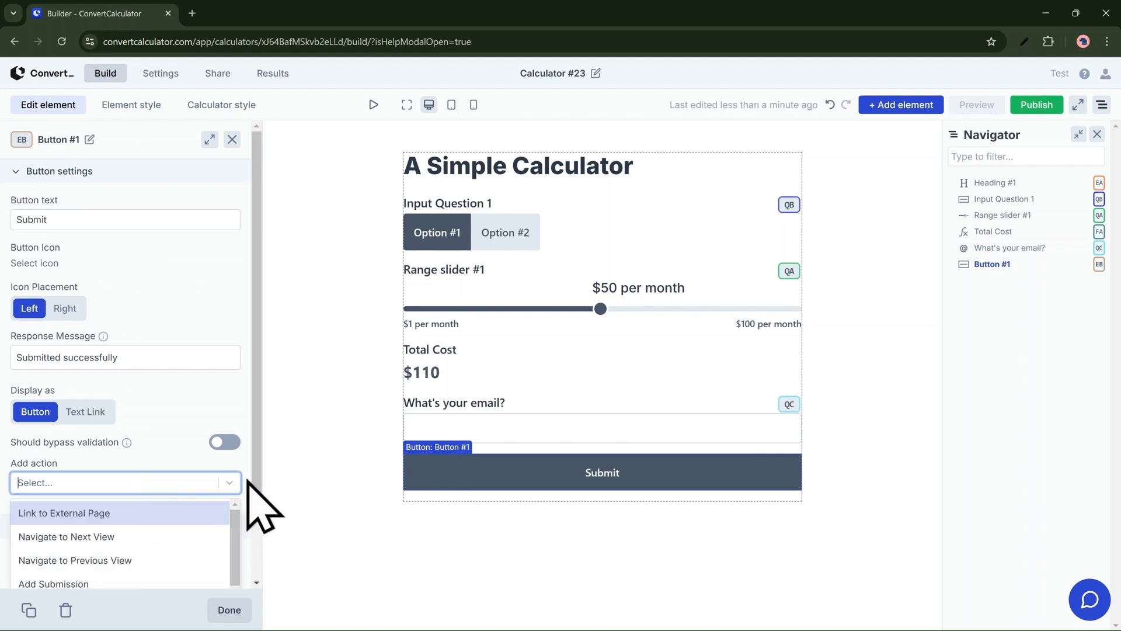
scroll(247, 481, down, 2)
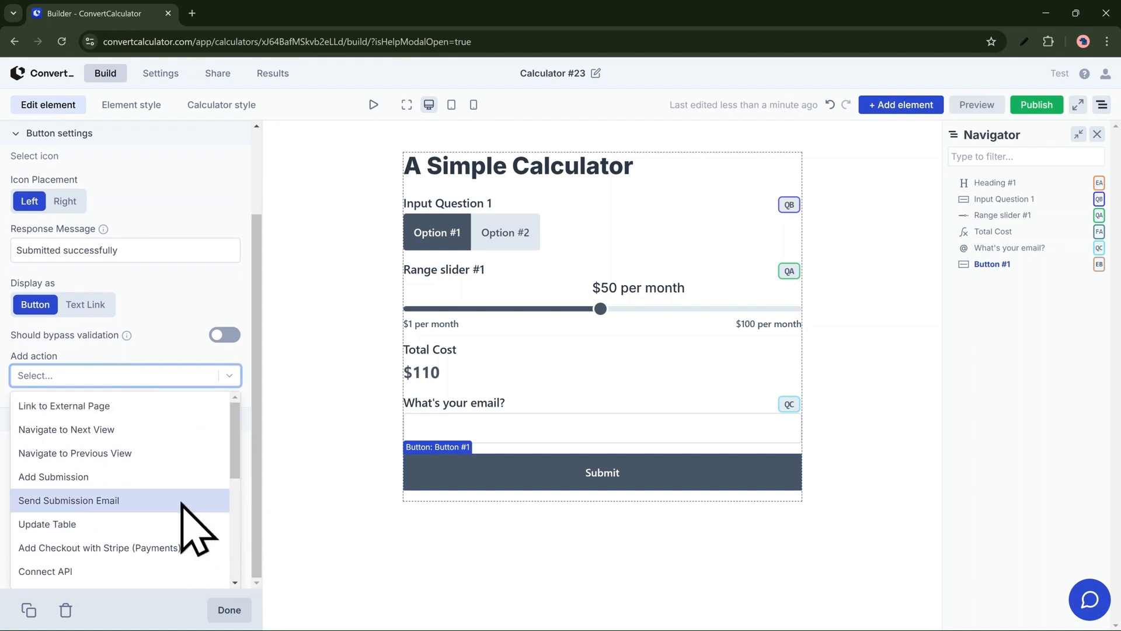
scroll(190, 503, down, 1)
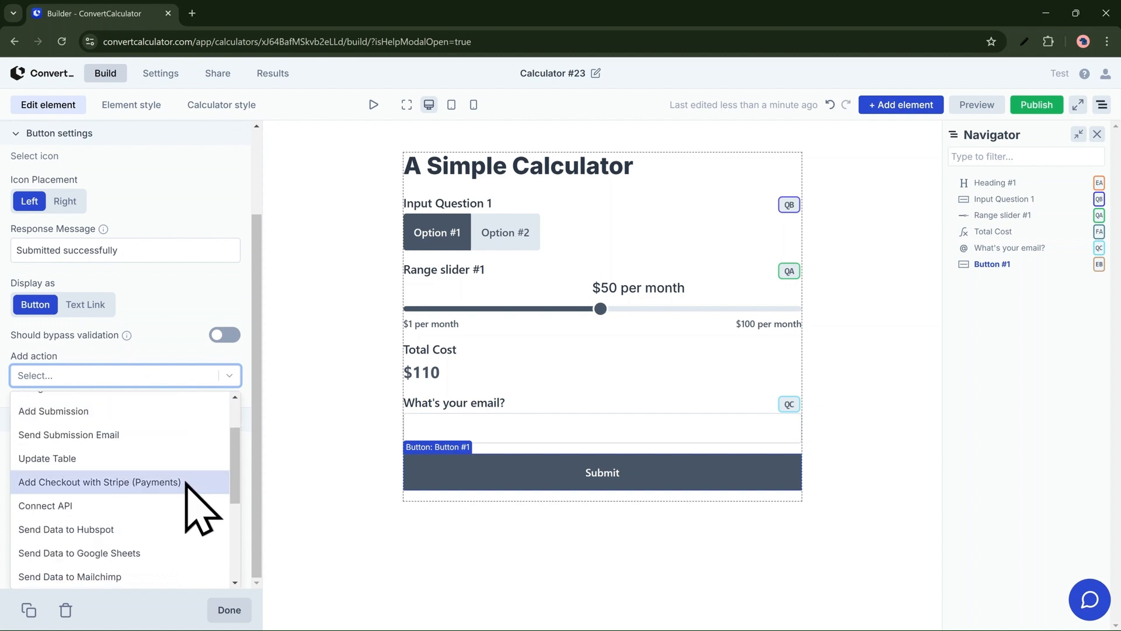
scroll(186, 484, down, 1)
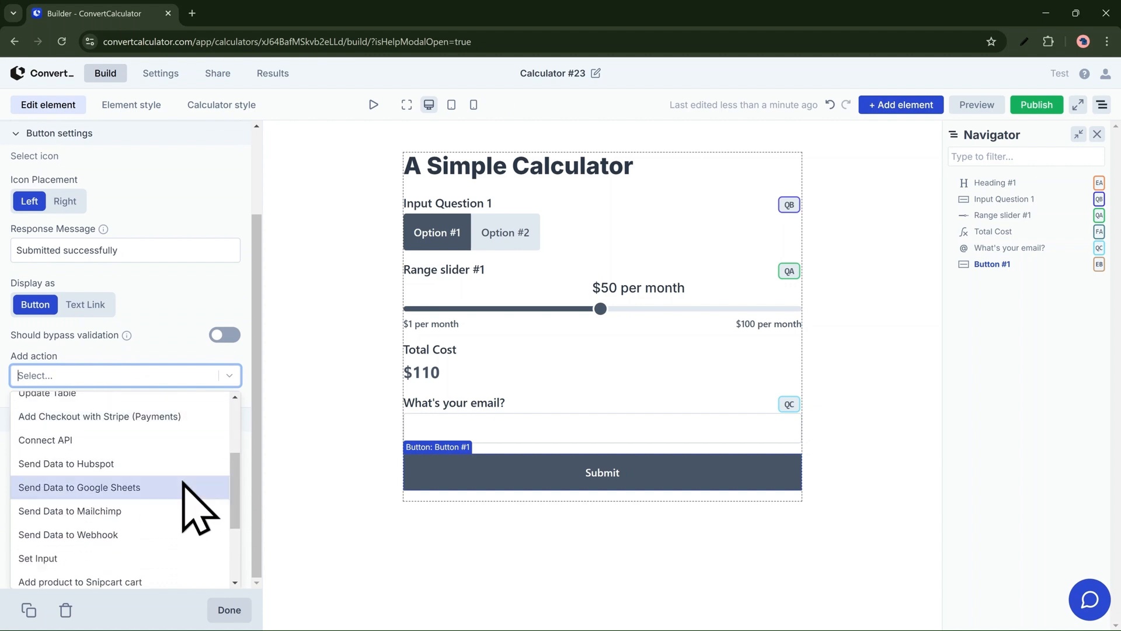
scroll(180, 511, down, 1)
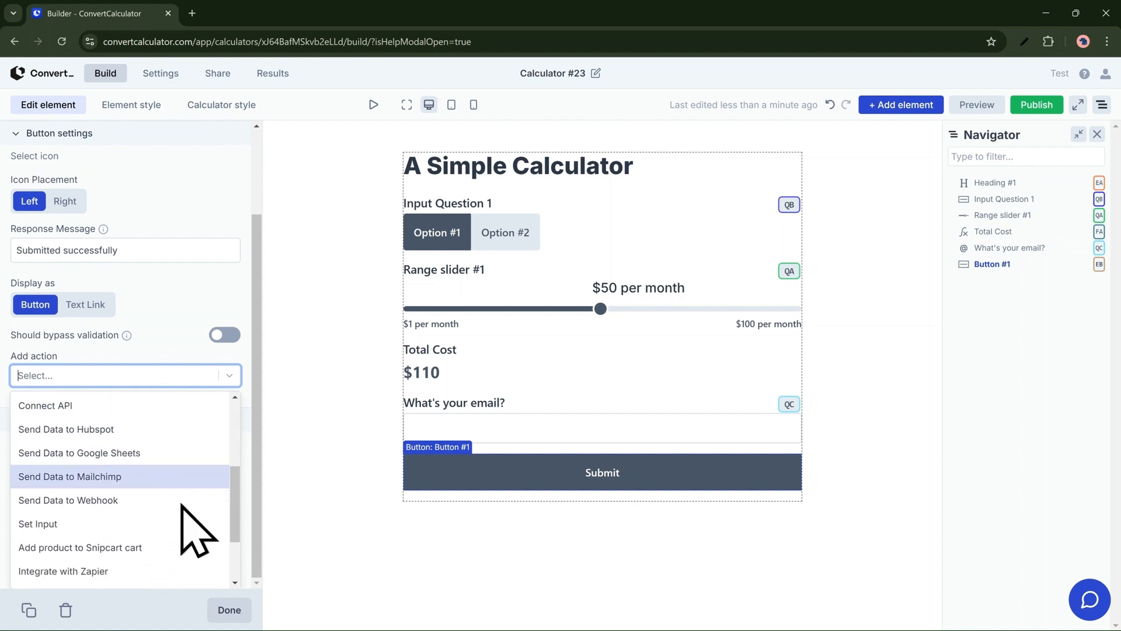
scroll(176, 514, down, 1)
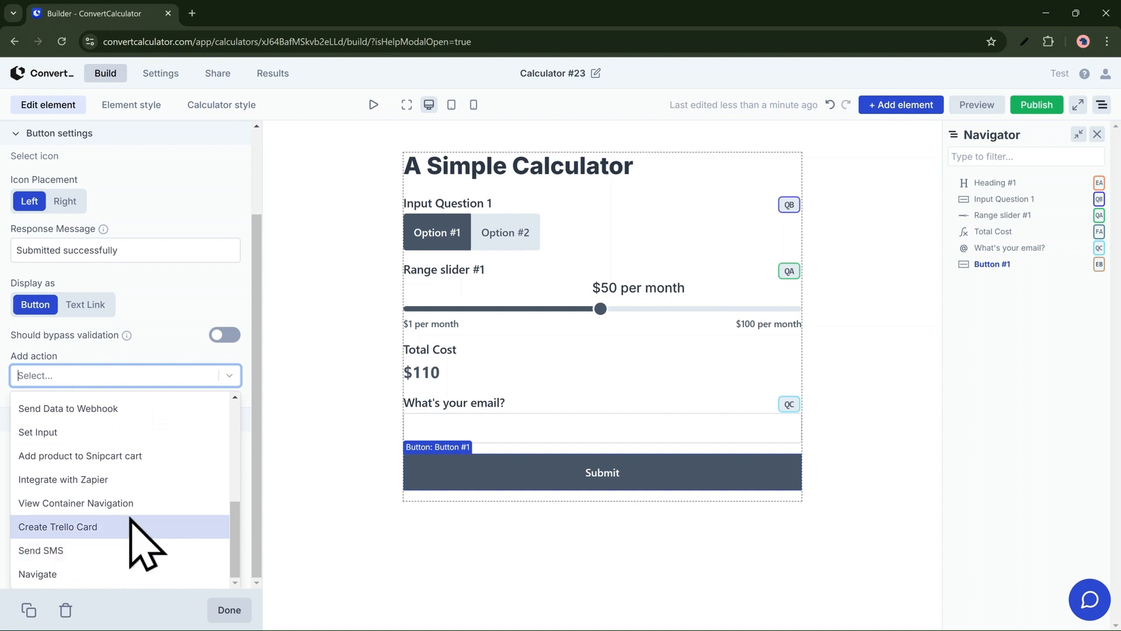
scroll(129, 525, up, 3)
scroll(135, 496, up, 1)
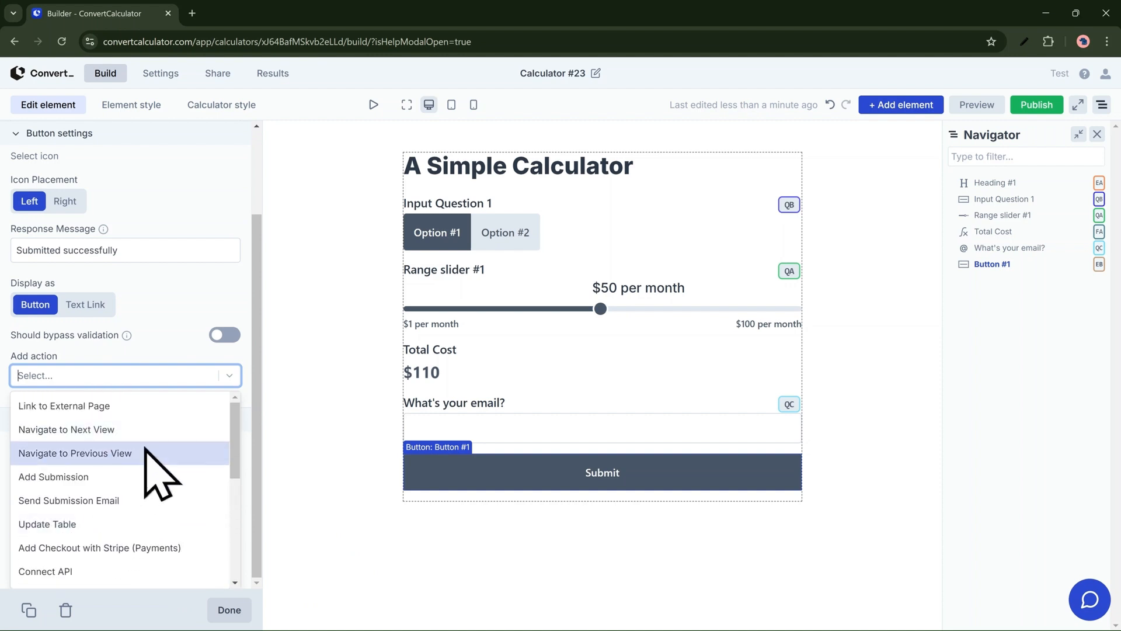
click(64, 406)
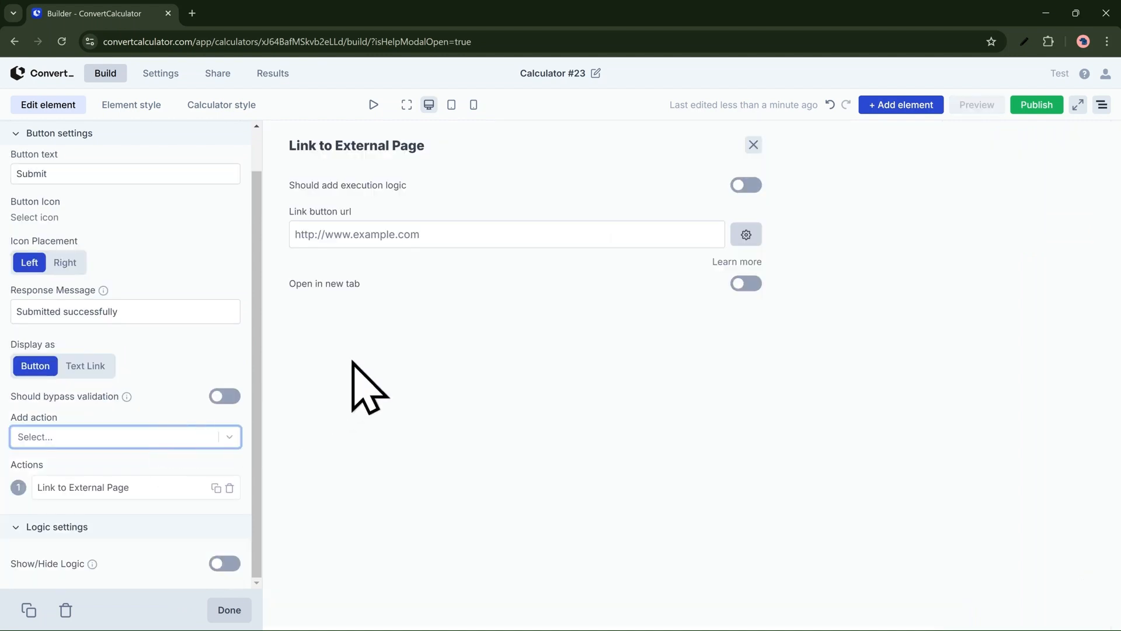
click(753, 146)
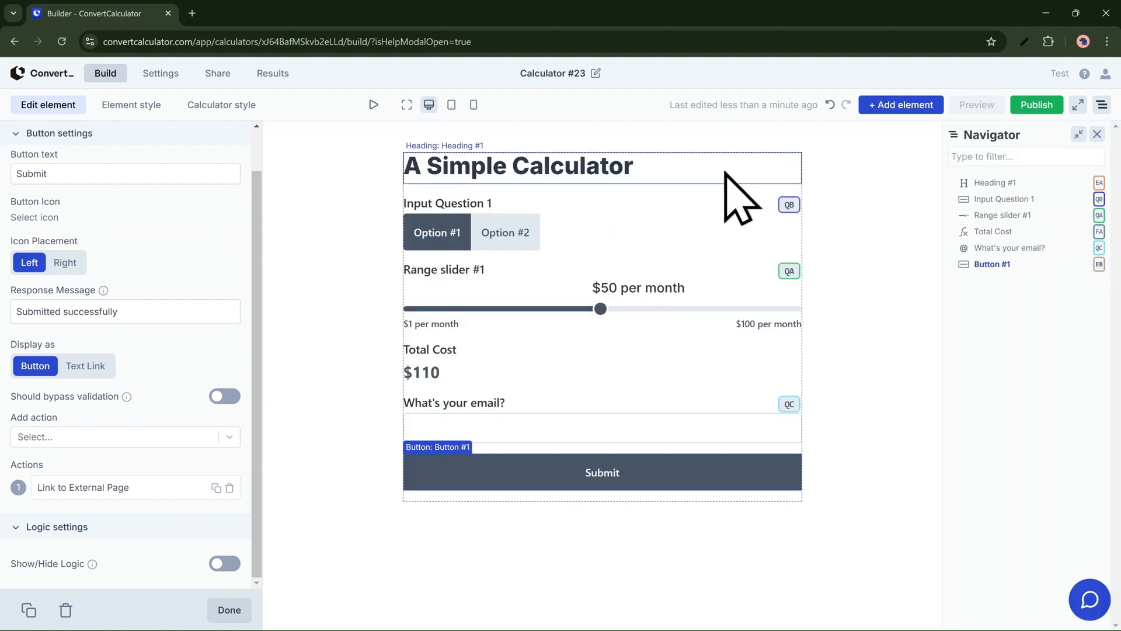
Preview the calculator and test it with the range slider at $52 per month, choosing Option #2 and returning to Option #1
click(976, 107)
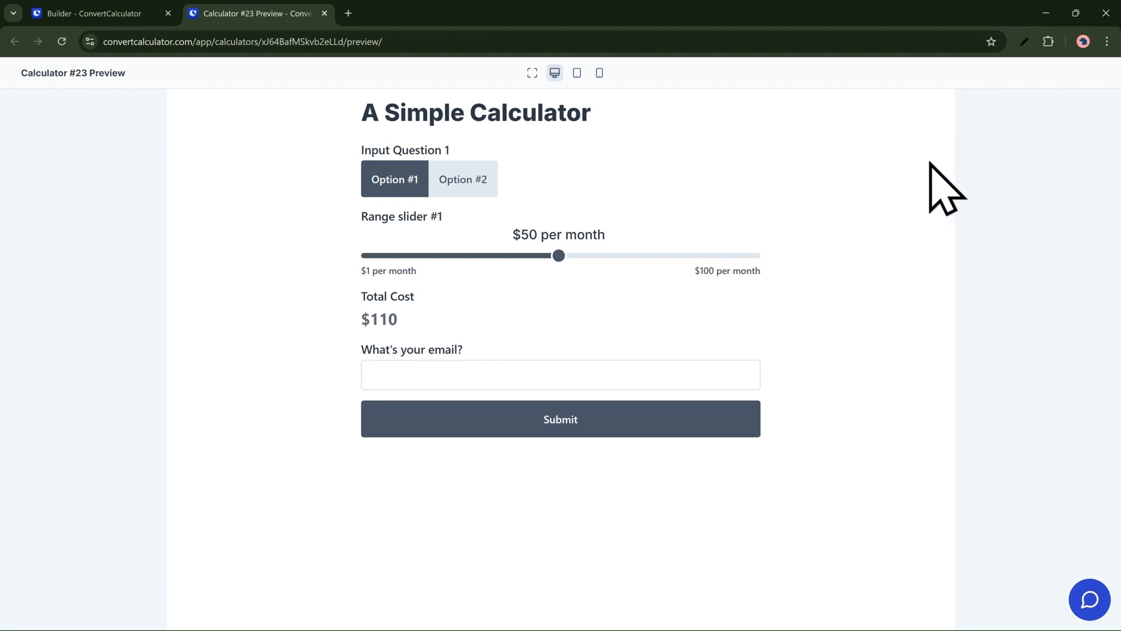
mouse_move(560, 259)
mouse_down()
mouse_move(467, 258)
mouse_move(566, 258)
mouse_up()
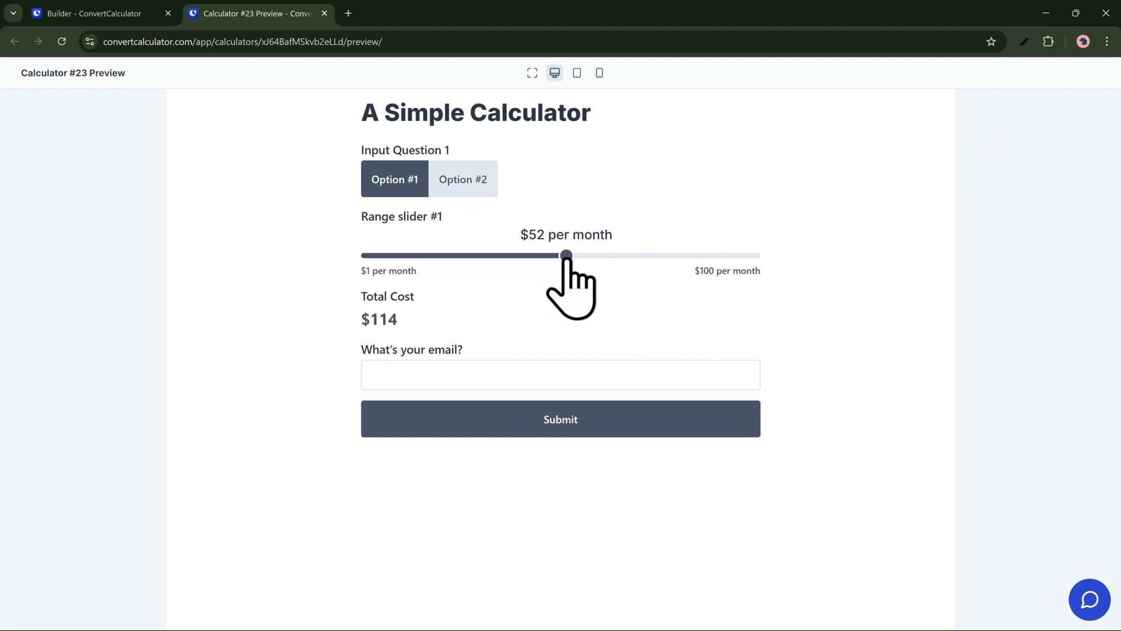
click(472, 186)
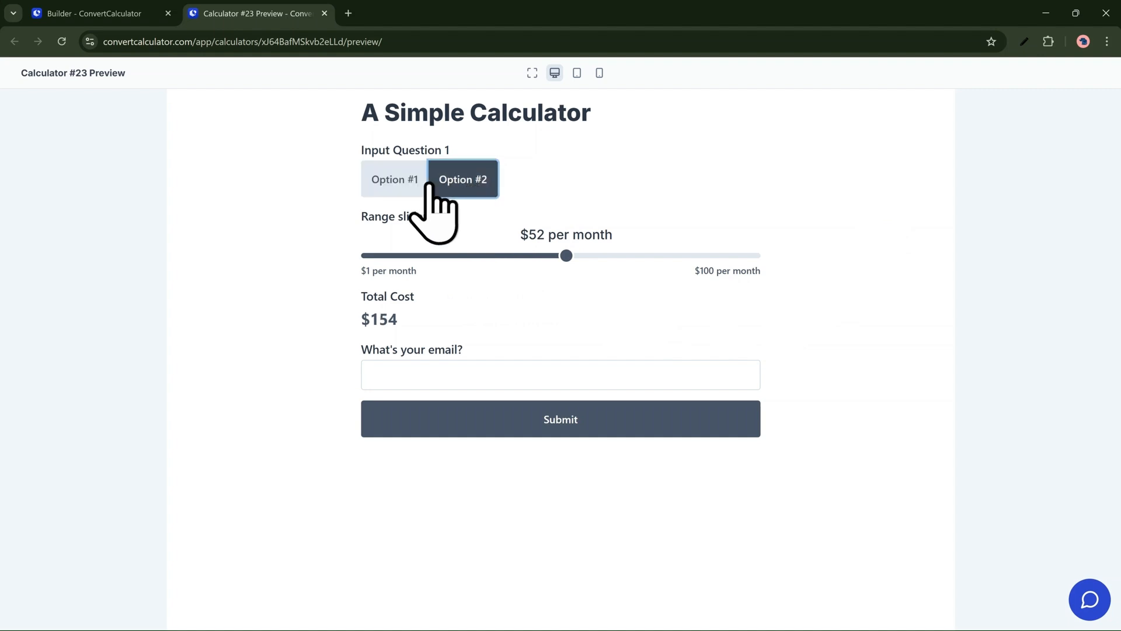
click(409, 184)
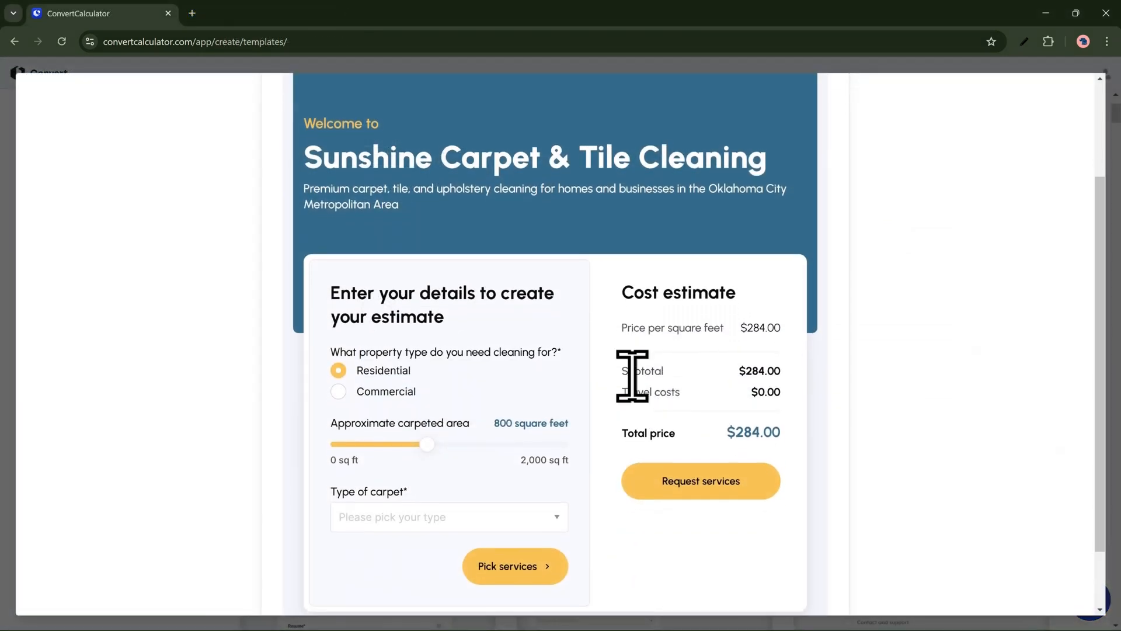
Try the carpet cleaning template preview with a carpeted area of 1160 square feet and open the carpet type choices
scroll(633, 376, down, 1)
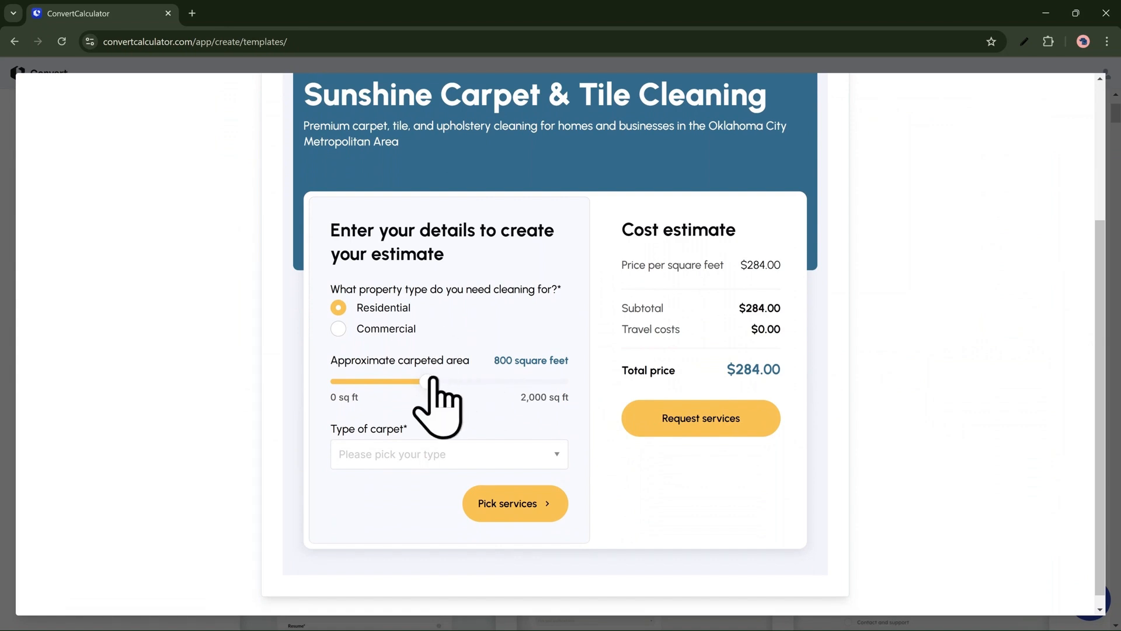
drag(432, 380, 466, 382)
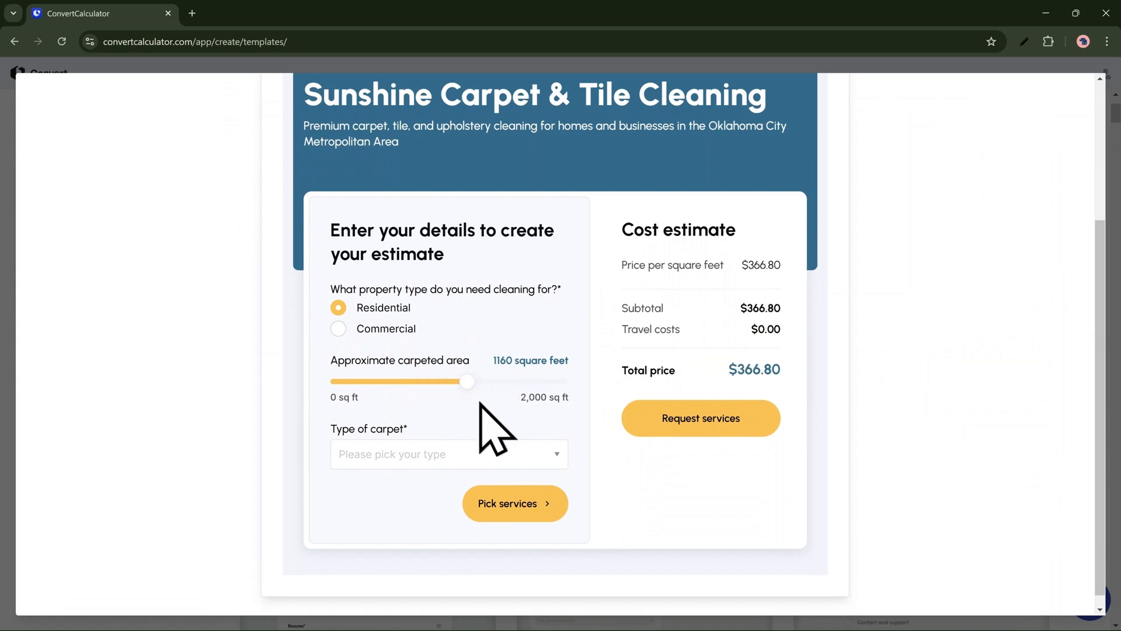
click(465, 454)
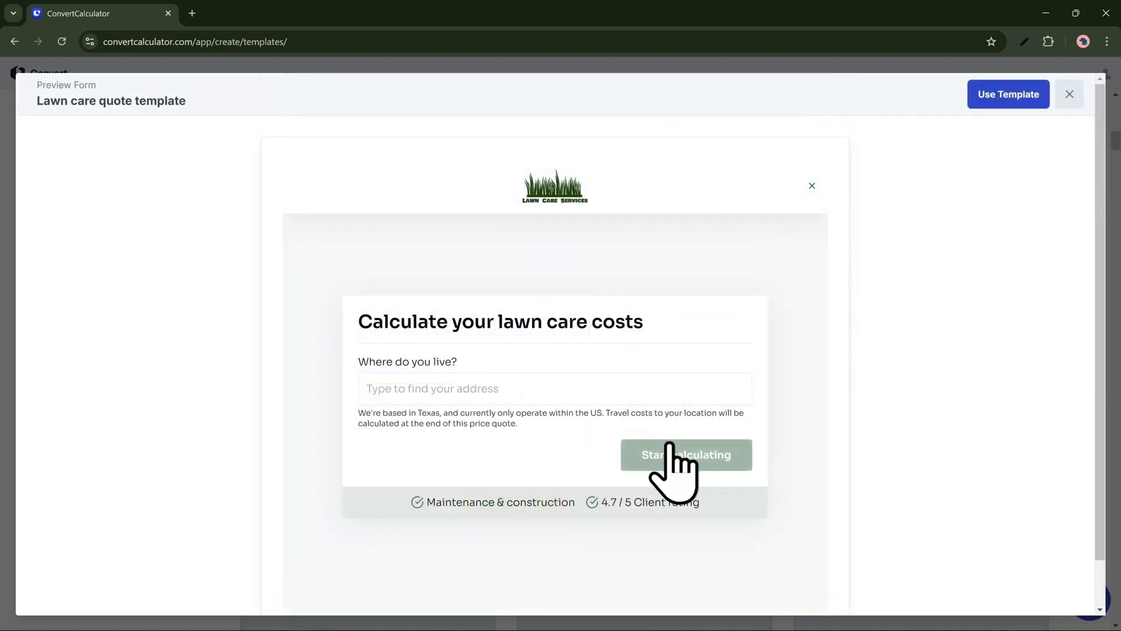
In the lawn care quote template preview, search the address field for "texas", pick the second suggested address and start calculating
click(641, 387)
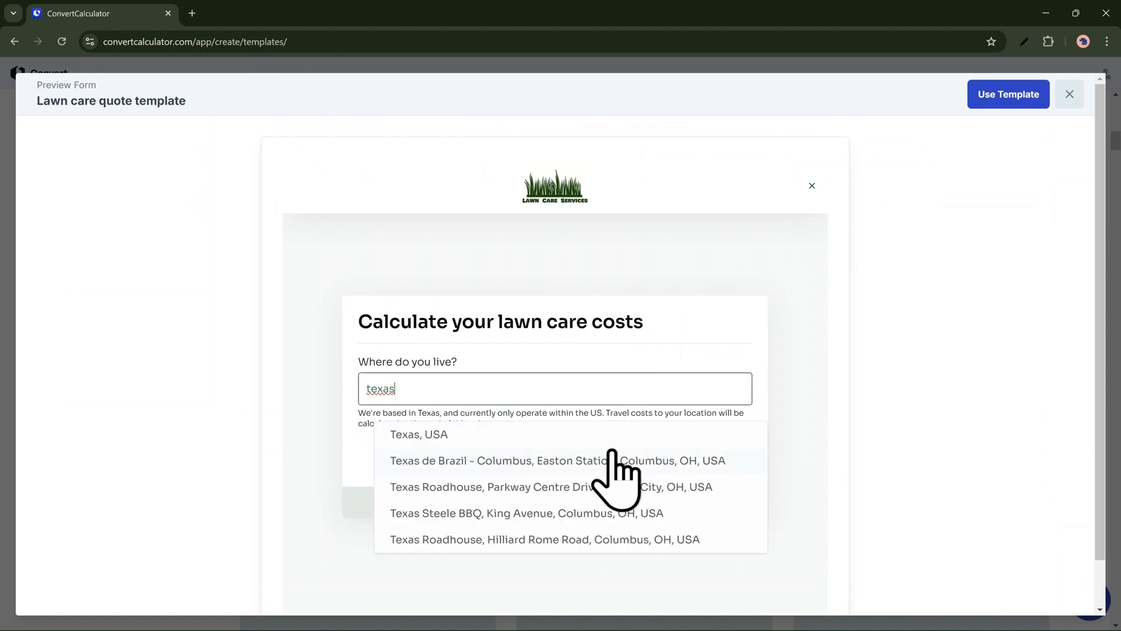
click(616, 462)
click(679, 454)
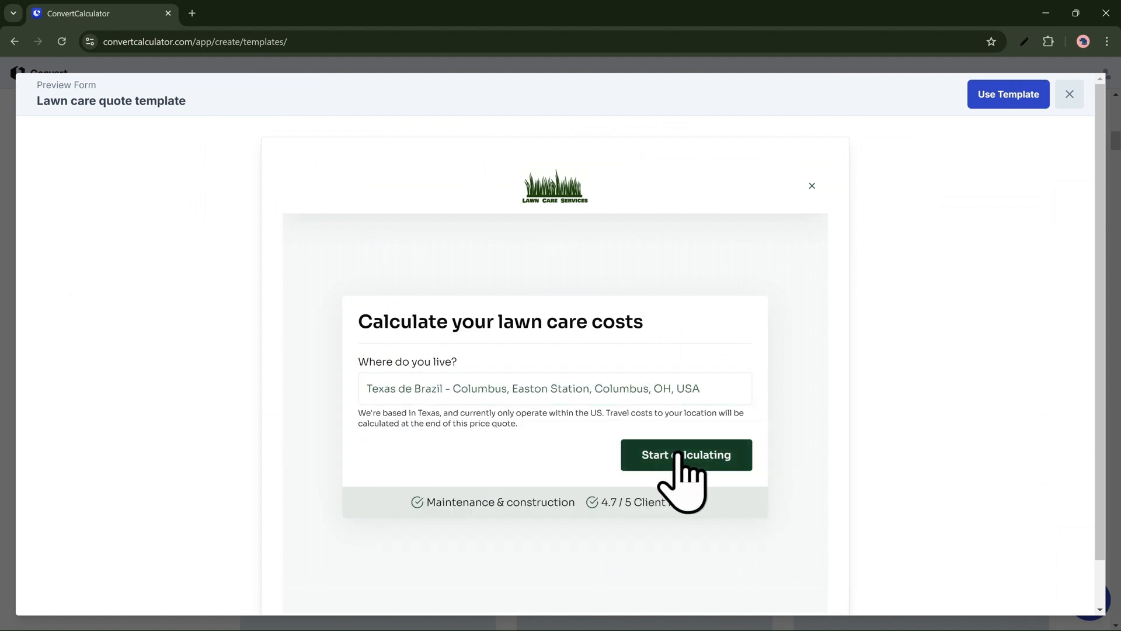
Complete the Basics section of the lawn care quote preview with Fences as the obstacle and No for installed irrigation
click(707, 455)
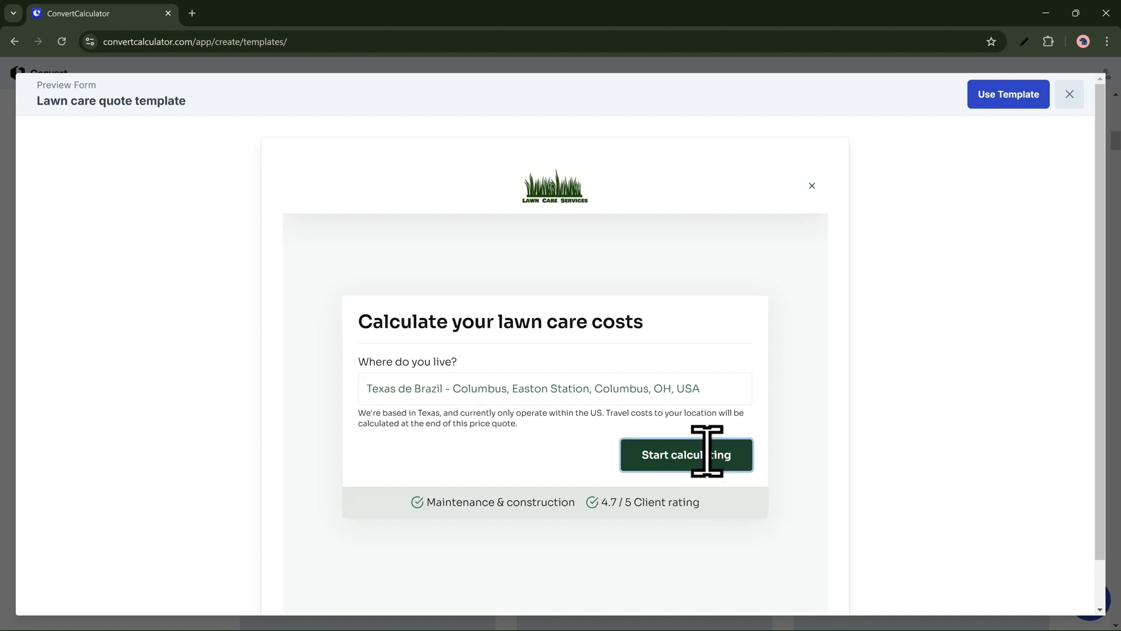
click(421, 505)
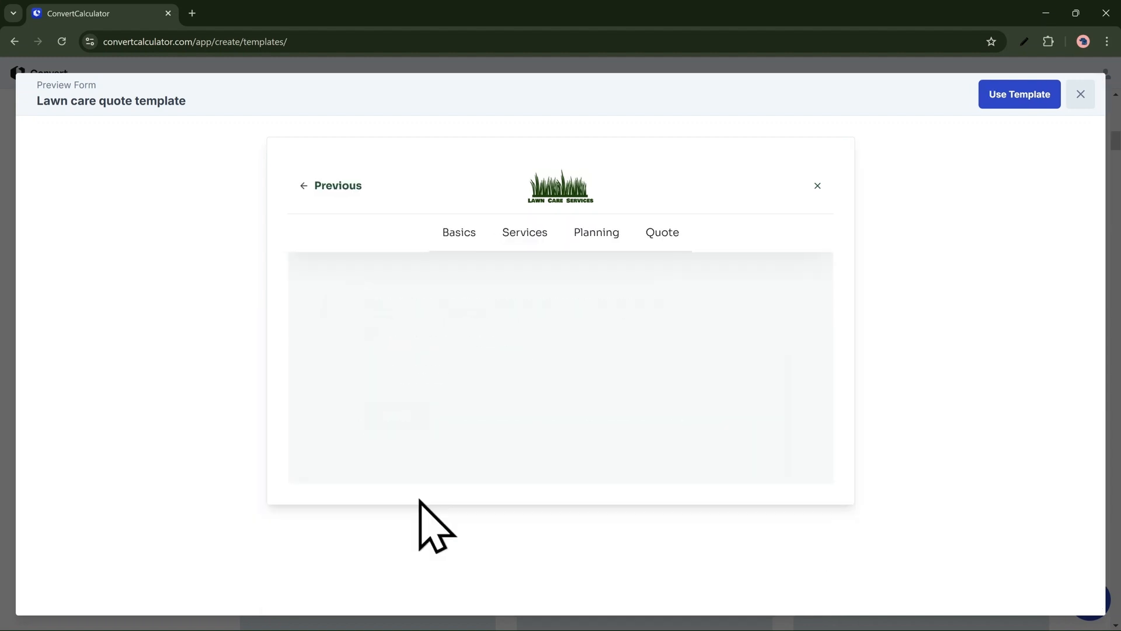
click(398, 415)
click(398, 439)
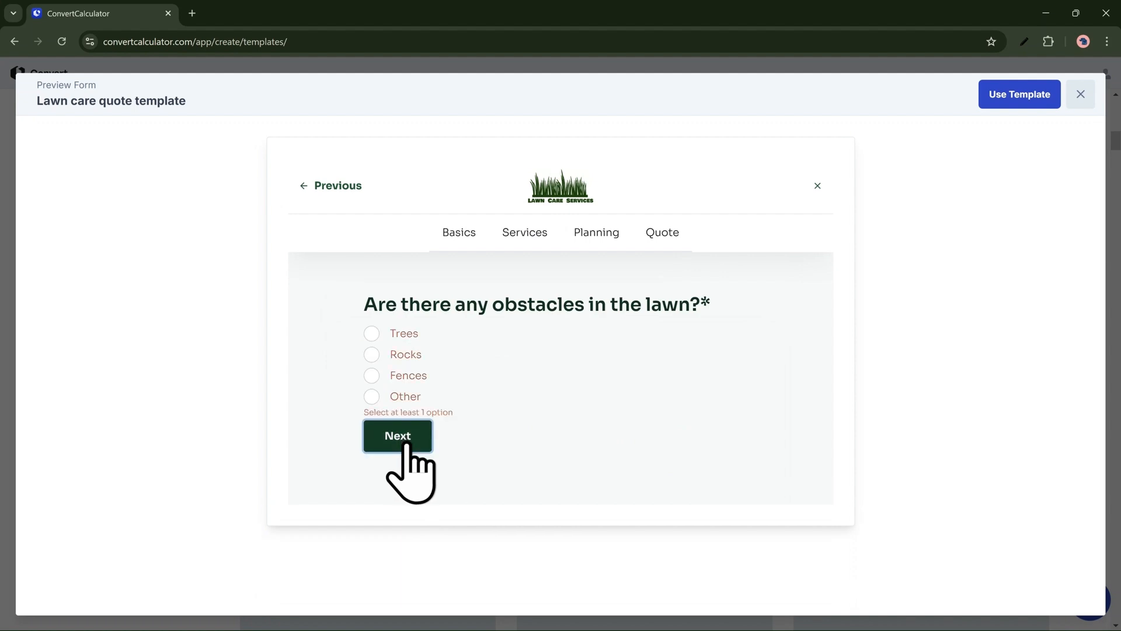
click(372, 377)
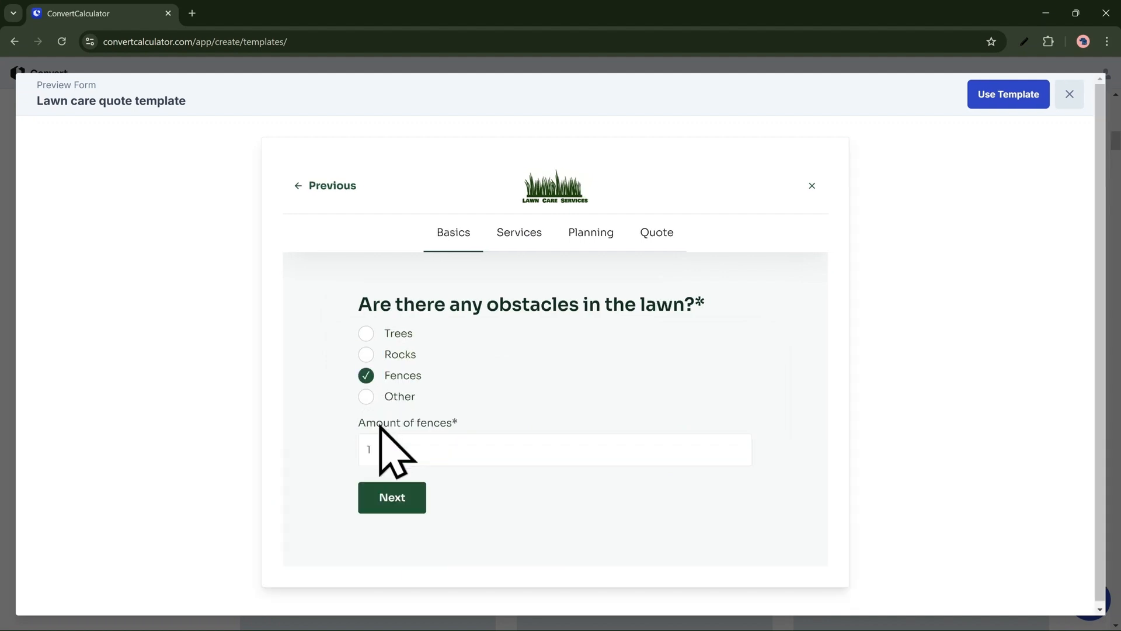
click(388, 493)
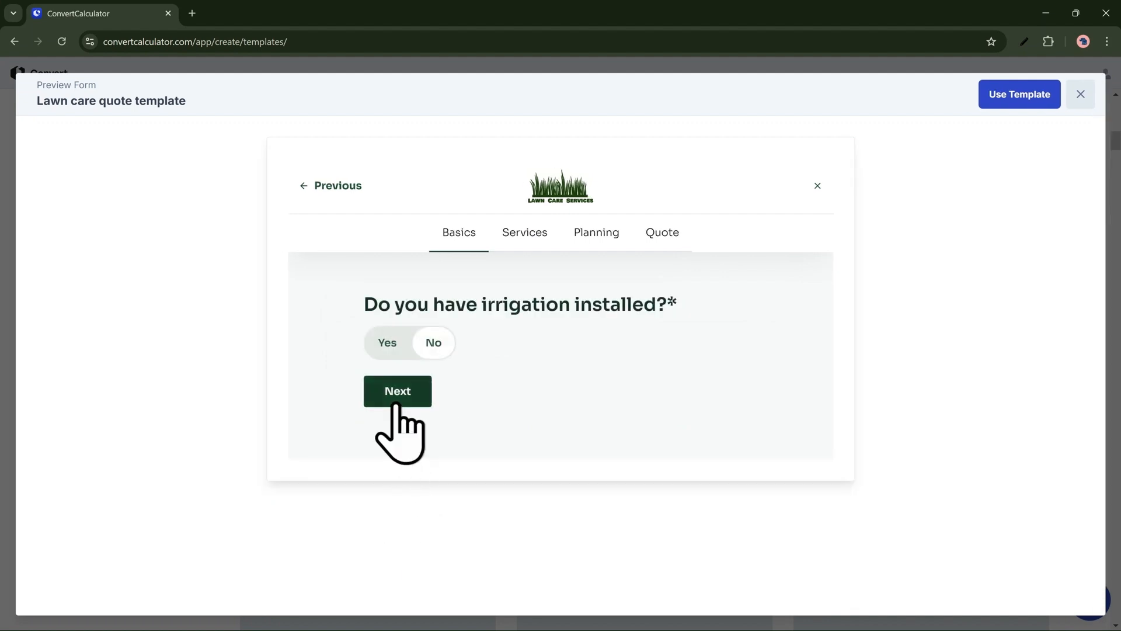
click(398, 403)
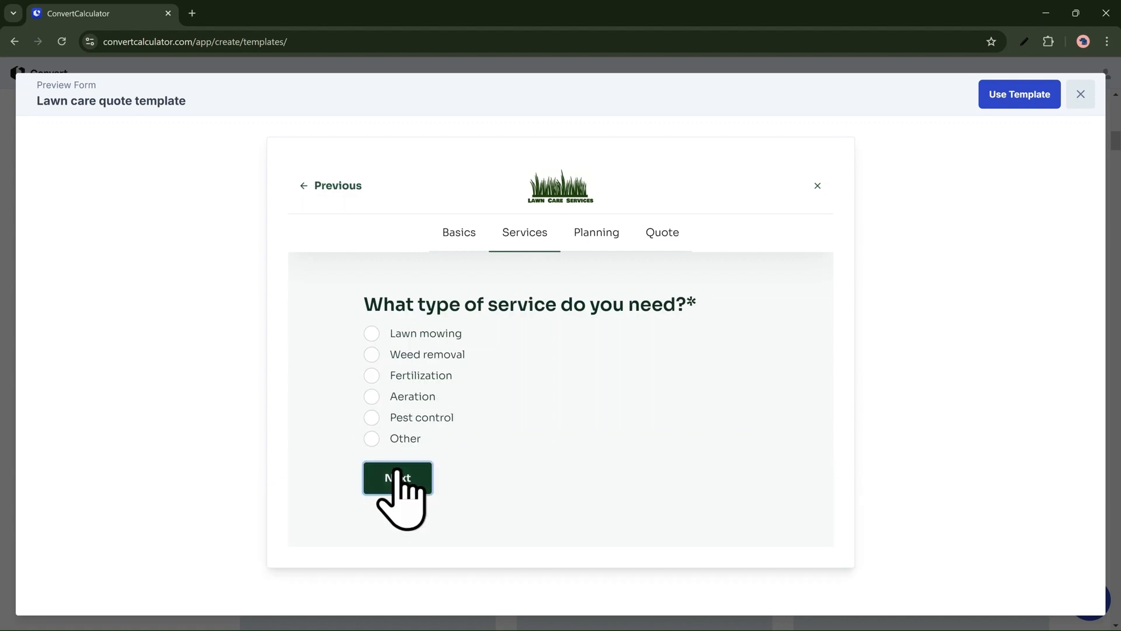
Choose Pest control as the lawn care service and Once as the service frequency
click(397, 476)
click(384, 478)
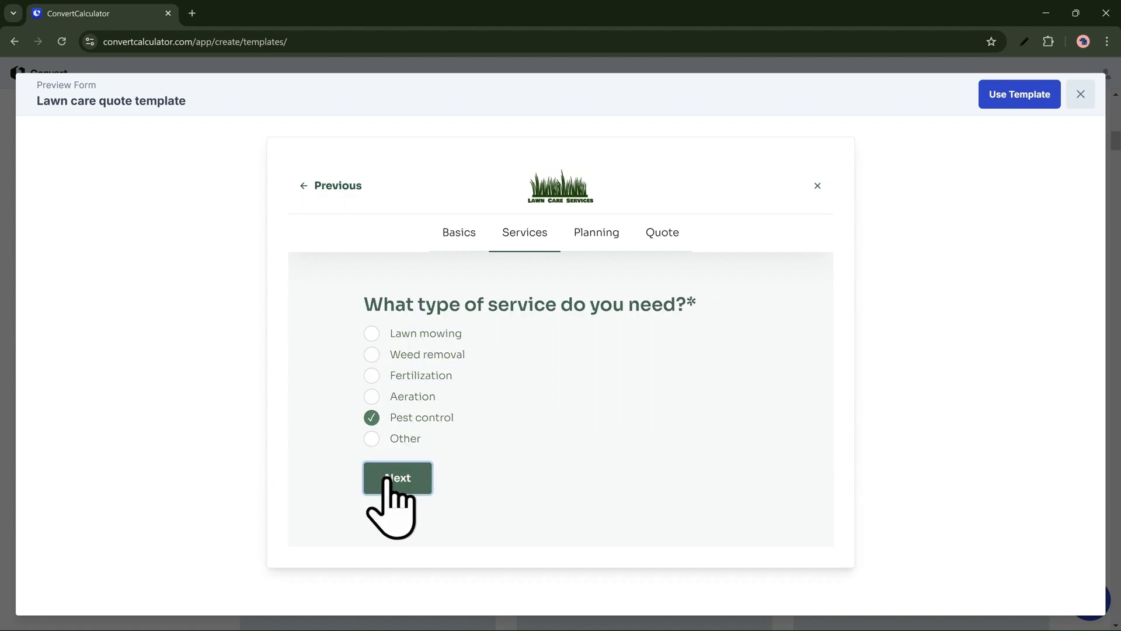
click(399, 393)
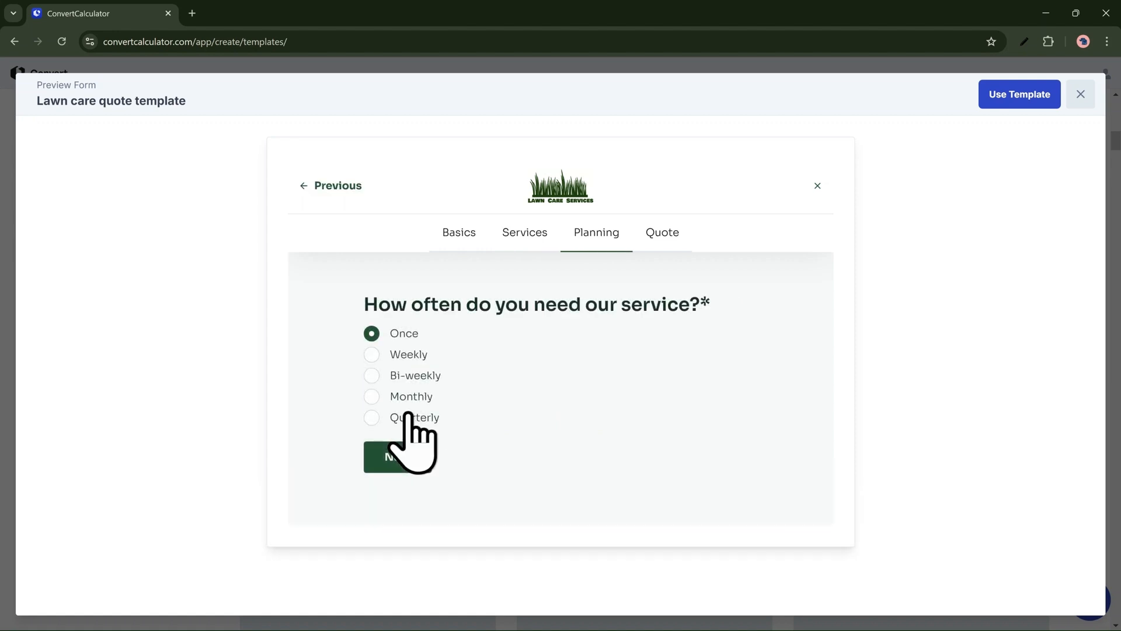
click(411, 450)
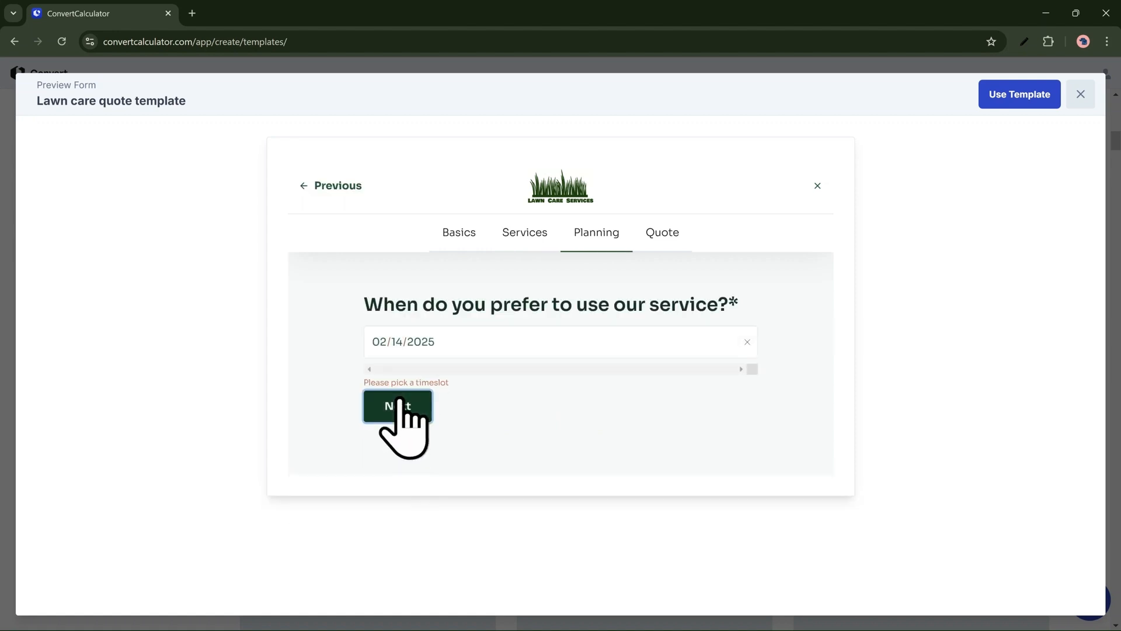
Schedule the lawn service for 02/17/2025 in the 16:00 - 20:00 timeslot and review the quote's cost breakdown
click(420, 342)
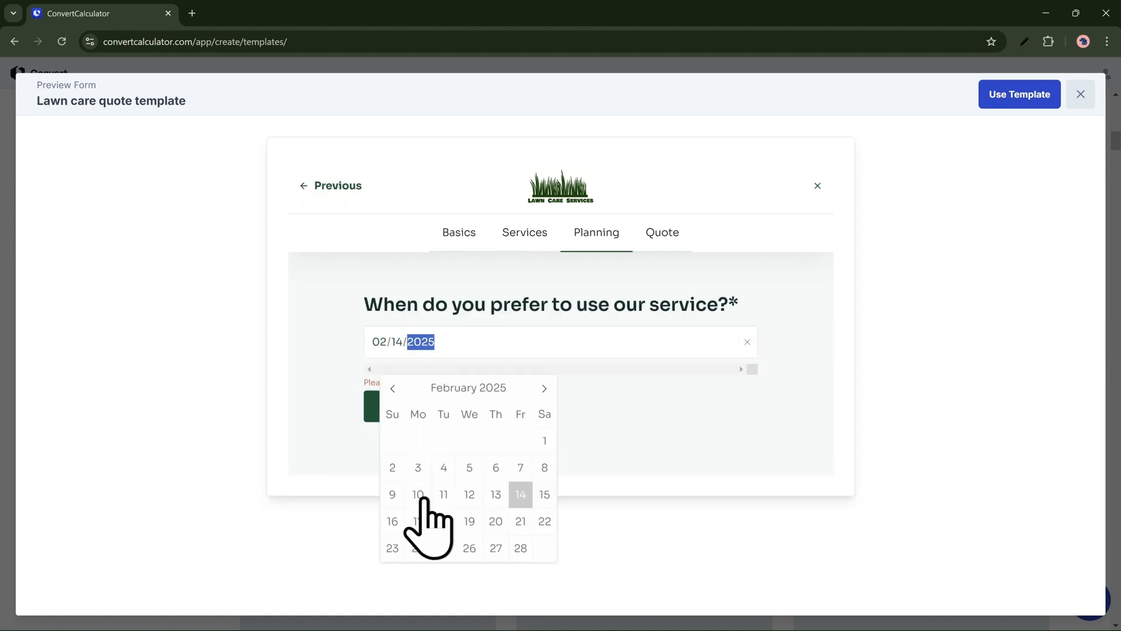
click(419, 521)
click(407, 486)
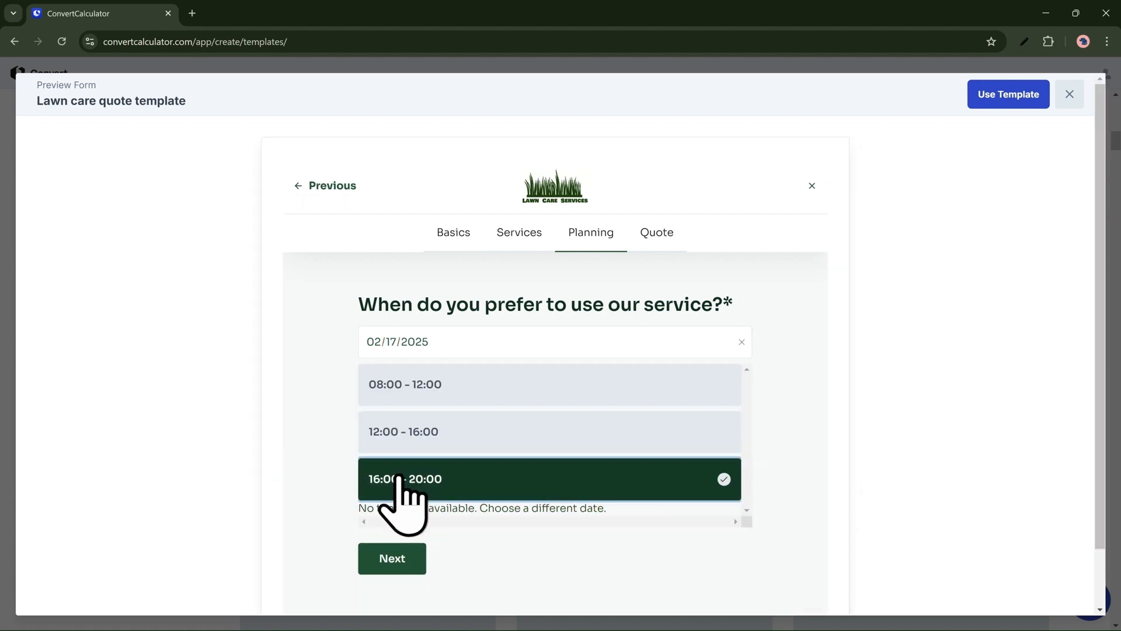
click(391, 558)
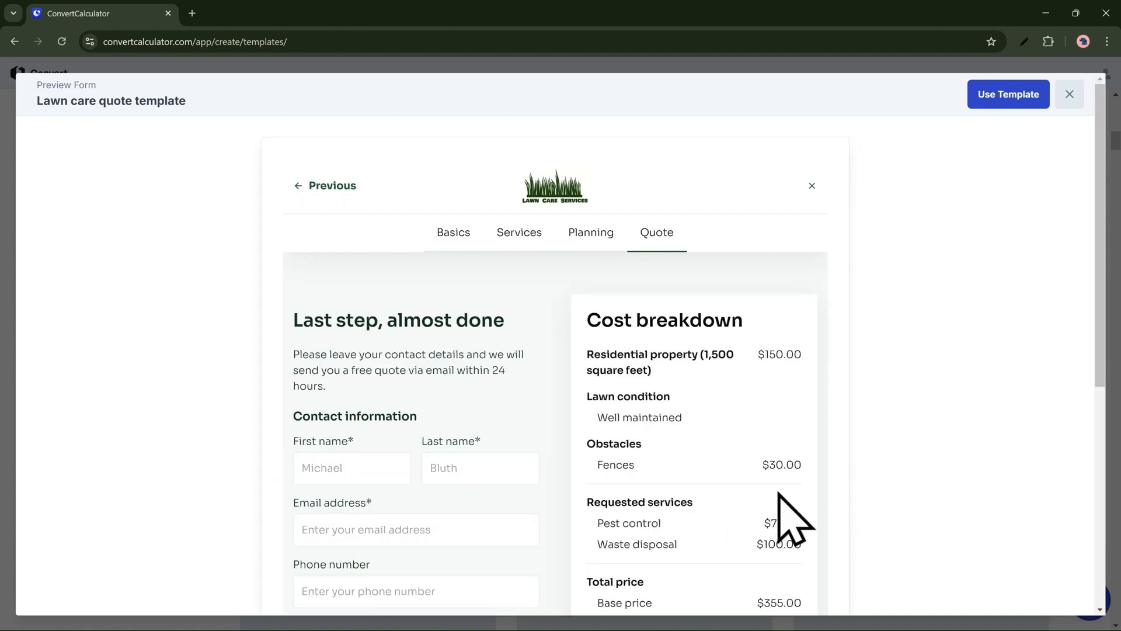
scroll(782, 496, down, 1)
scroll(794, 517, down, 3)
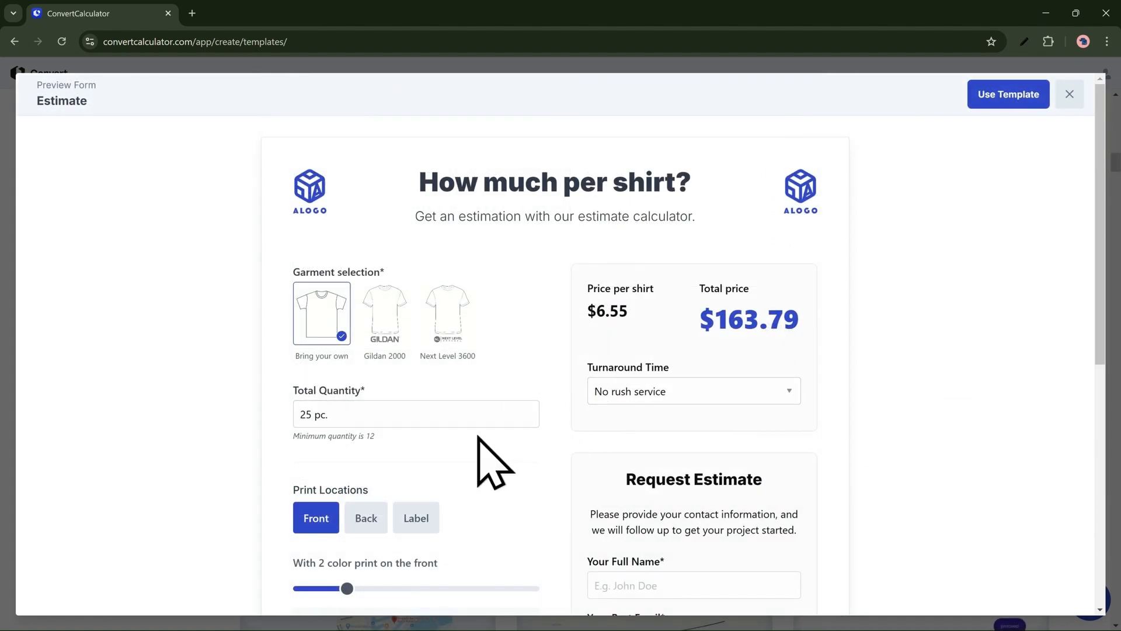
Test the Estimate template with a 4 color front print, the Next Level 3600 shirt and a 2-3 business days turnaround
scroll(477, 436, down, 2)
scroll(479, 435, down, 2)
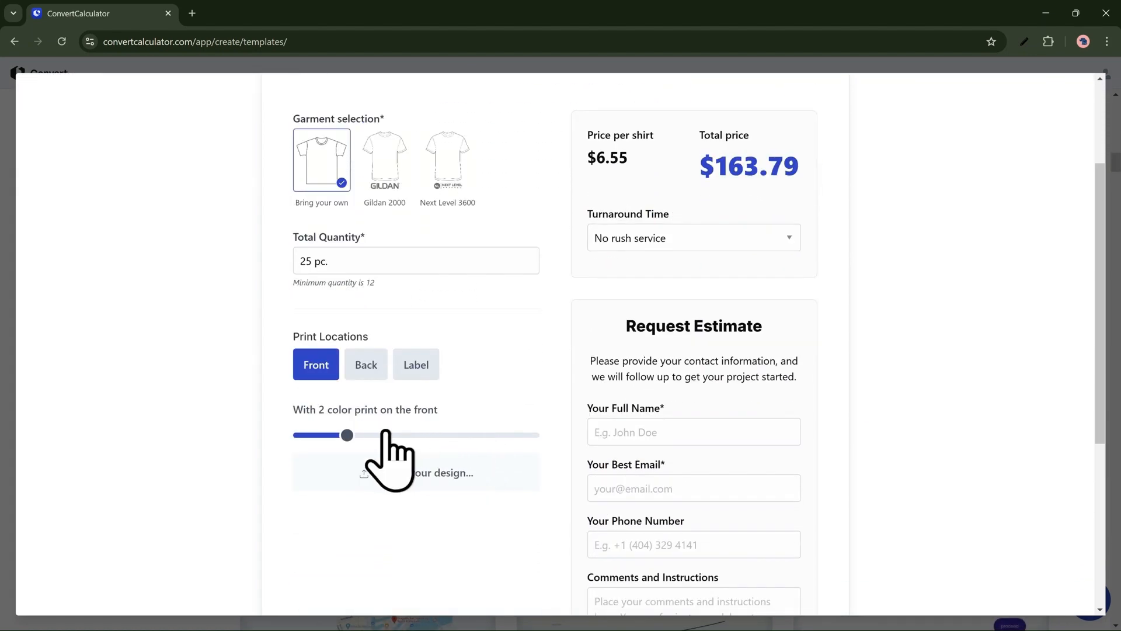
drag(357, 435, 442, 434)
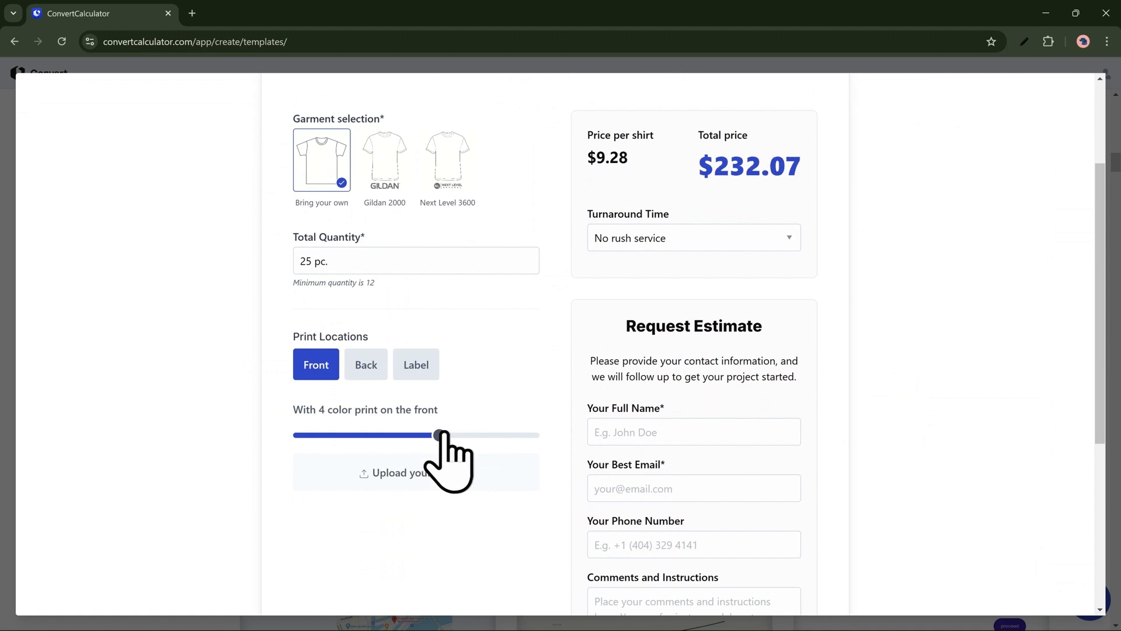
click(397, 209)
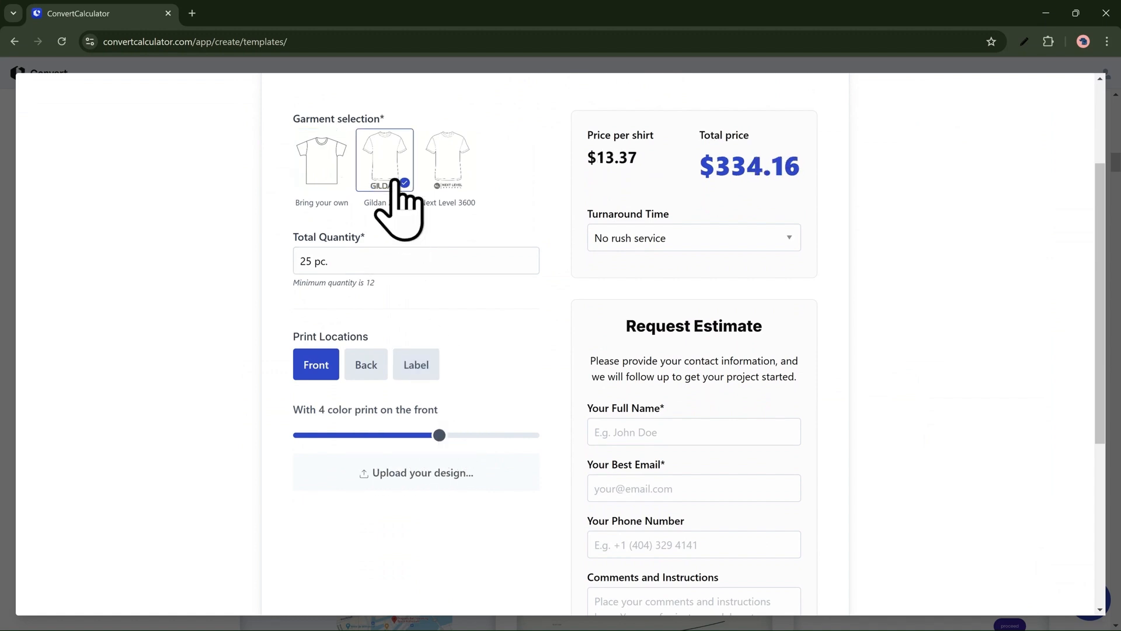
click(457, 177)
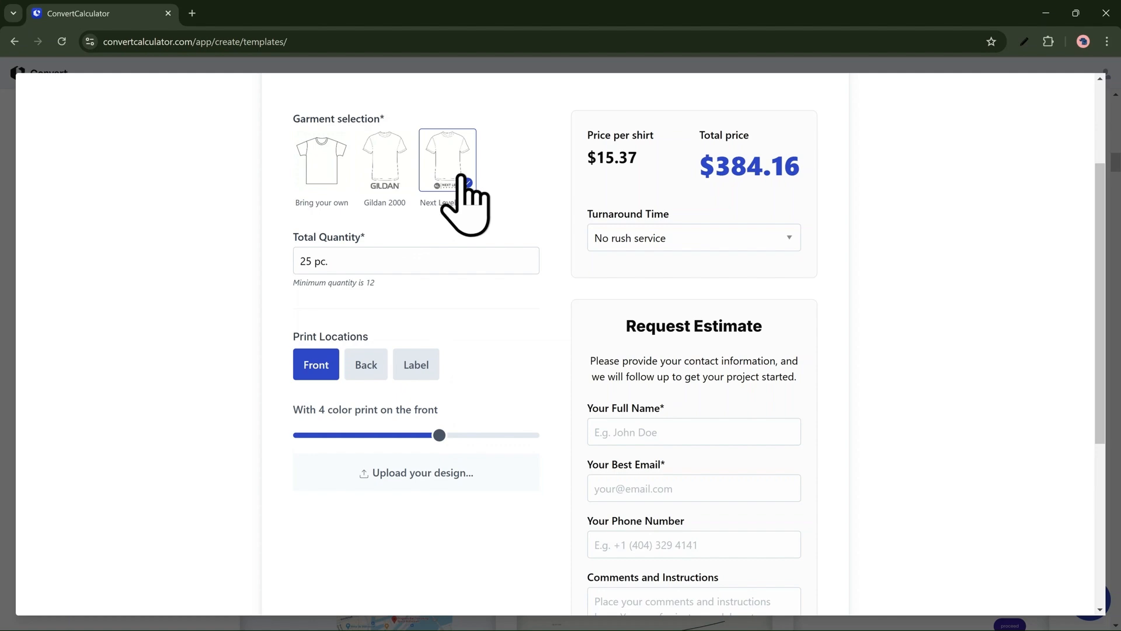
click(620, 237)
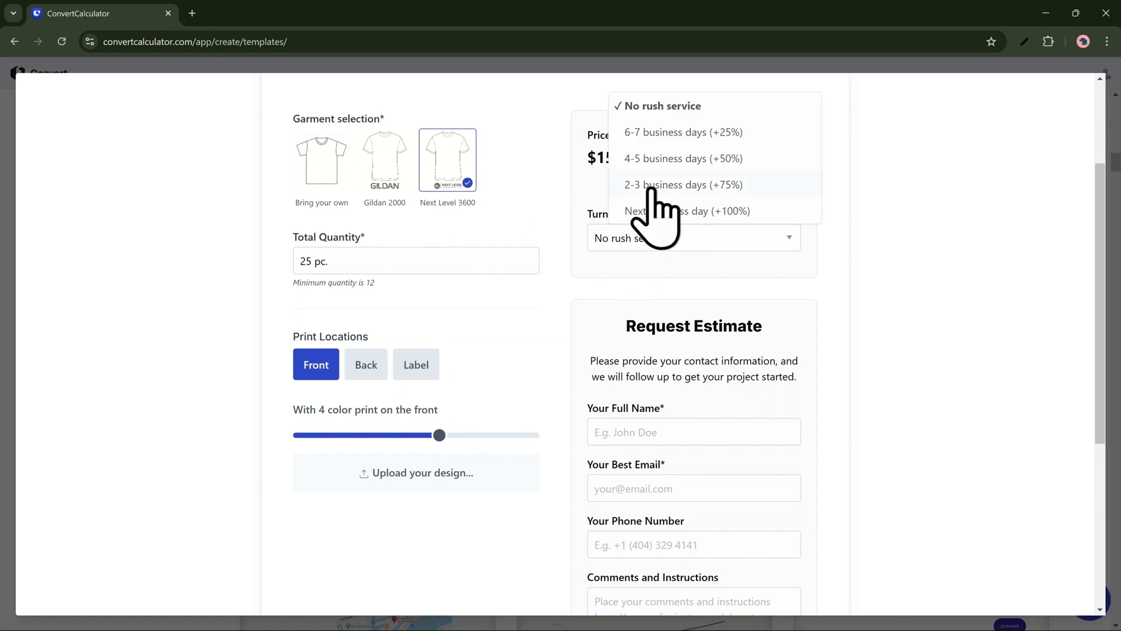
click(652, 185)
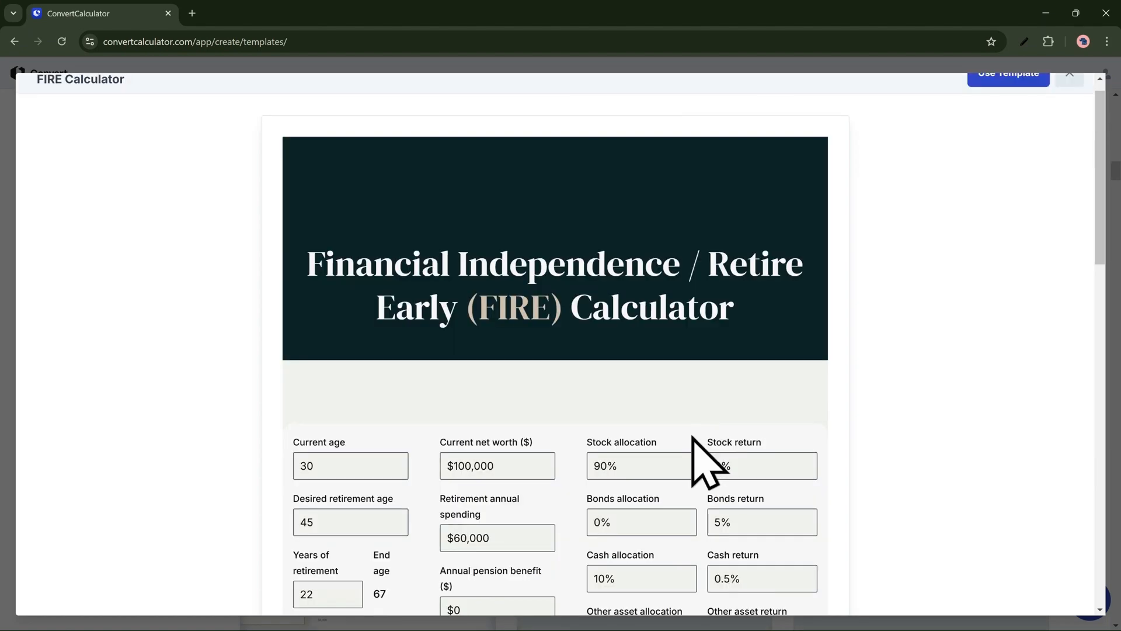
Look through the FIRE Calculator template's inputs, results and chart, and expand the yearly finances table
scroll(694, 432, down, 3)
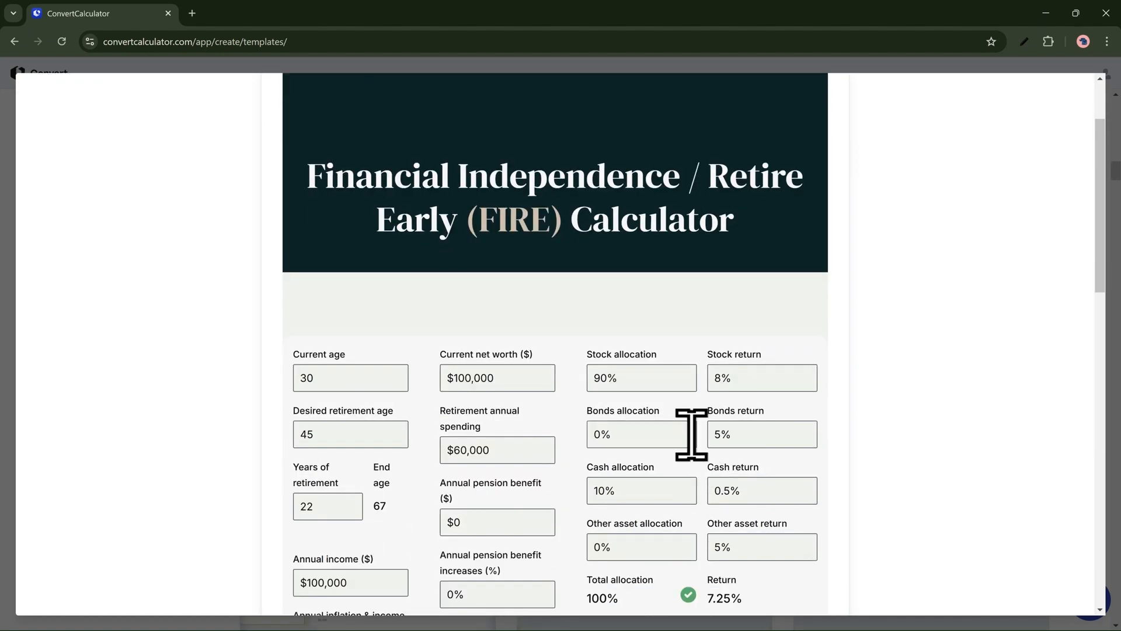
scroll(692, 434, down, 2)
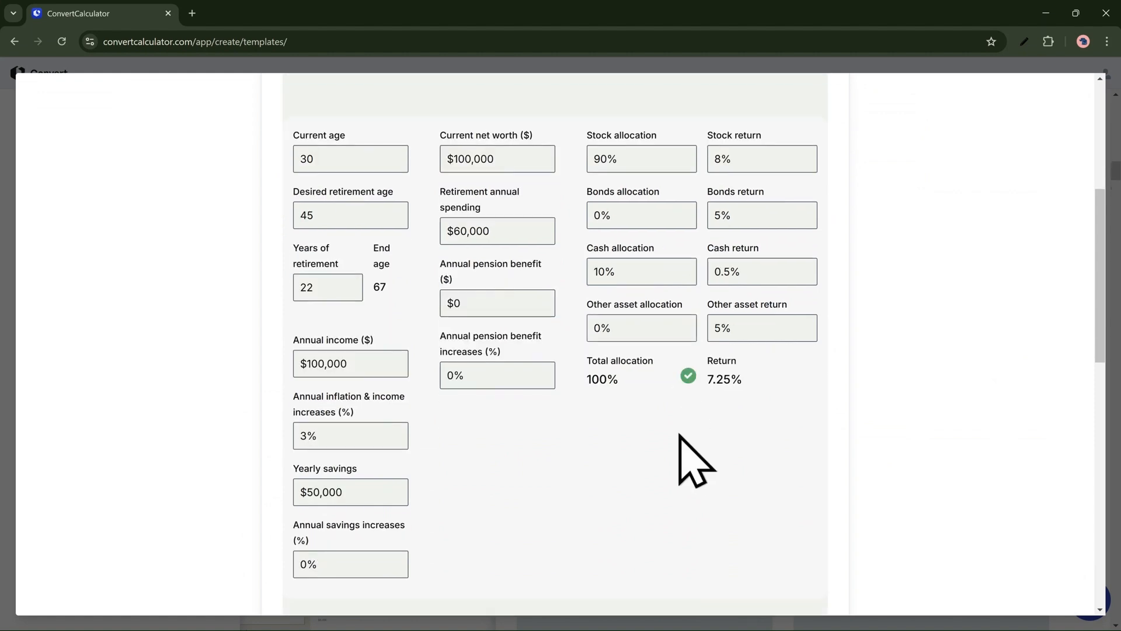
scroll(571, 465, down, 7)
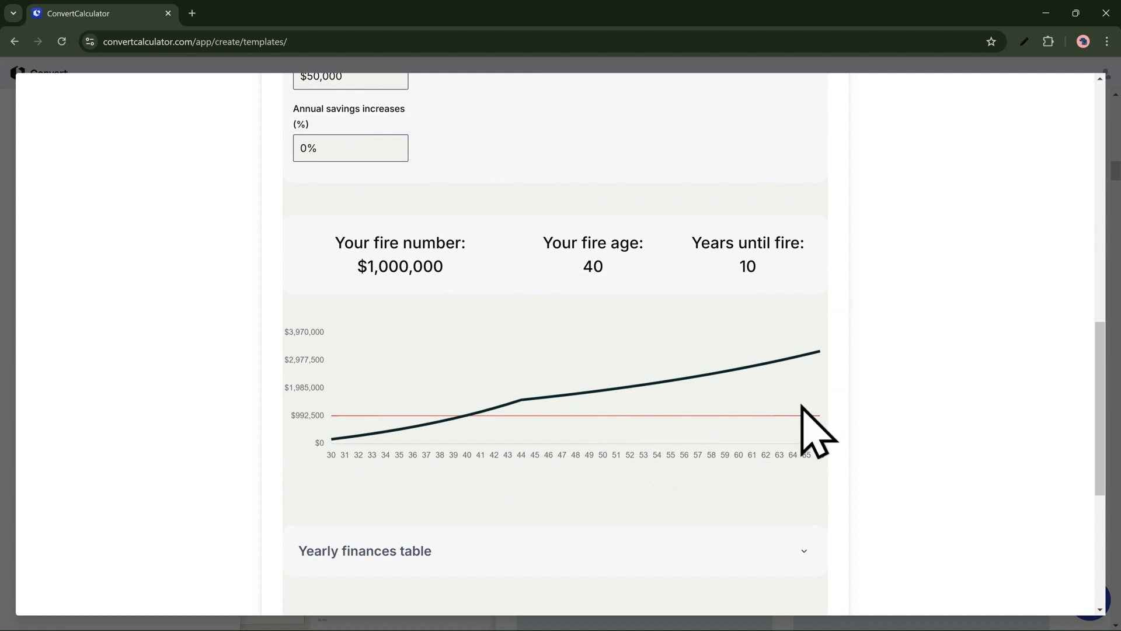
scroll(801, 435, down, 3)
scroll(1002, 211, down, 3)
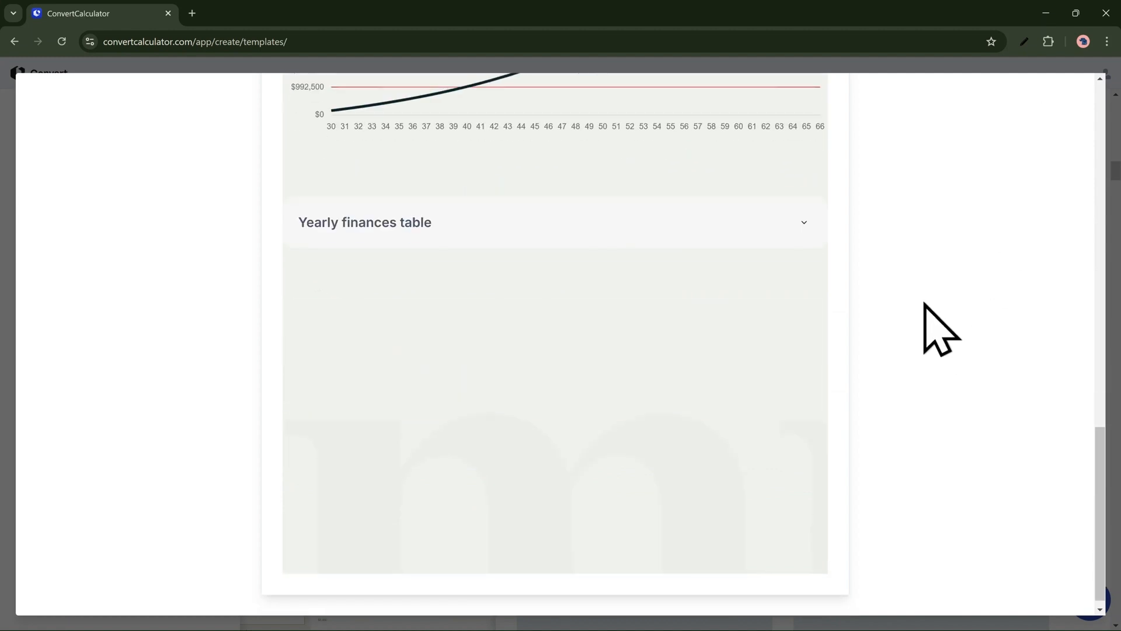
click(801, 214)
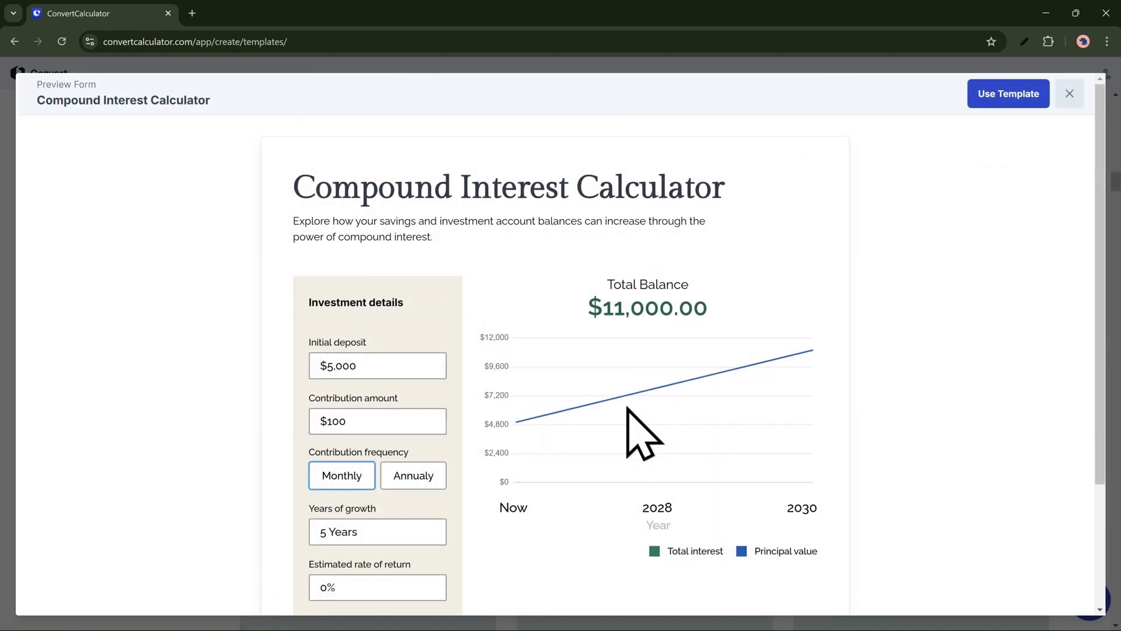
Test the Compound Interest Calculator template with an initial deposit of $500,000
scroll(628, 409, down, 2)
scroll(463, 400, down, 2)
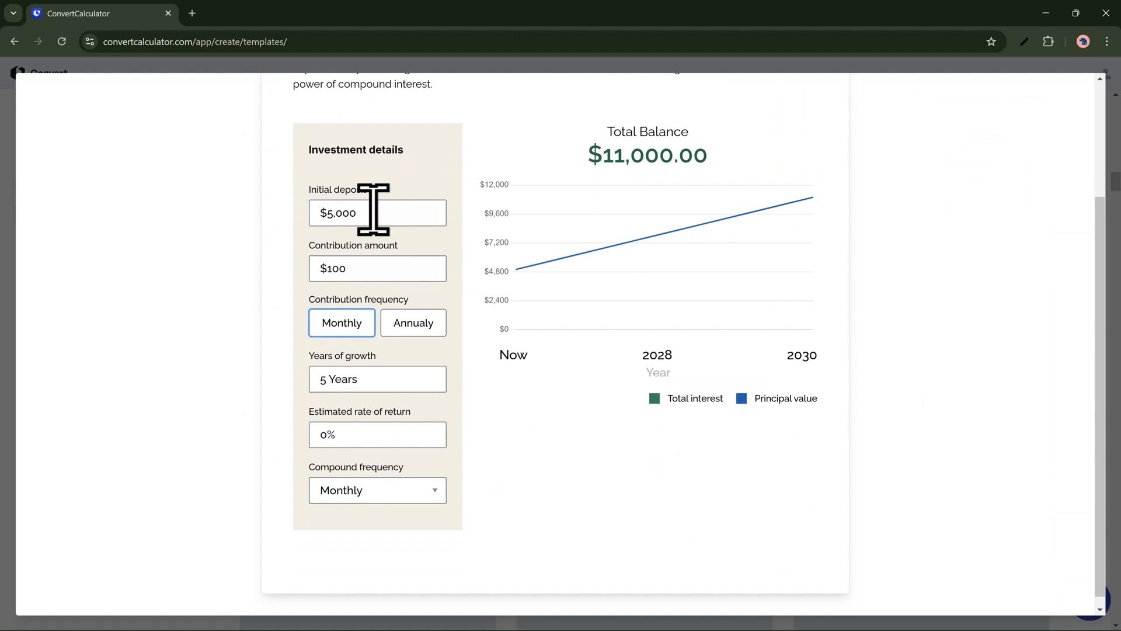
text(00)
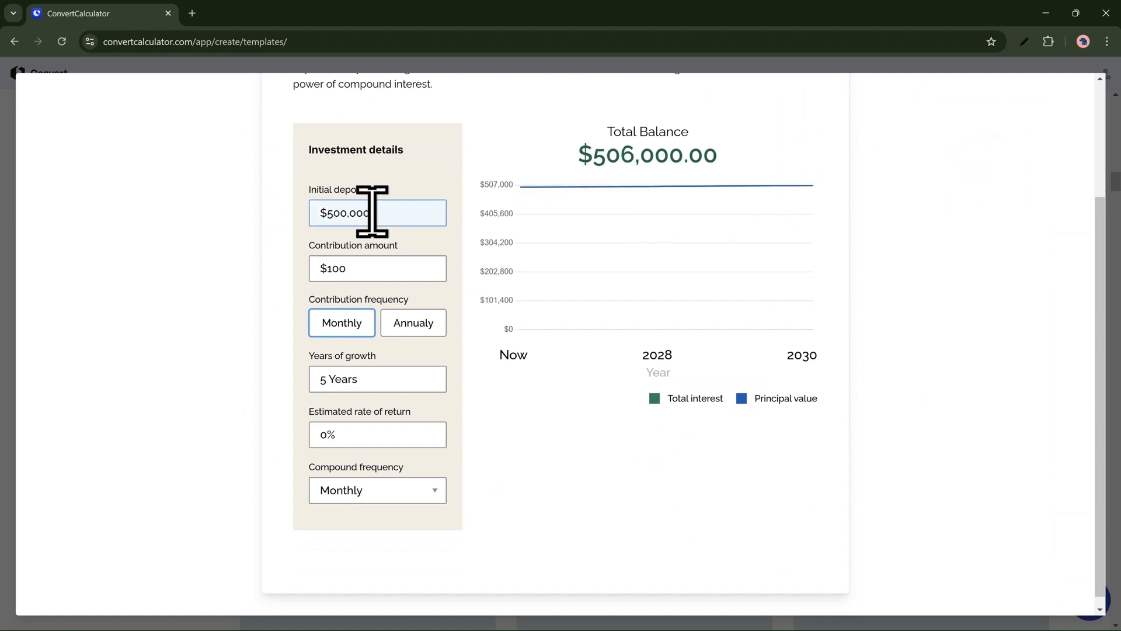
text(00)
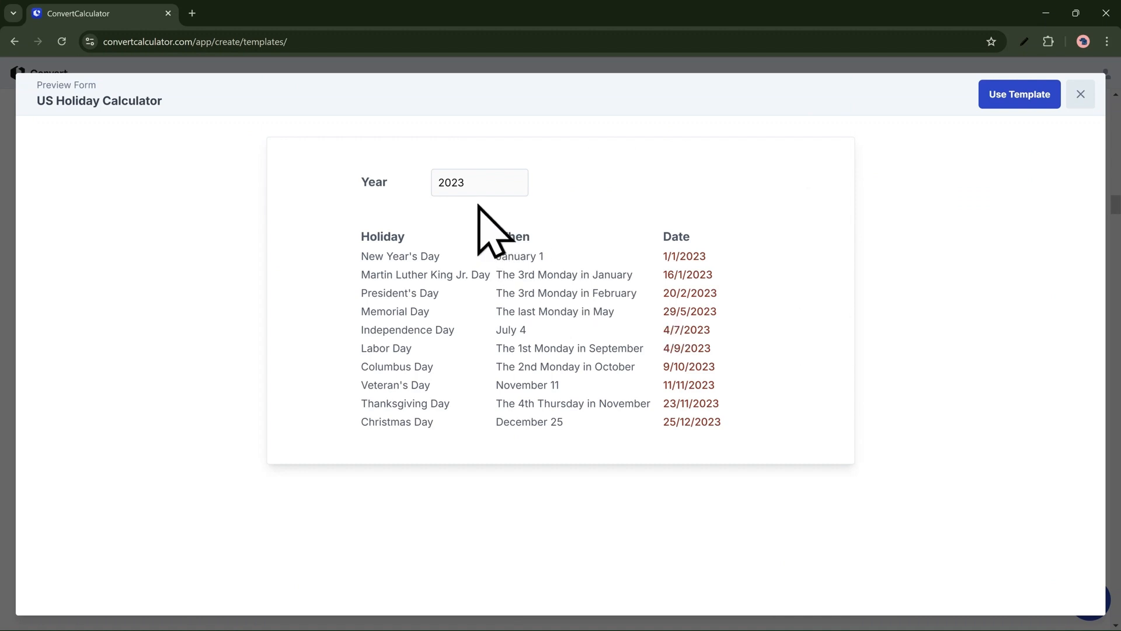
Try the US Holiday Calculator template with the years 2022 and 2024, and finish with 2025
click(476, 182)
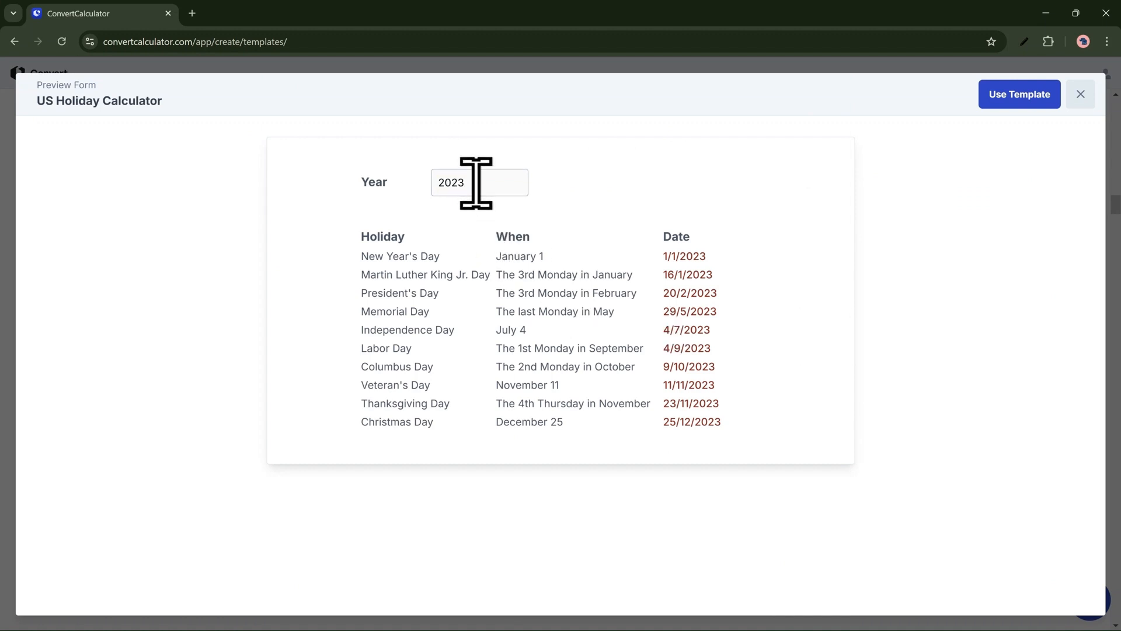
key(BackSpace)
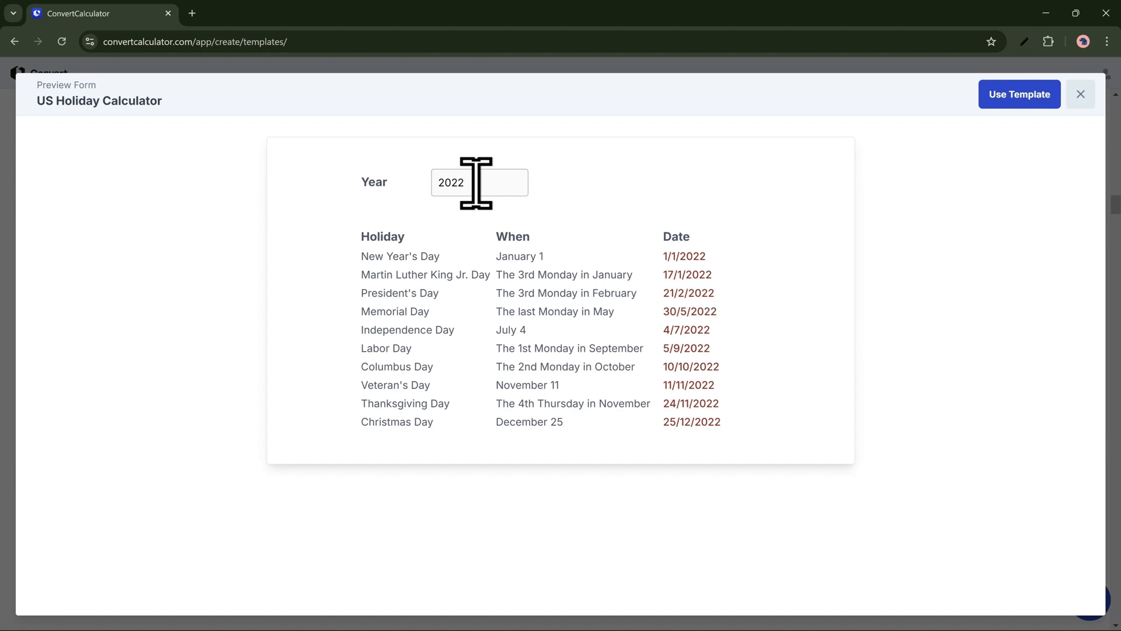
text(2)
key(BackSpace)
text(4)
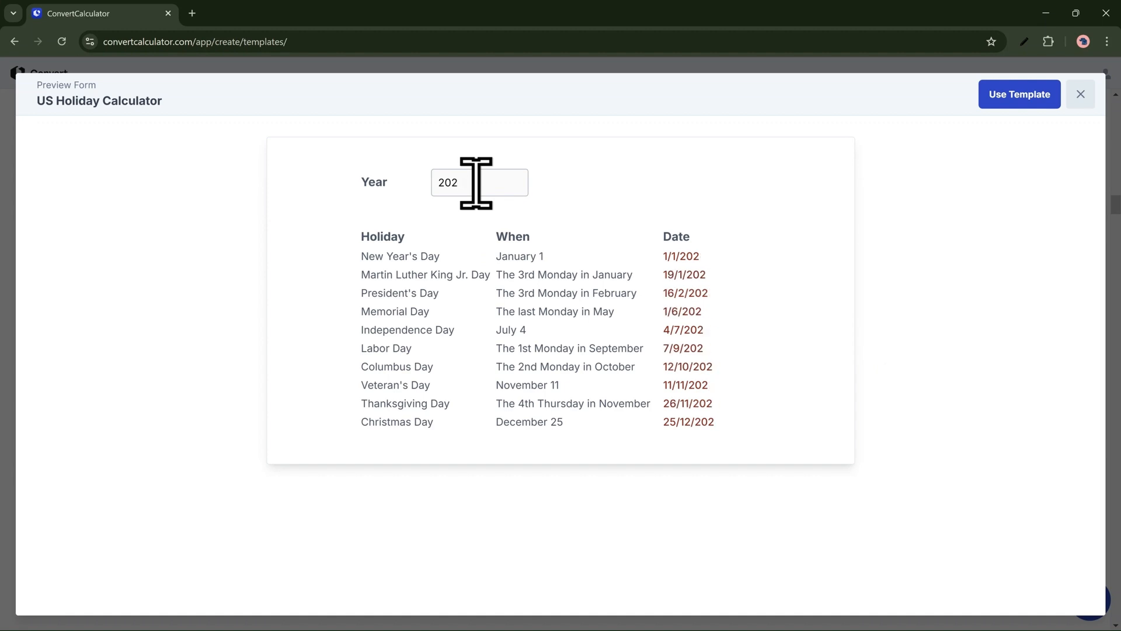
text(5)
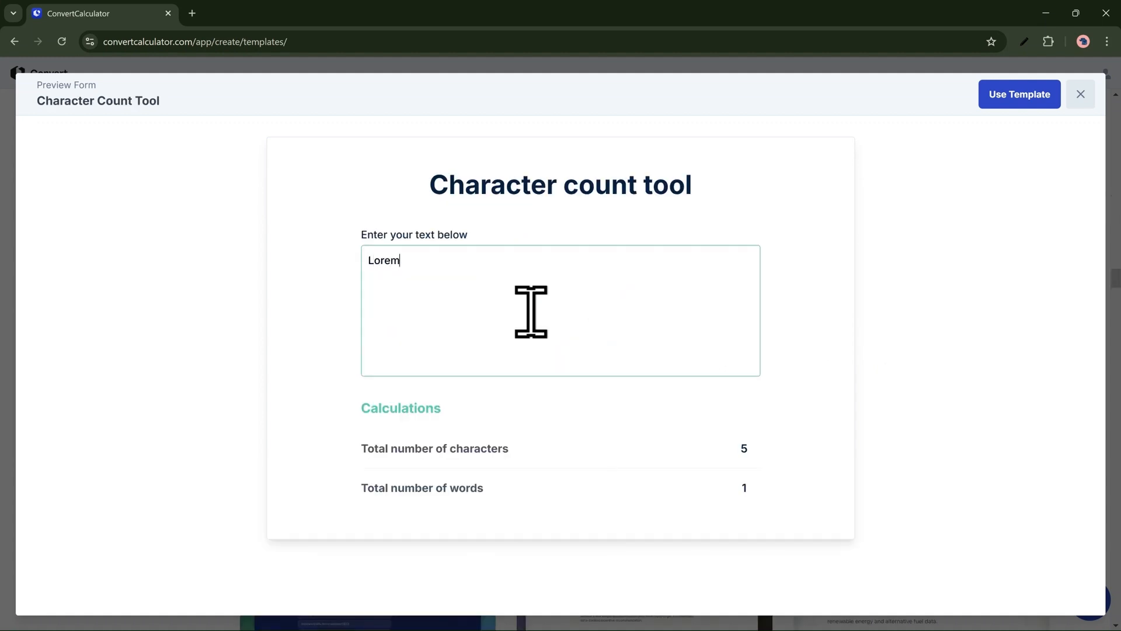
Enter sample text starting with "Lorem" in the Character Count Tool, and calculate the margin for cost price $1,002 and selling price $1,502
text(um)
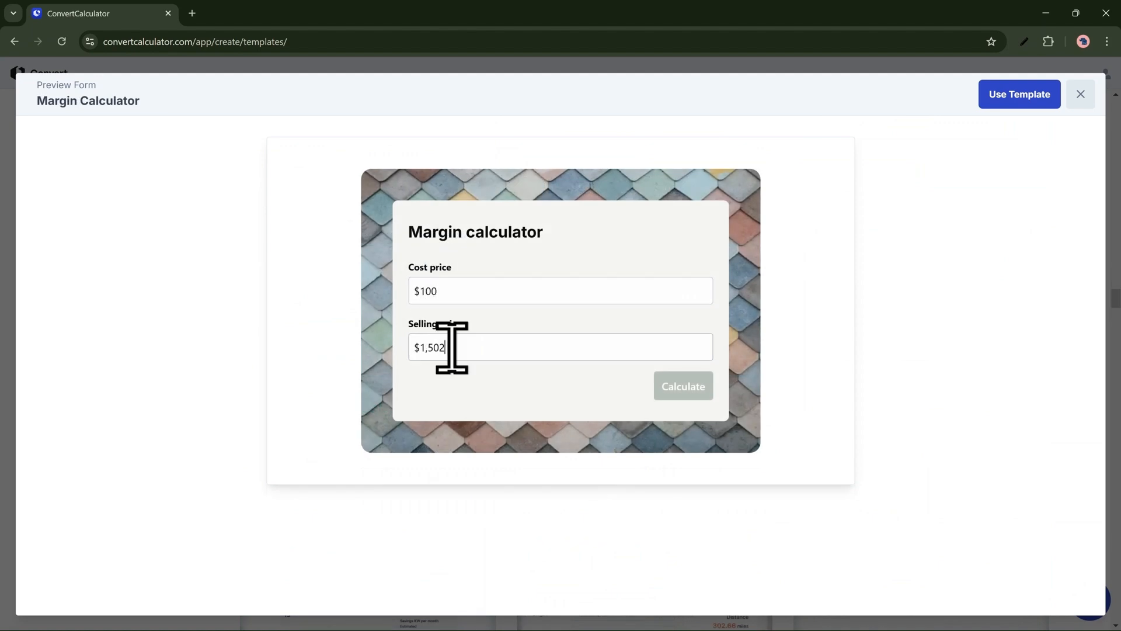
click(547, 291)
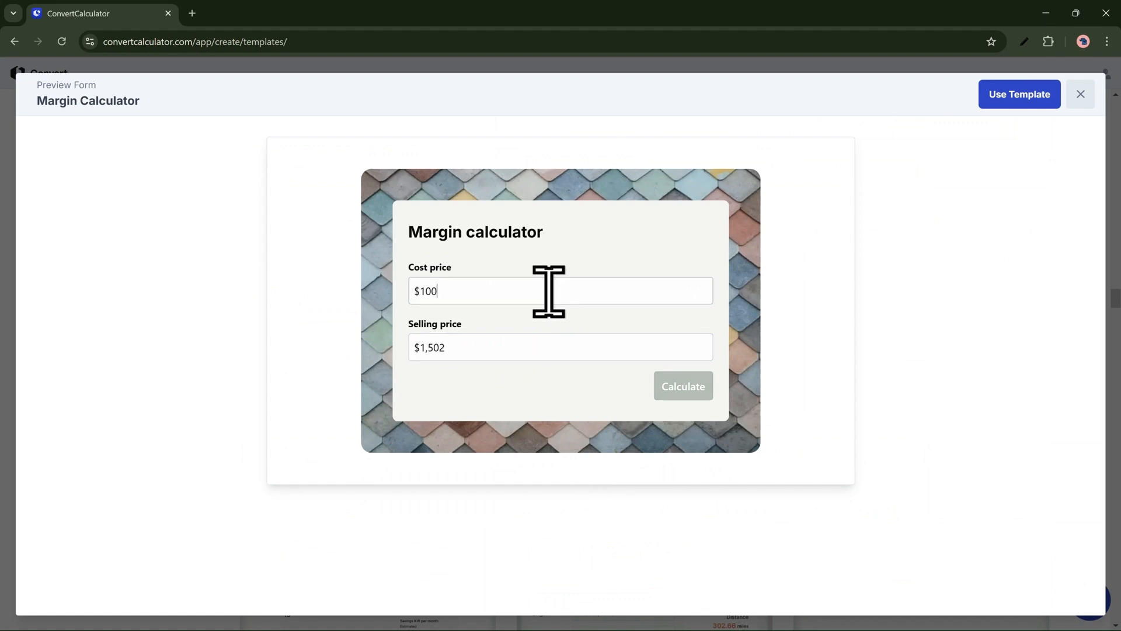
text(2)
click(682, 385)
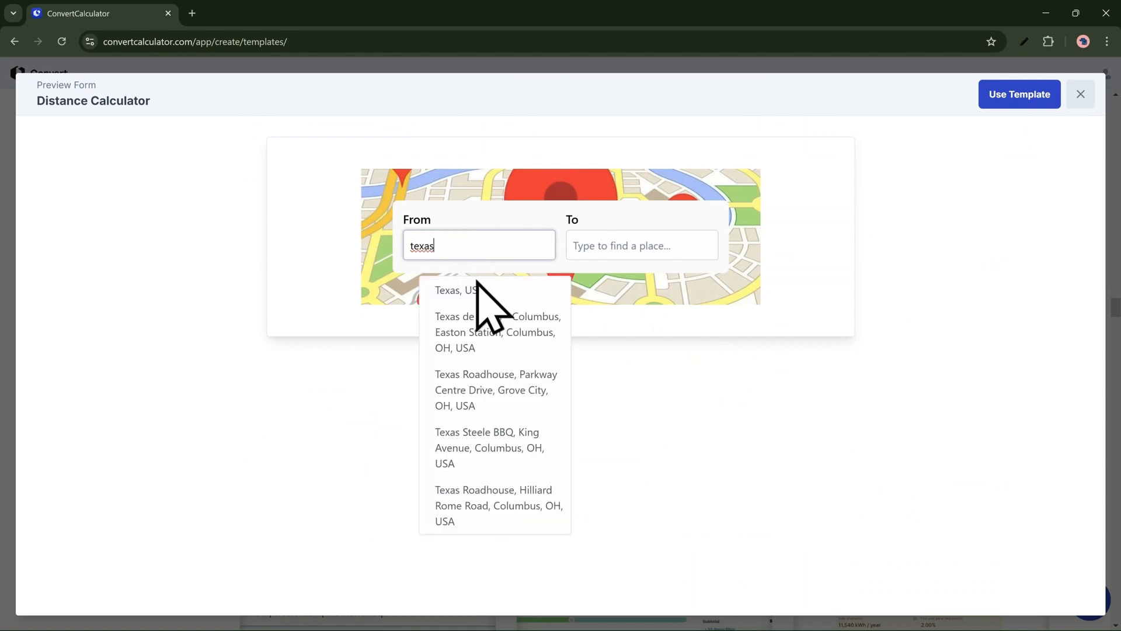
Test the Distance Calculator template from Texas de Brazil in Columbus, OH to Charleston, SC, USA
click(479, 318)
click(621, 246)
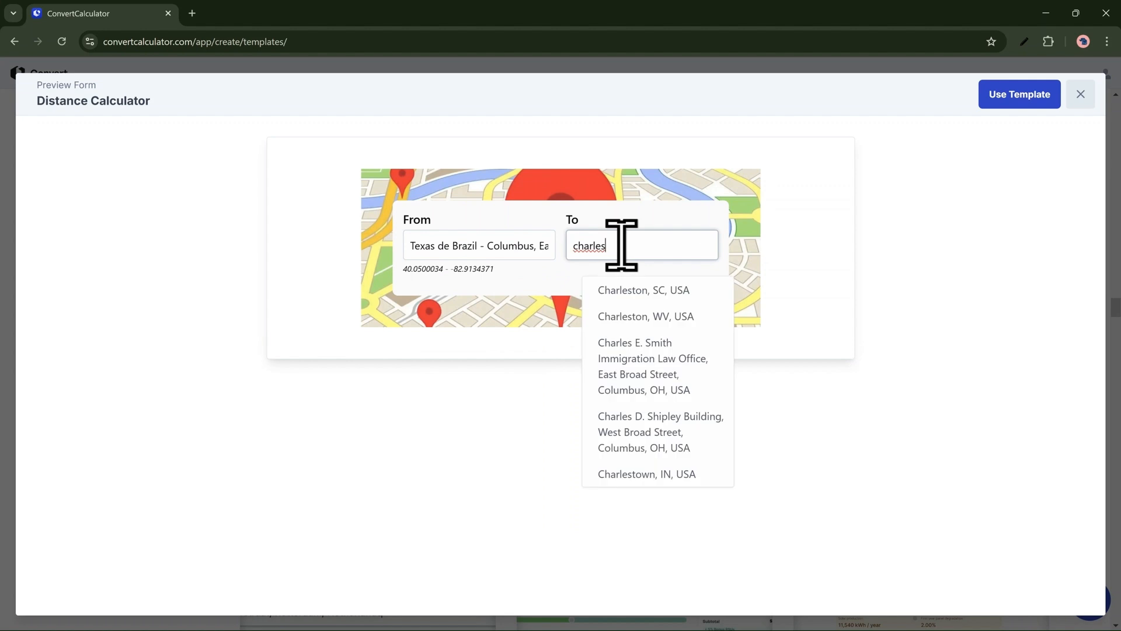
click(654, 295)
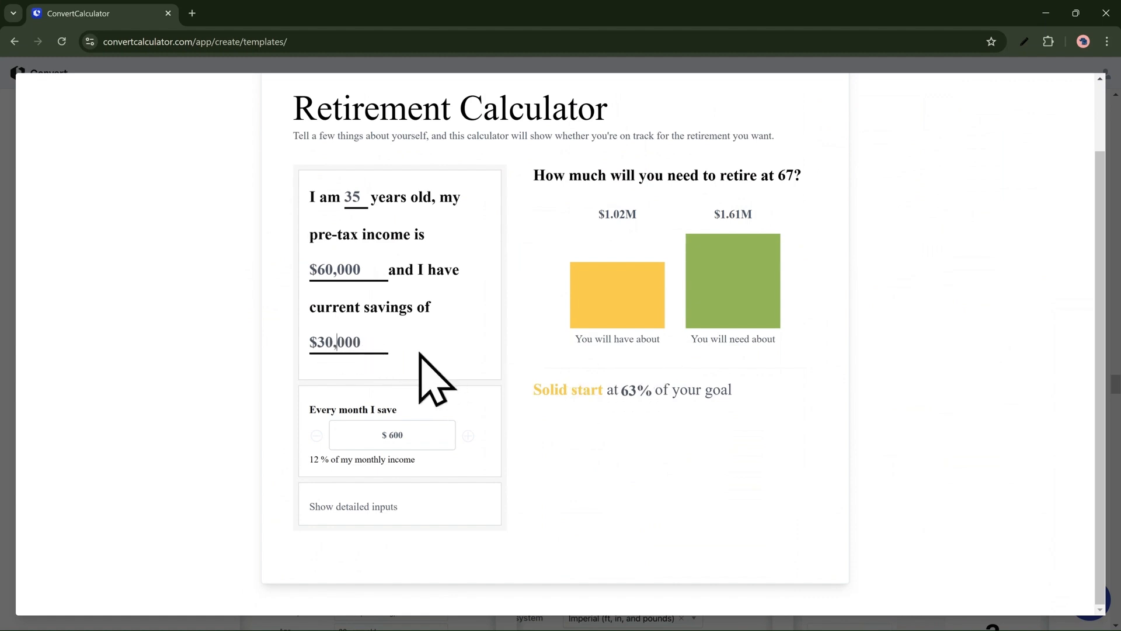
Set the current savings in the Retirement Calculator template to $40,000
text(4)
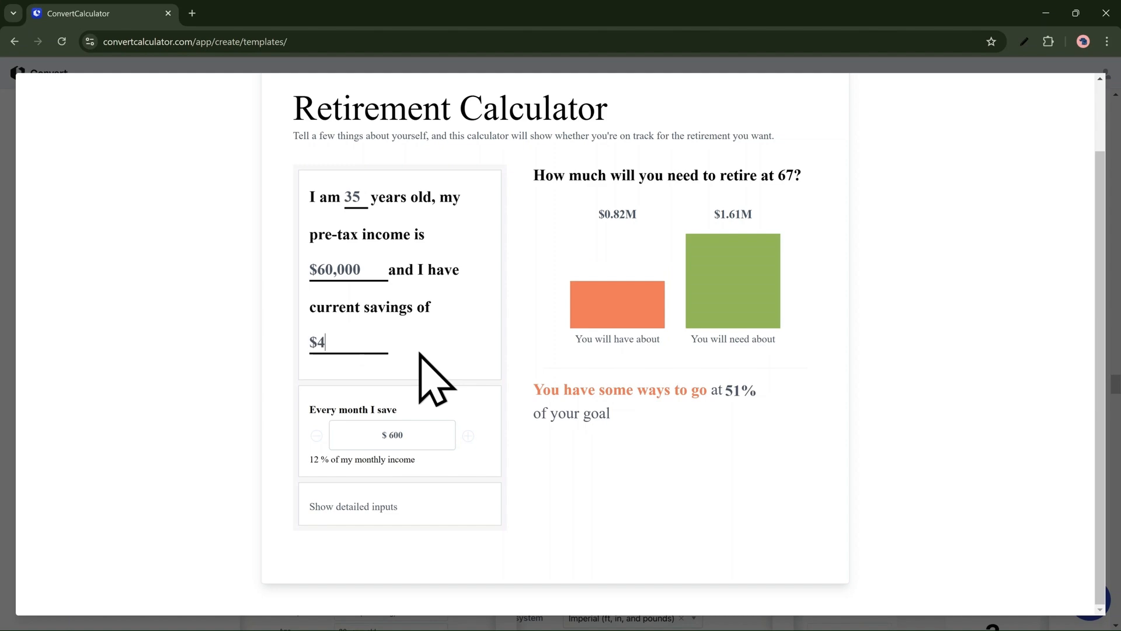
text(0000)
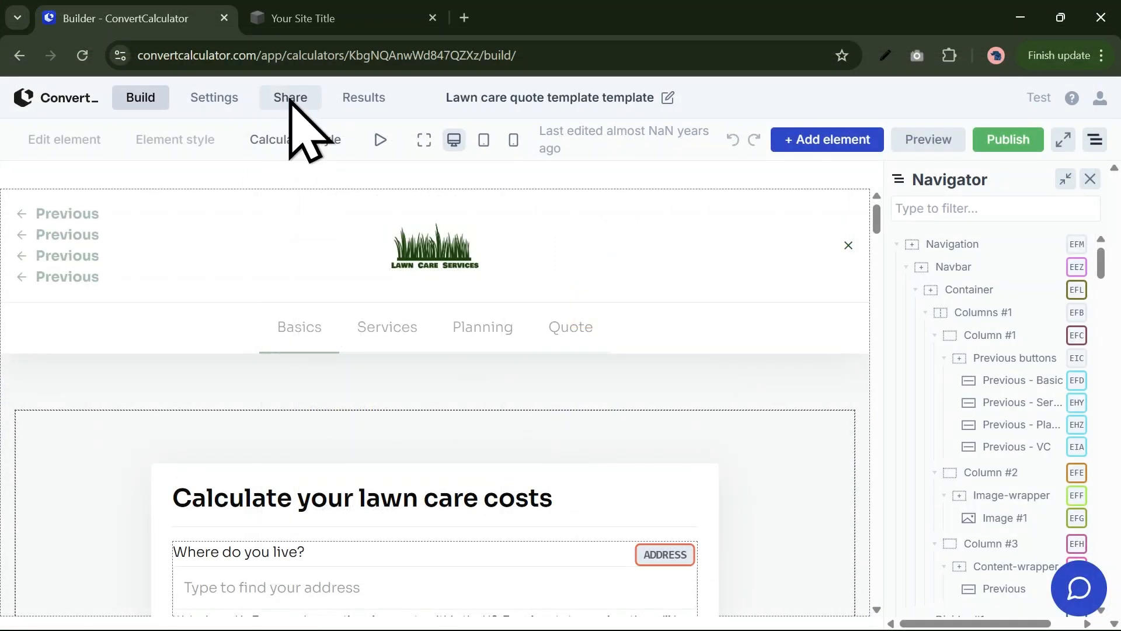
Publish the lawn care quote calculator from its sharing page and confirm the publication
click(288, 99)
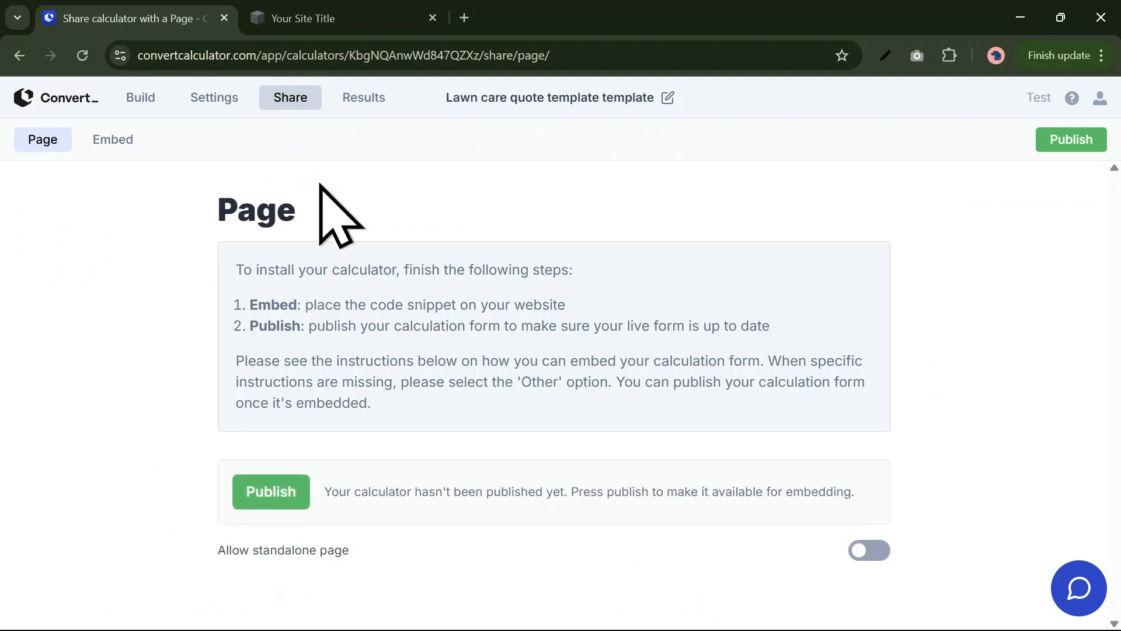
click(290, 493)
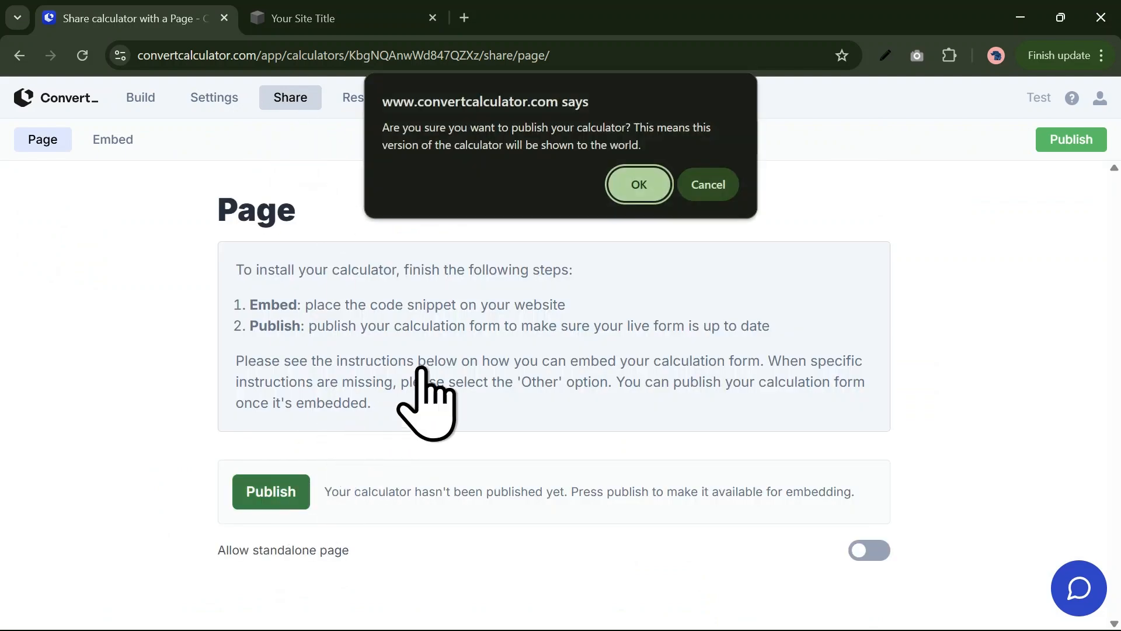
click(639, 186)
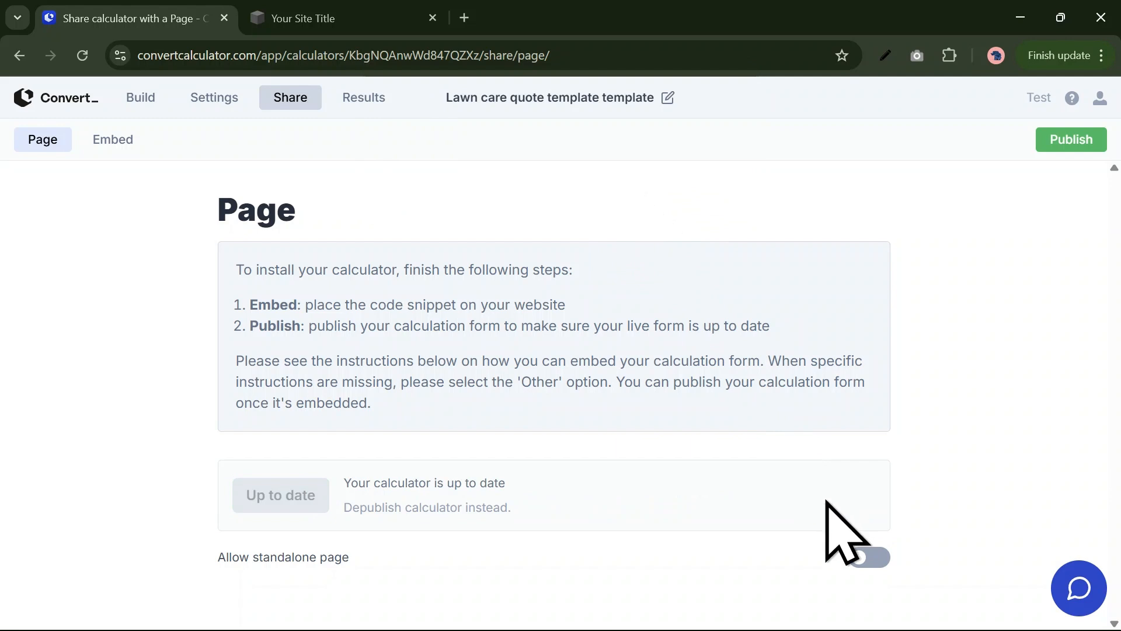
click(858, 555)
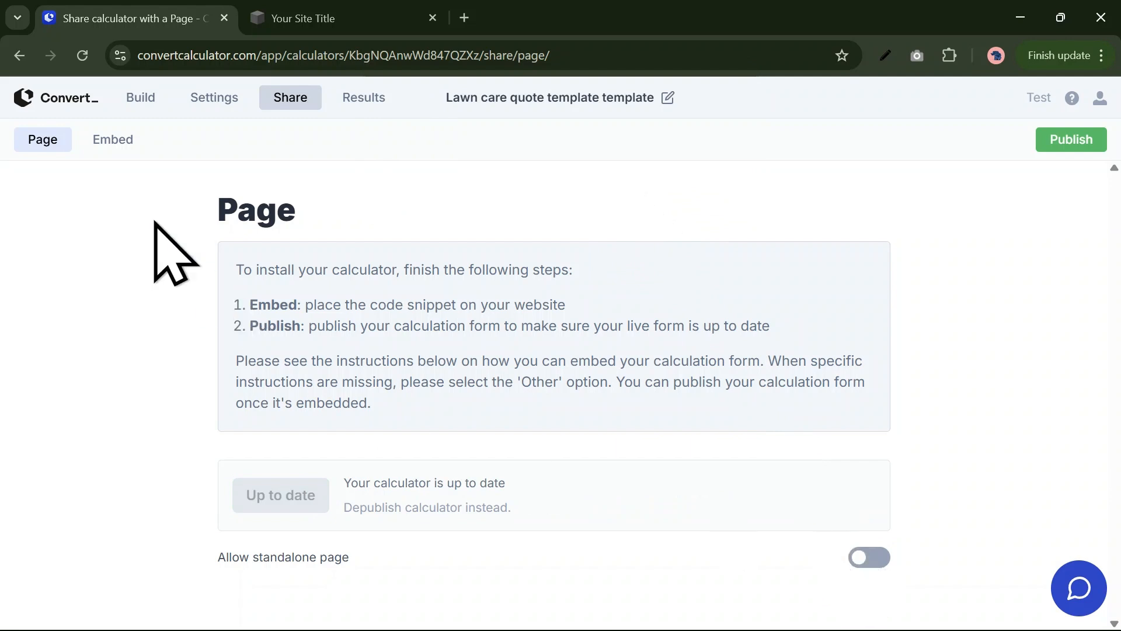
Choose Squarespace as the website platform for embedding the calculator and copy the provided embed code
click(120, 139)
scroll(606, 473, down, 2)
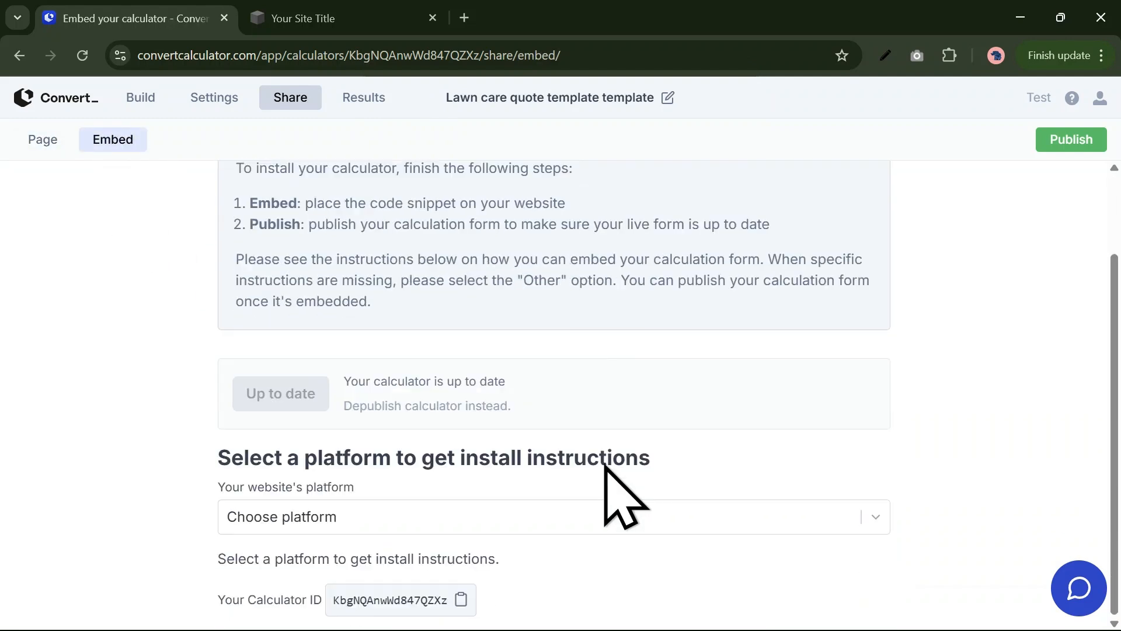
click(620, 518)
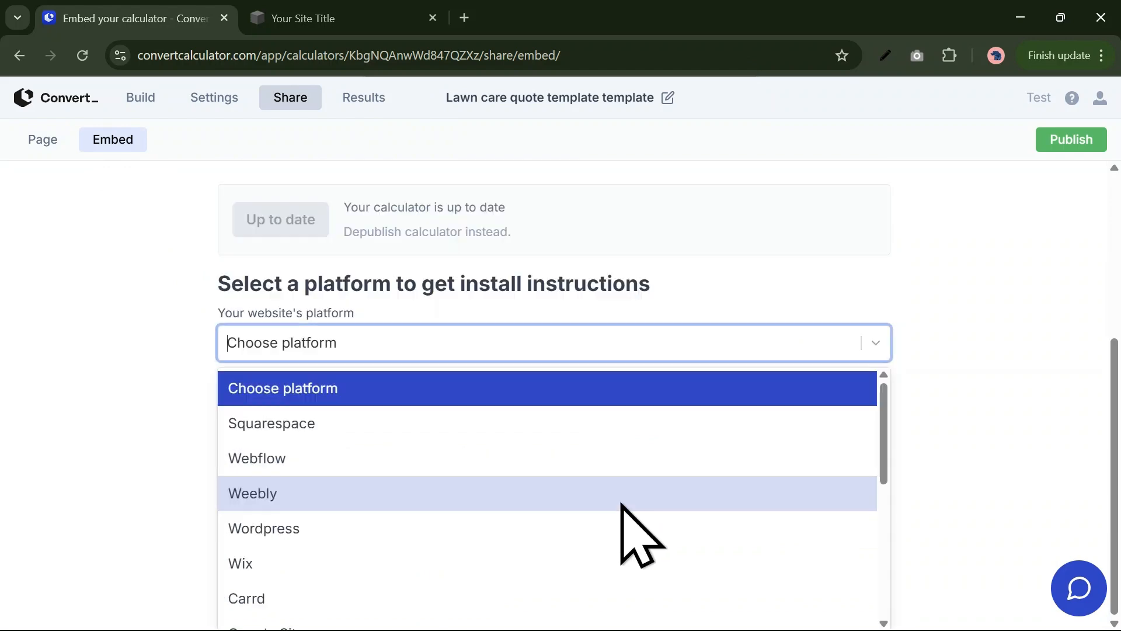
click(656, 428)
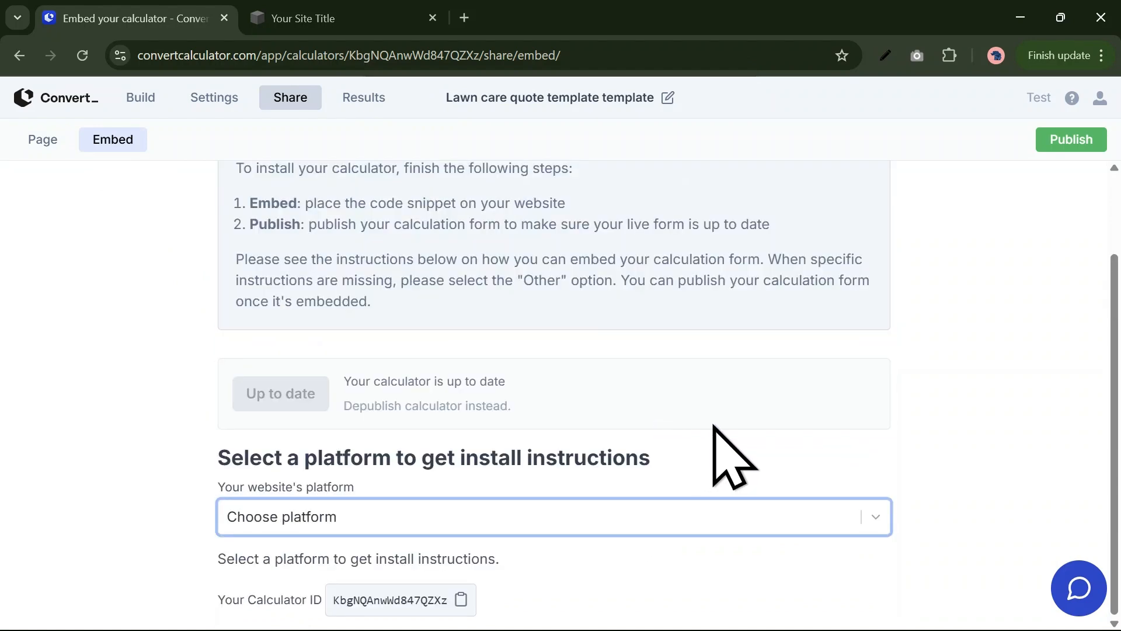
scroll(758, 449, down, 3)
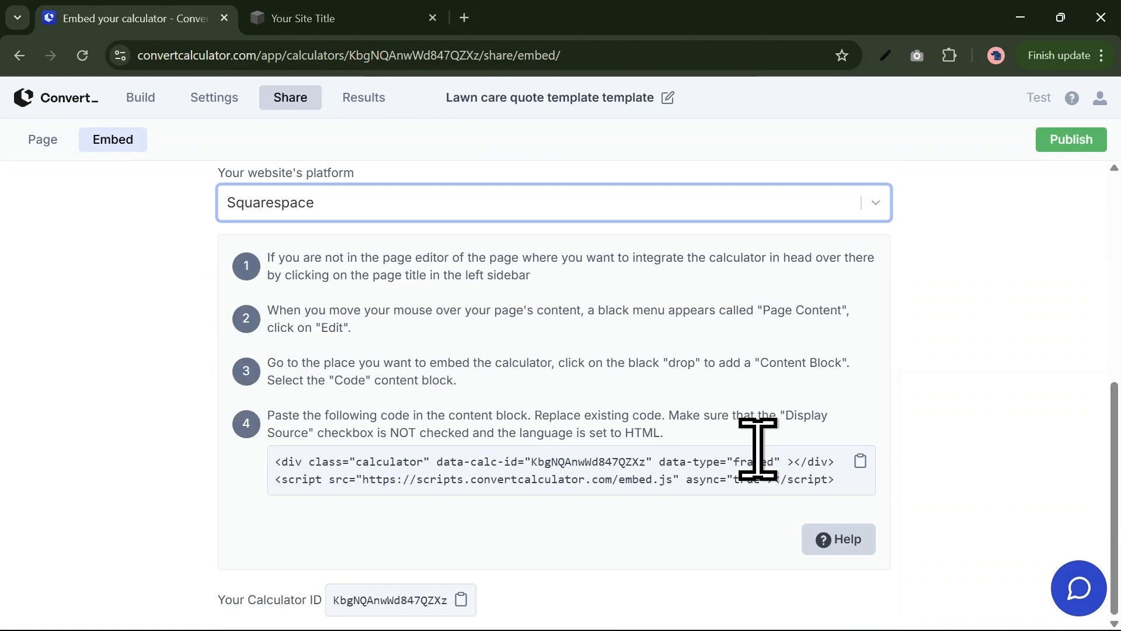
click(862, 461)
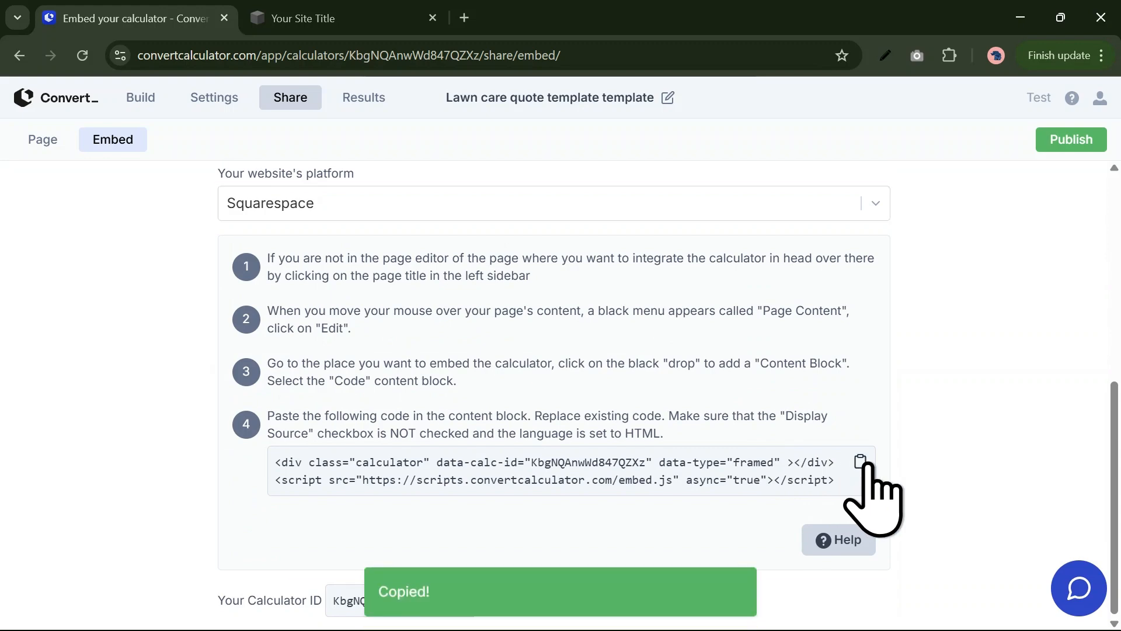
Switch to the Squarespace site editor and add a blank section below the Home page's woodworking banner
click(383, 24)
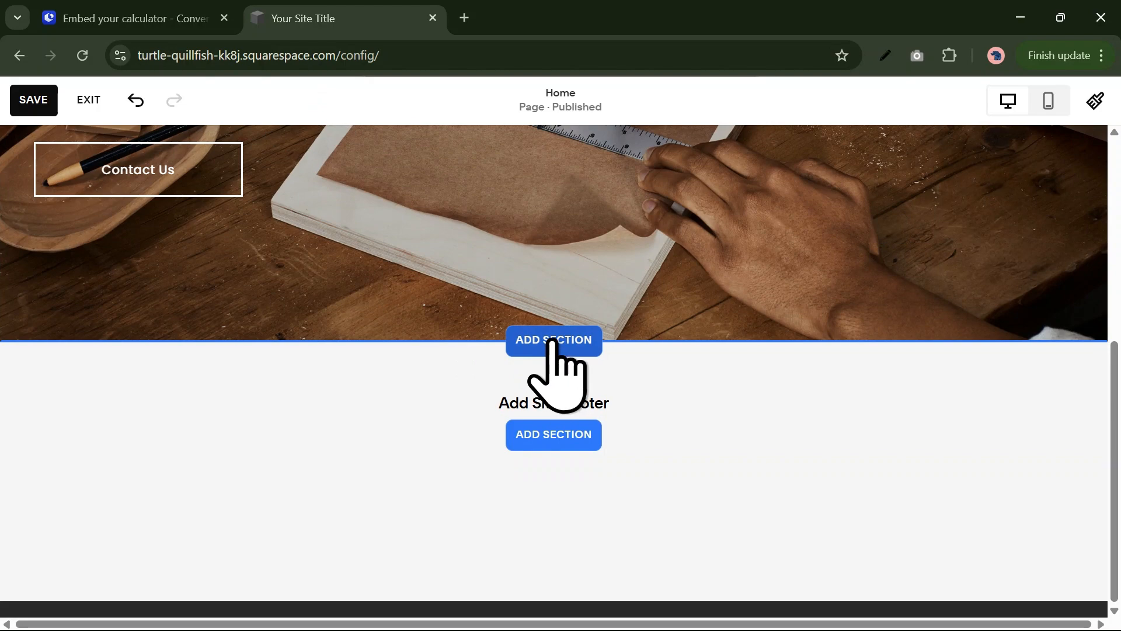
click(552, 340)
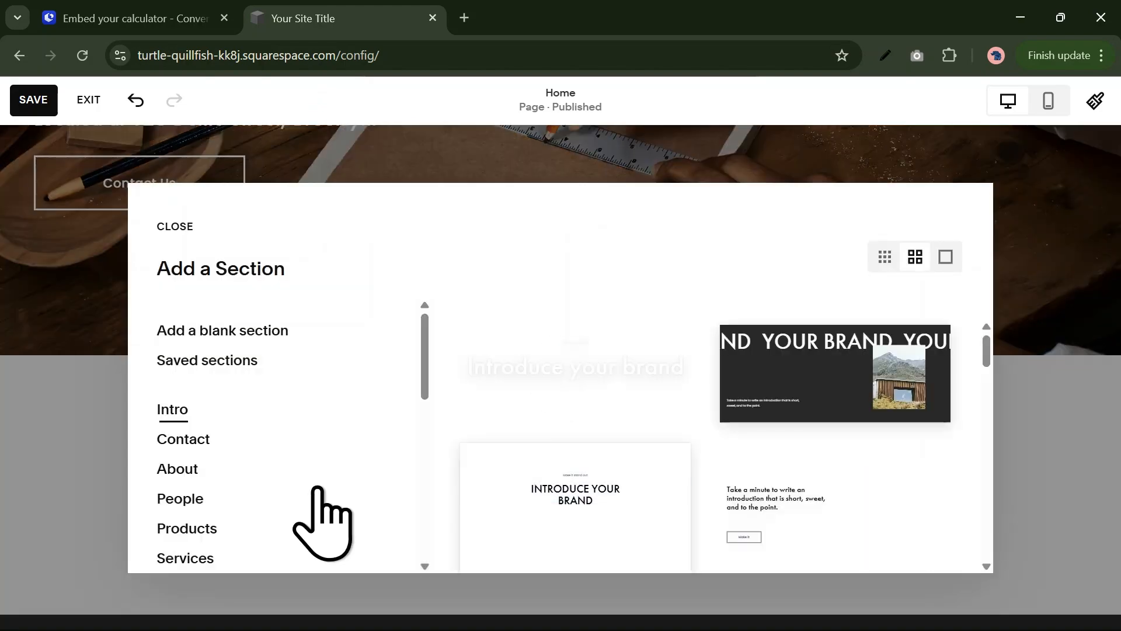
scroll(321, 520, down, 2)
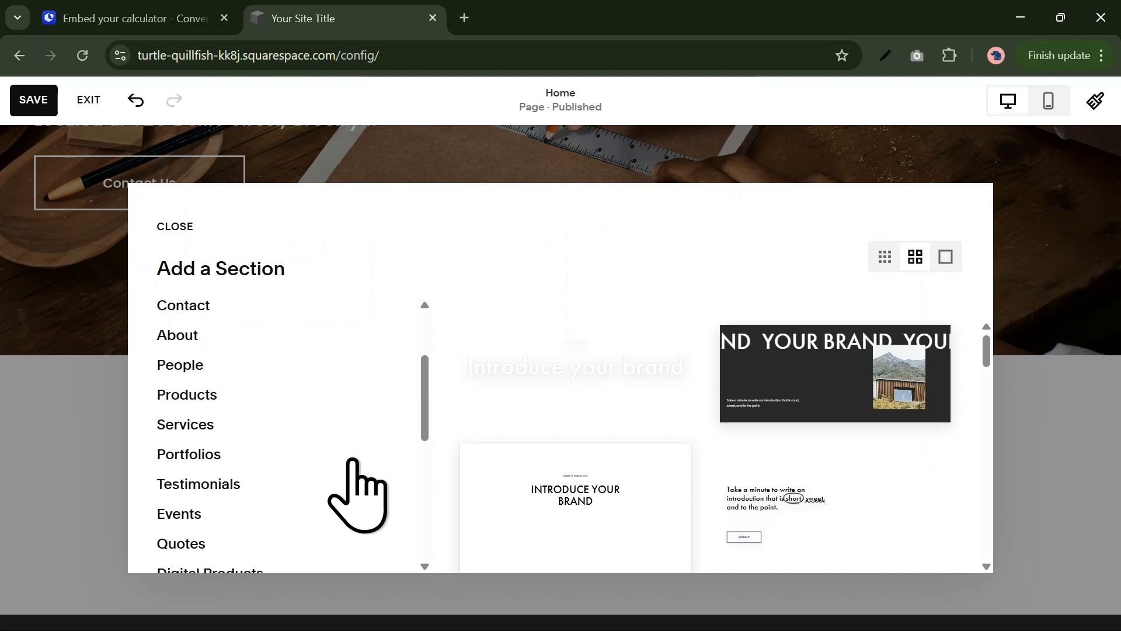
scroll(356, 464, up, 2)
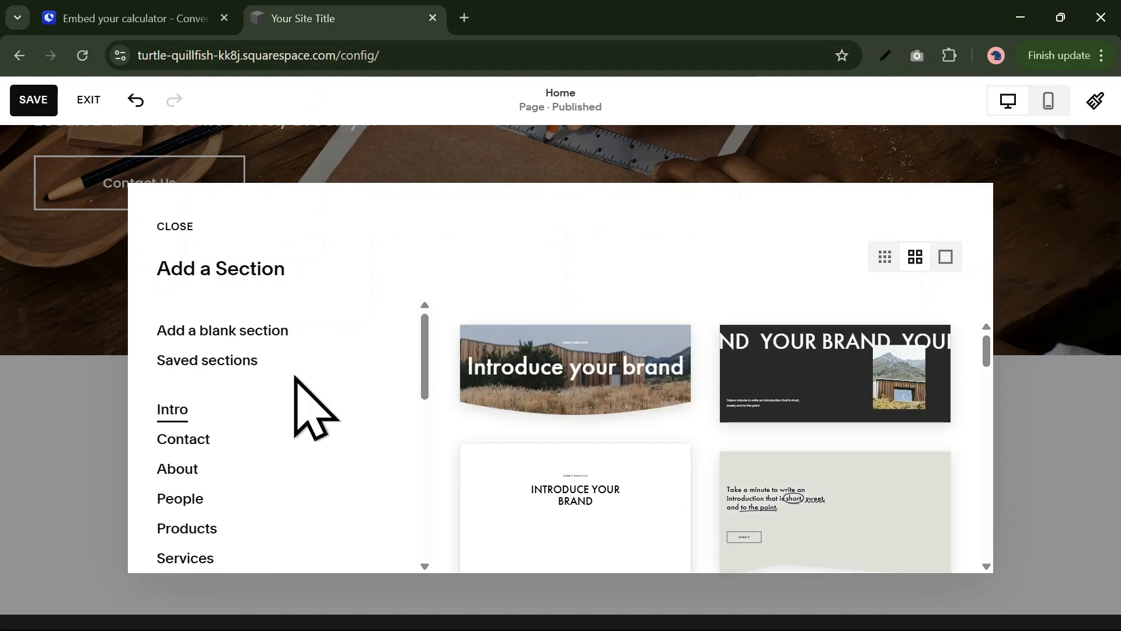
click(264, 330)
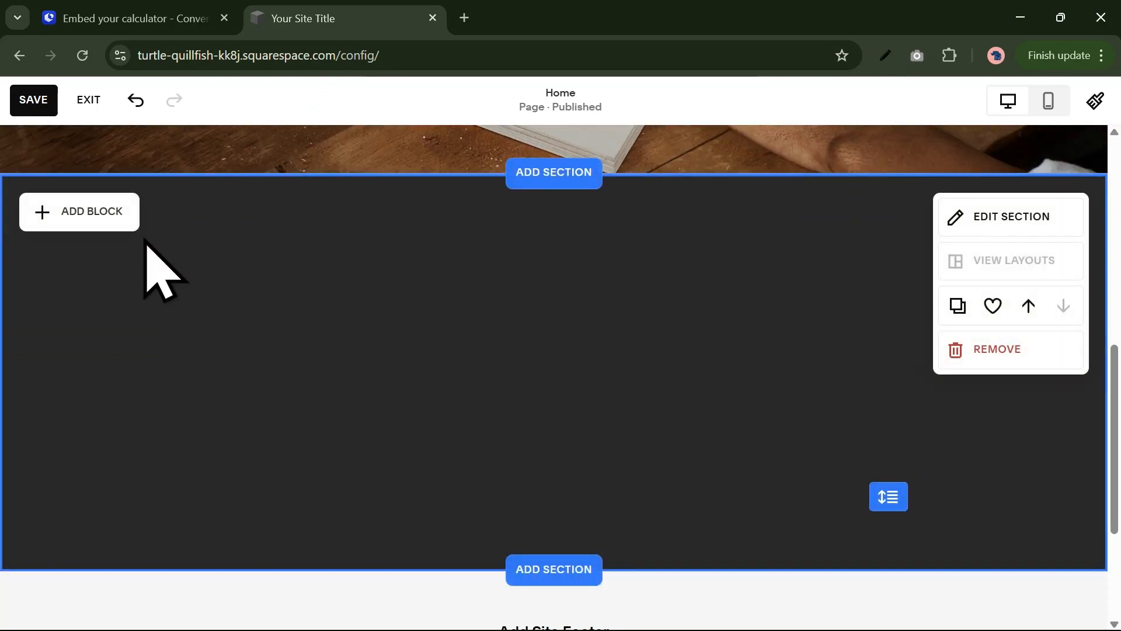
Add a Code block to the new blank section
click(98, 211)
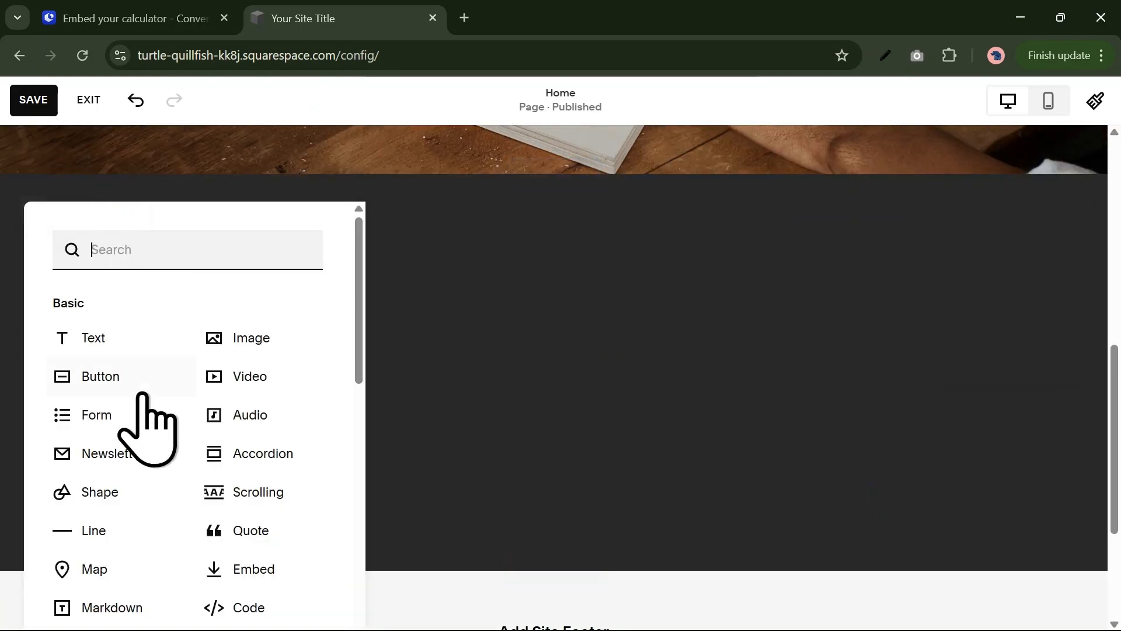
scroll(231, 566, down, 2)
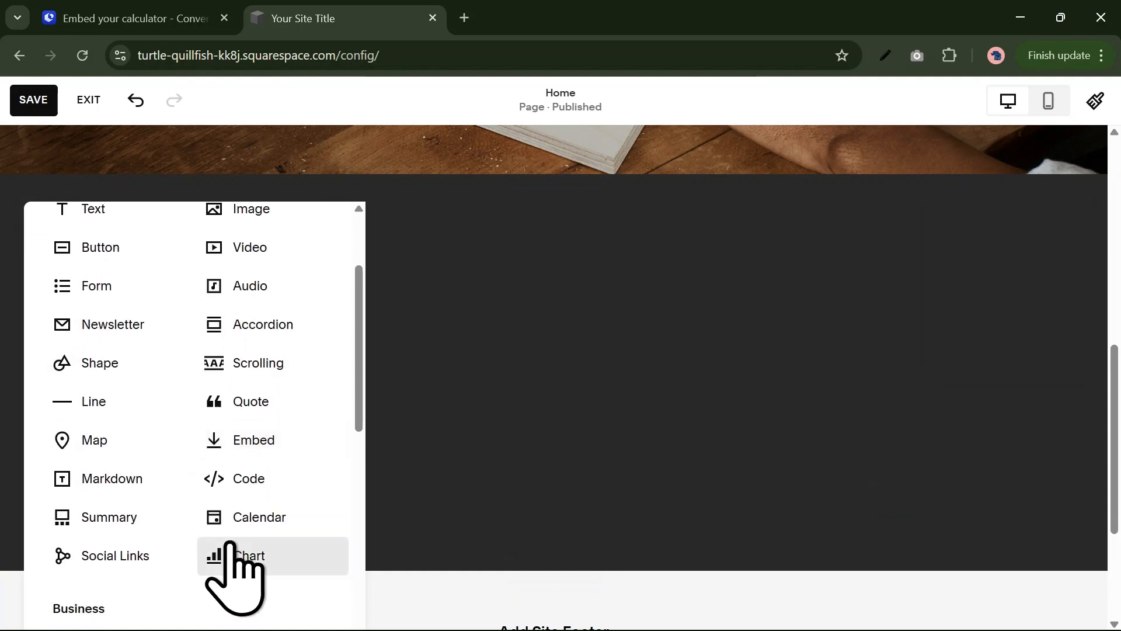
click(258, 478)
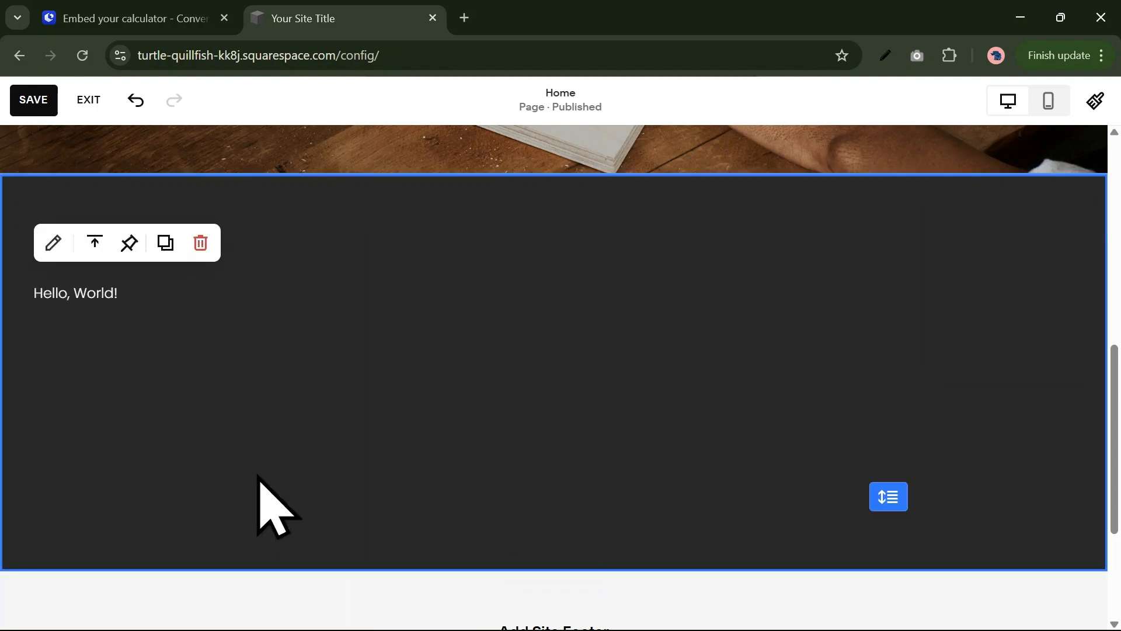
Replace the Code block's sample "Hello, World!" HTML with the copied calculator embed code, and close its editor
click(53, 242)
click(395, 345)
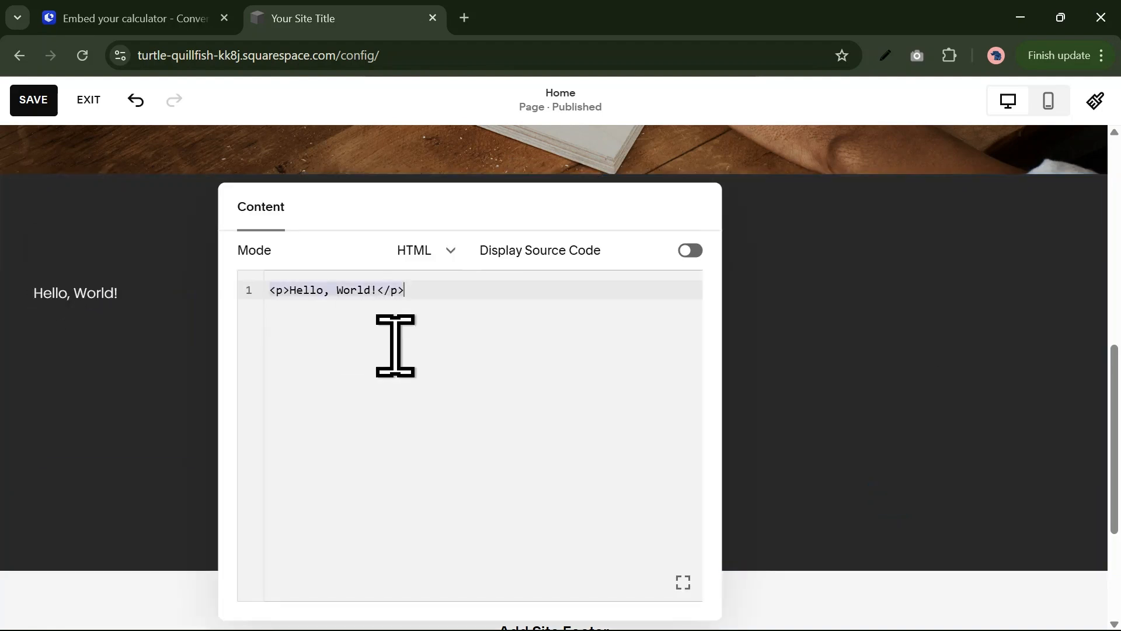
key(ctrl+v)
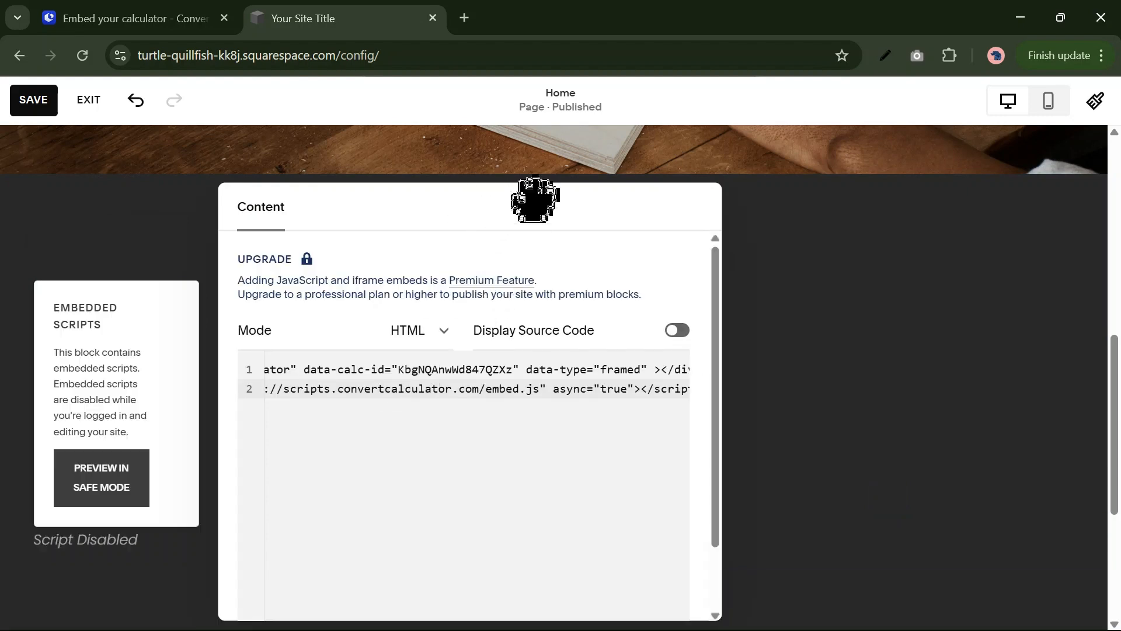
drag(535, 200, 580, 57)
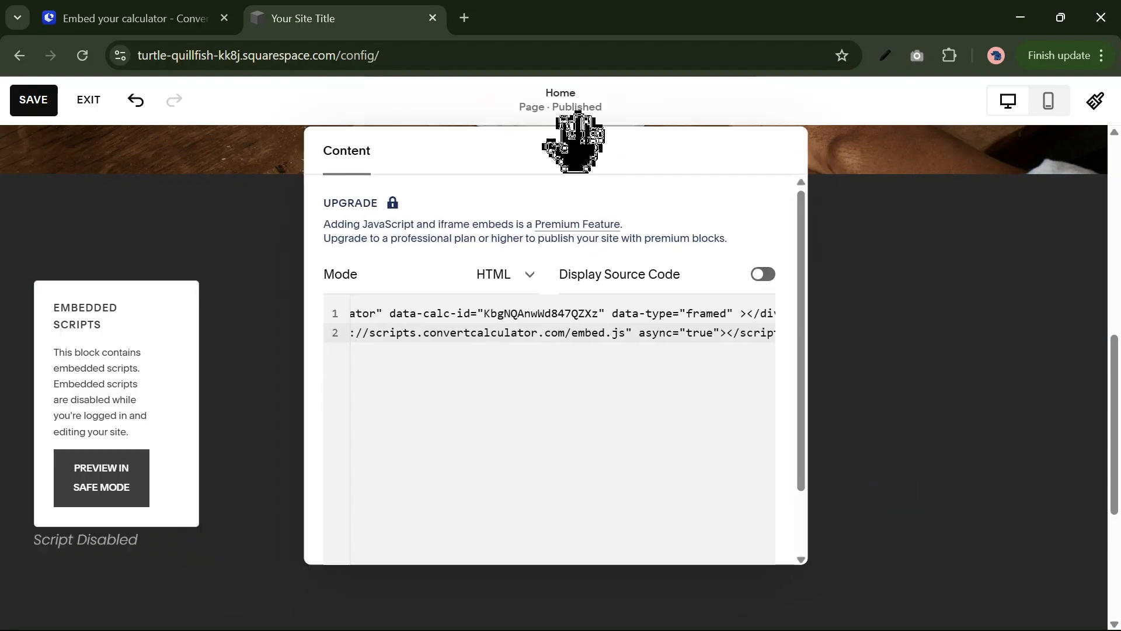
click(879, 374)
Stretch the Code block across nearly the full section width, make it taller, and save the page
click(183, 394)
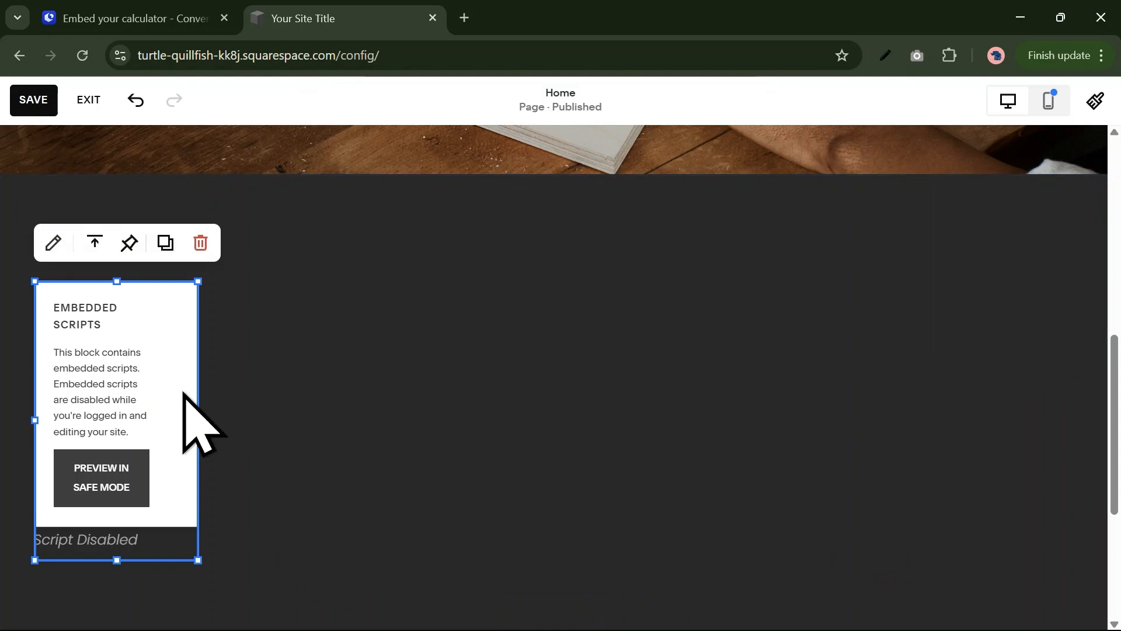
drag(197, 417, 956, 429)
drag(955, 424, 1018, 408)
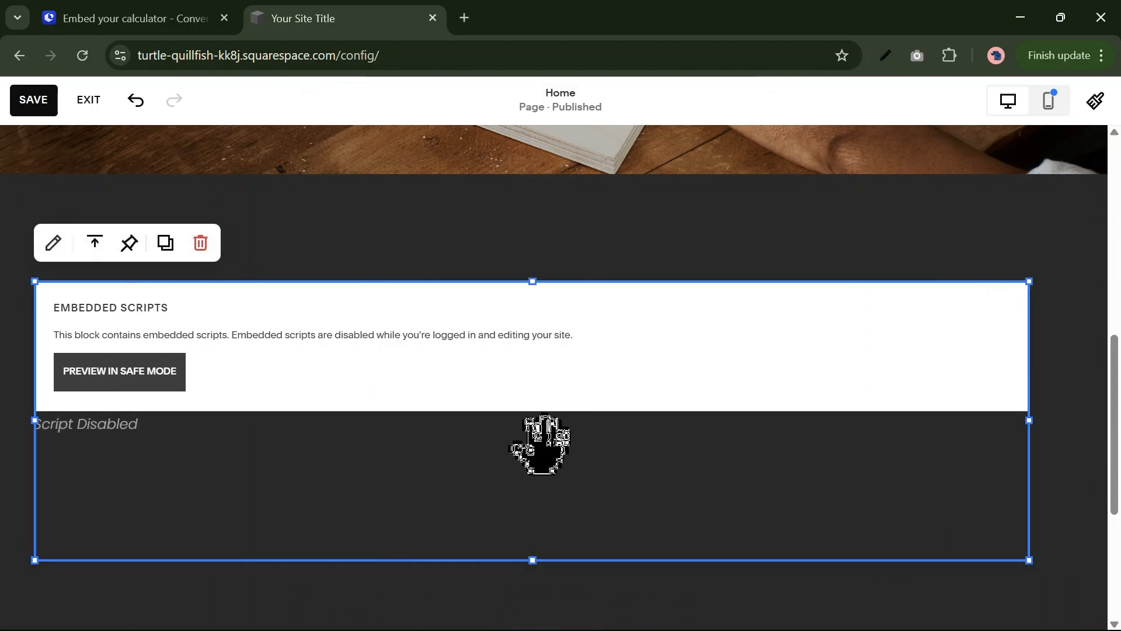
scroll(533, 463, down, 2)
drag(533, 441, 523, 518)
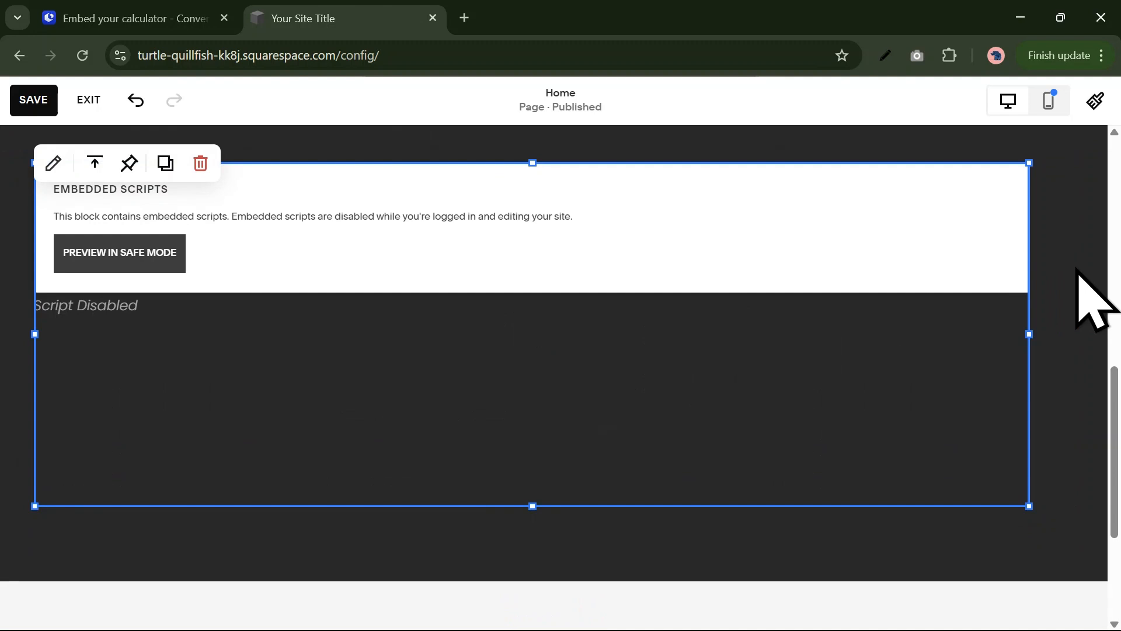
click(34, 100)
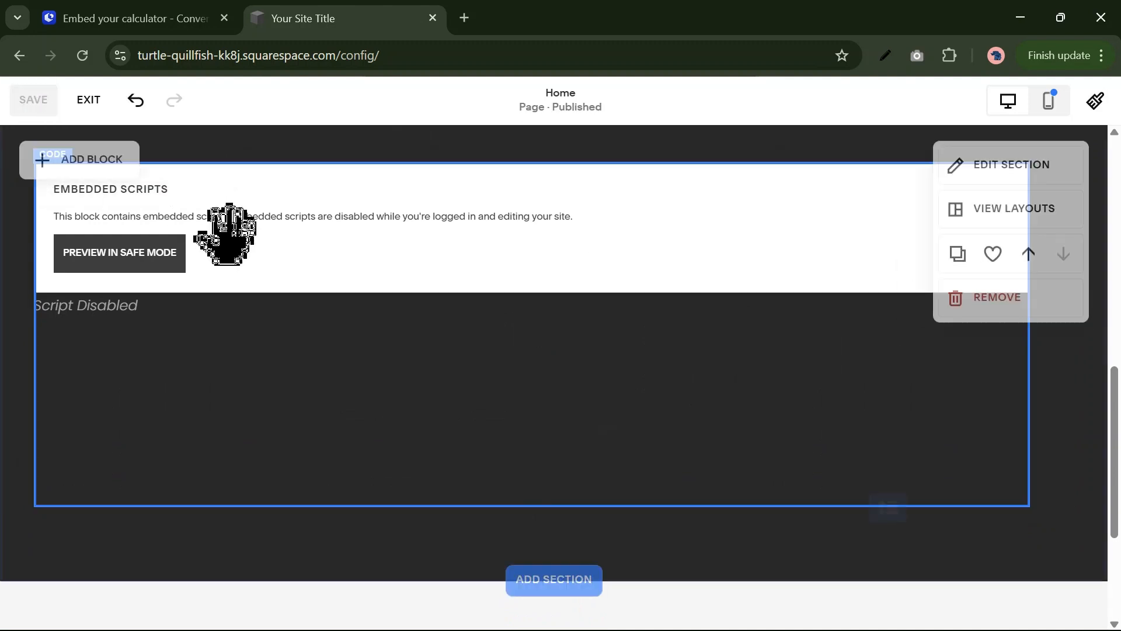
Preview the embedded script in safe mode, exit page editing, and examine the calculator on the Home page
click(150, 257)
click(151, 266)
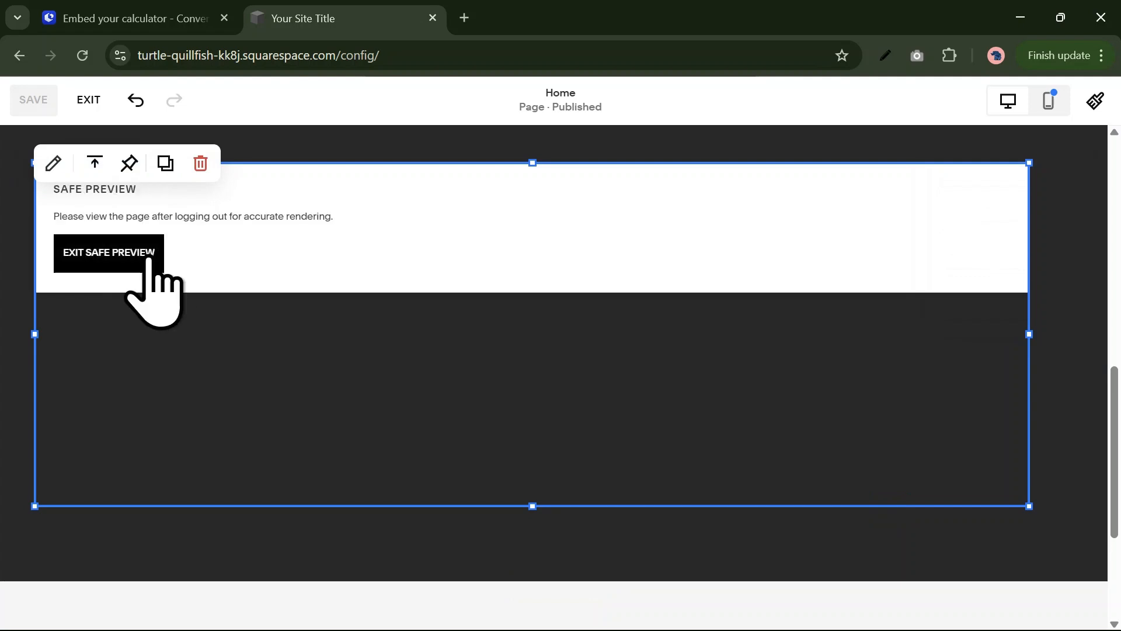
click(91, 100)
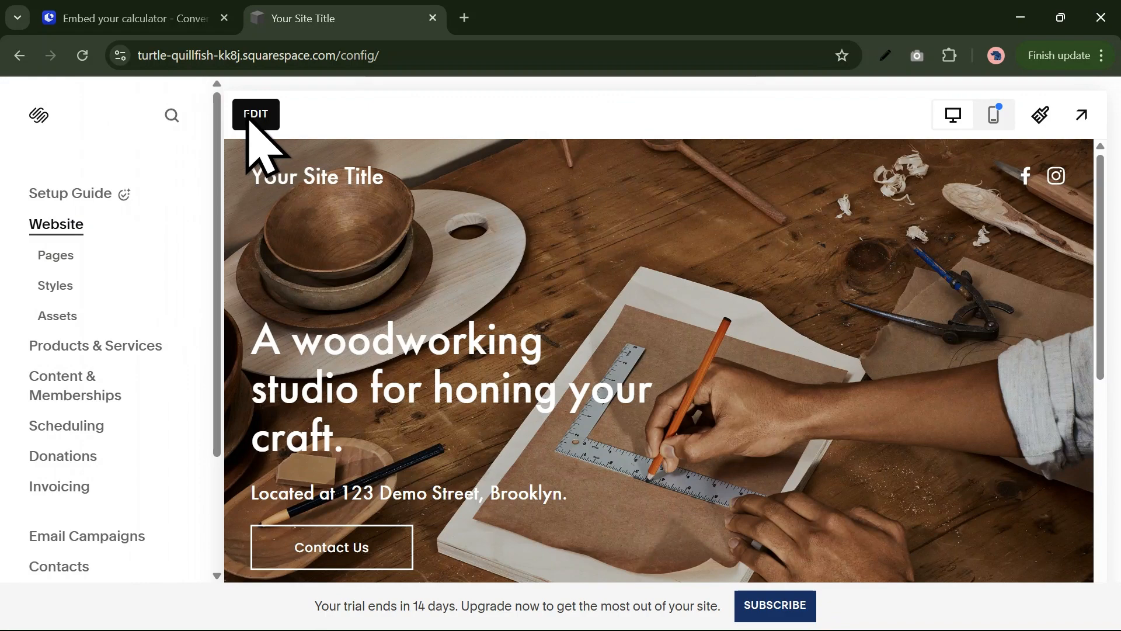
scroll(513, 461, down, 6)
scroll(501, 439, down, 2)
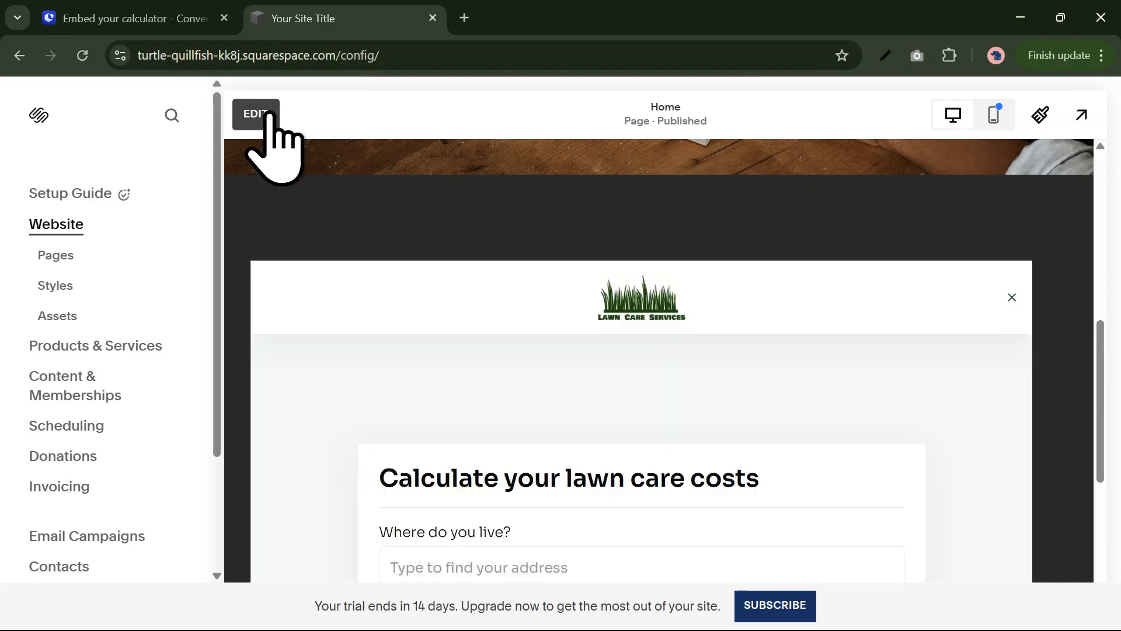
scroll(500, 262, down, 3)
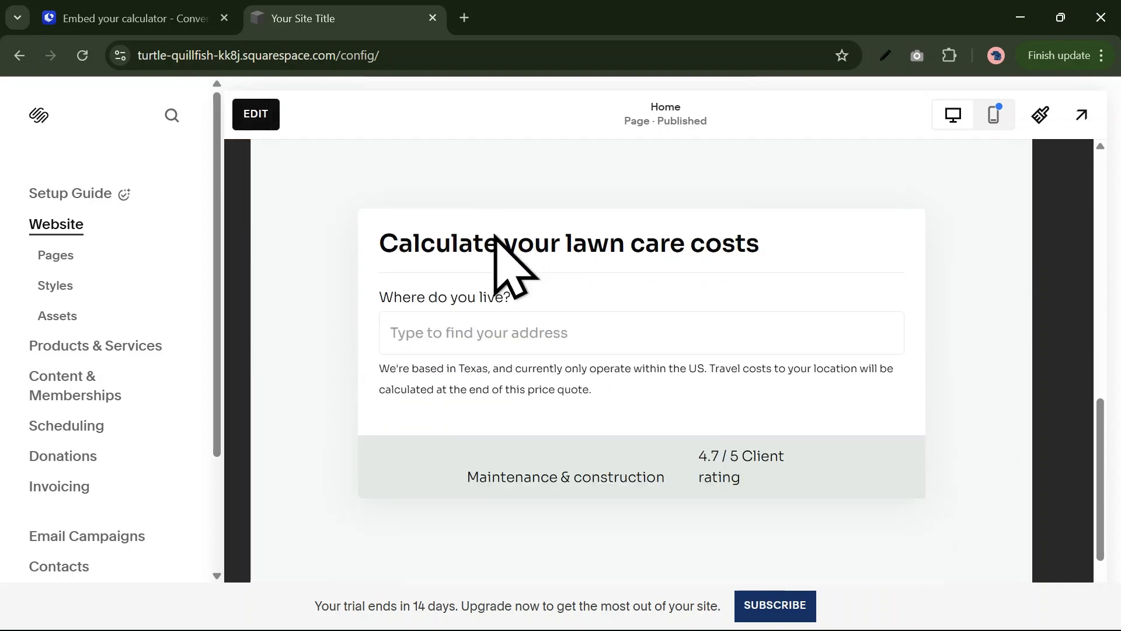
Test the embedded lawn care calculator with Charleston, SC, USA as location and a residential property of 1,500 square feet
click(539, 308)
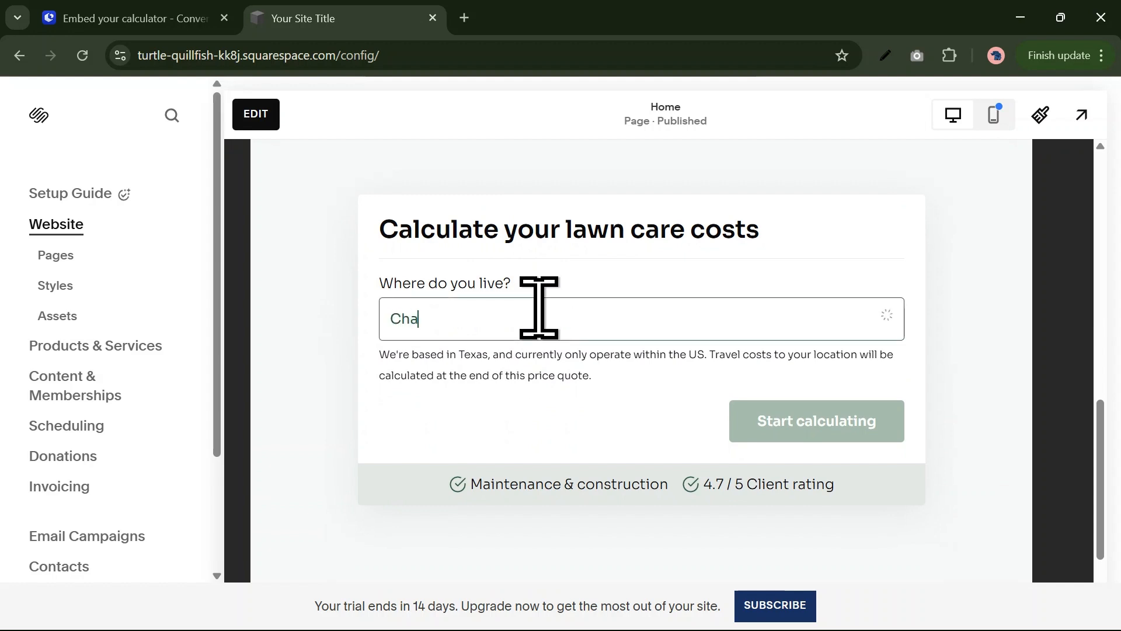
text(Charlest)
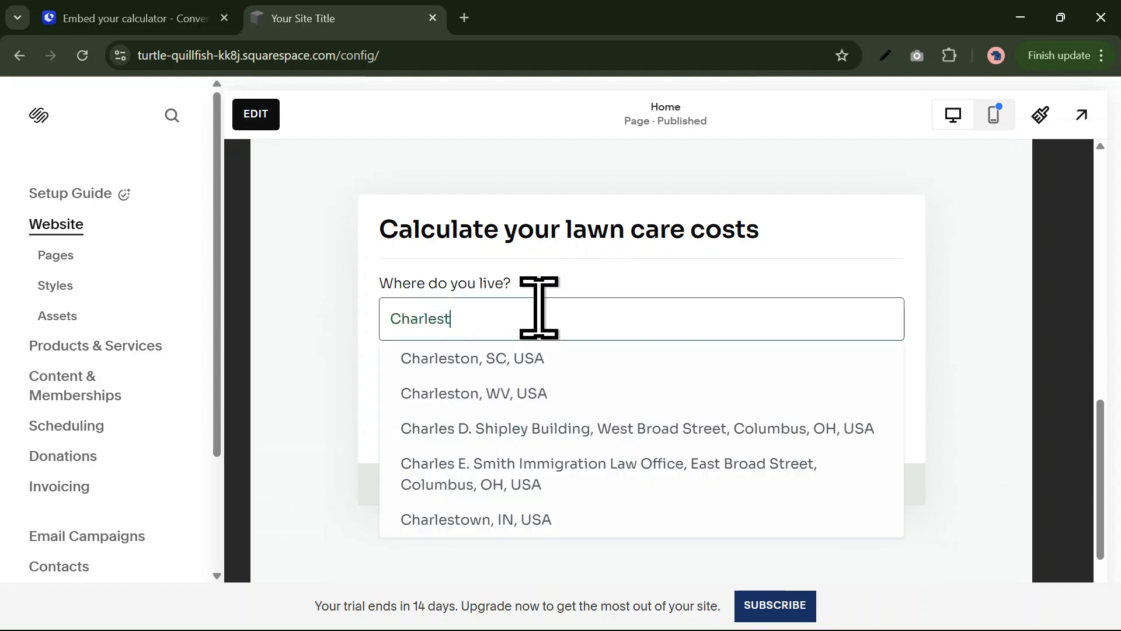
click(565, 359)
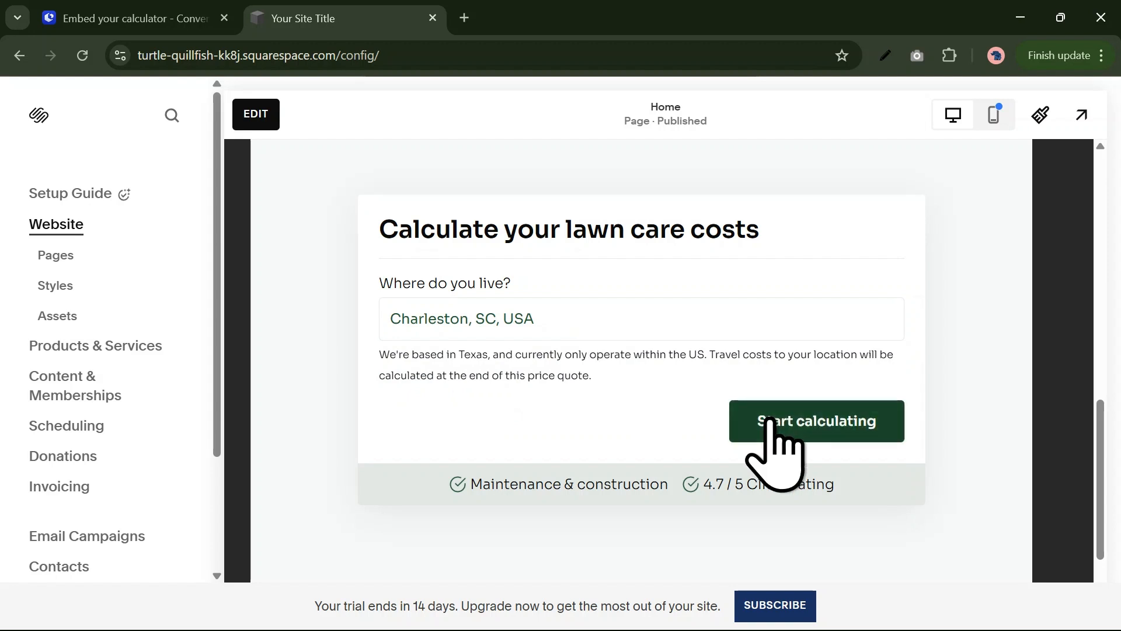
click(806, 421)
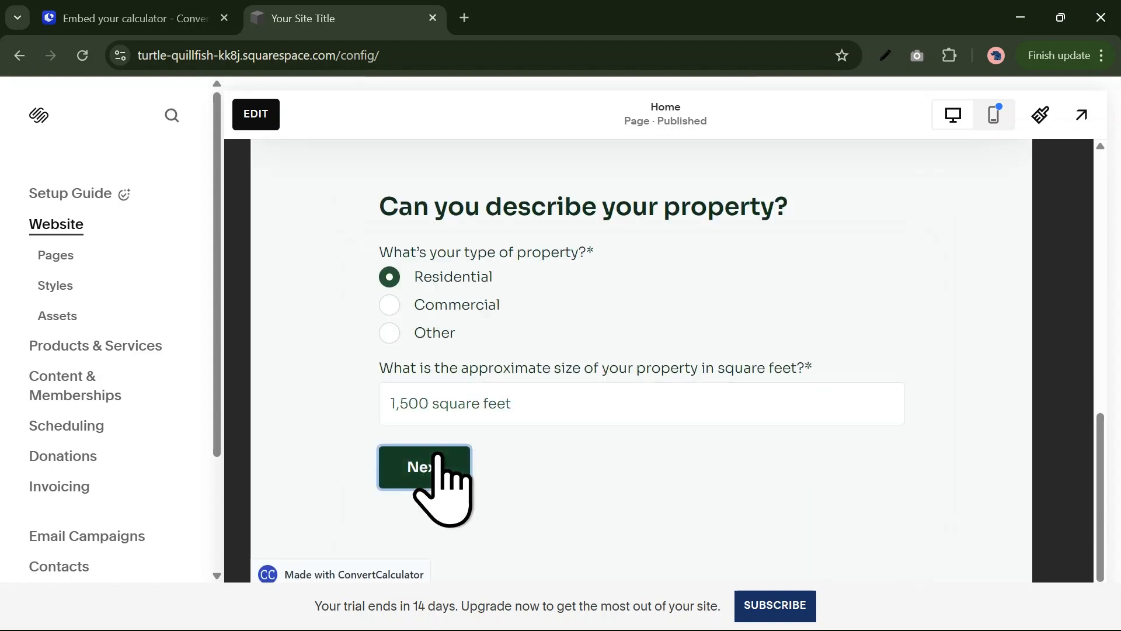
click(436, 461)
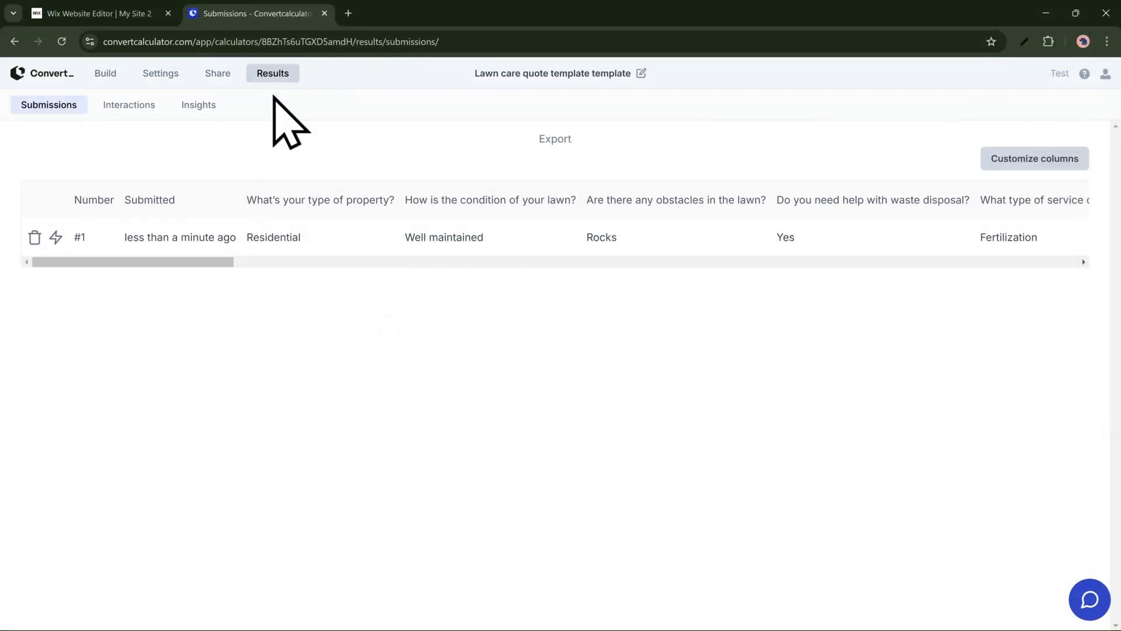
Look through all columns of the lawn care calculator's submissions table, and open its interactions data
drag(205, 257, 352, 270)
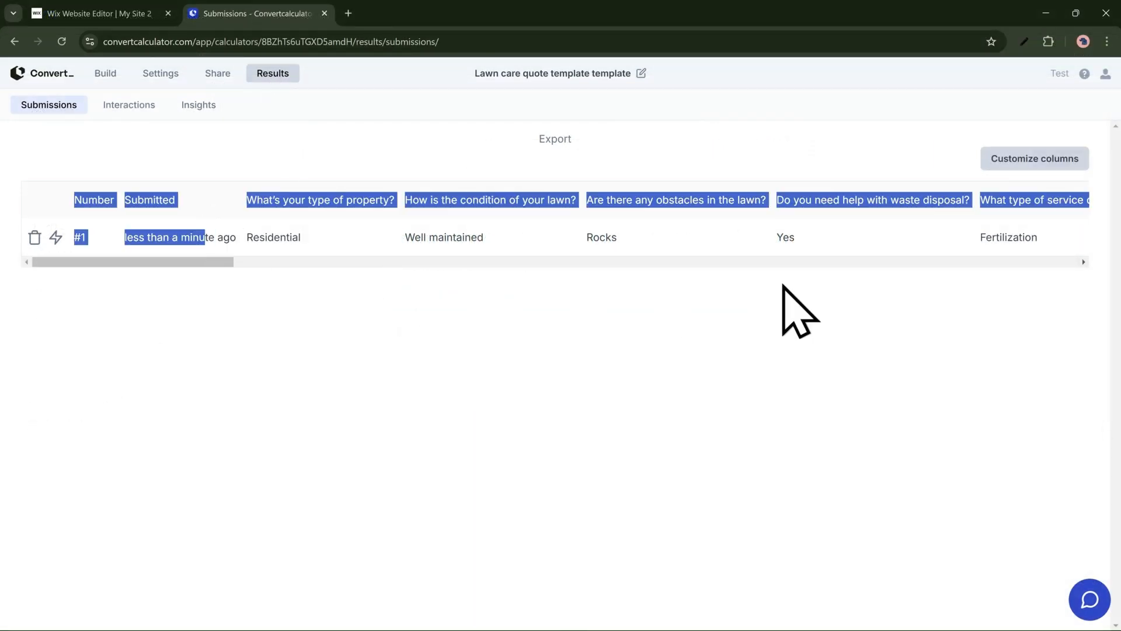
click(783, 284)
drag(220, 268, 1068, 266)
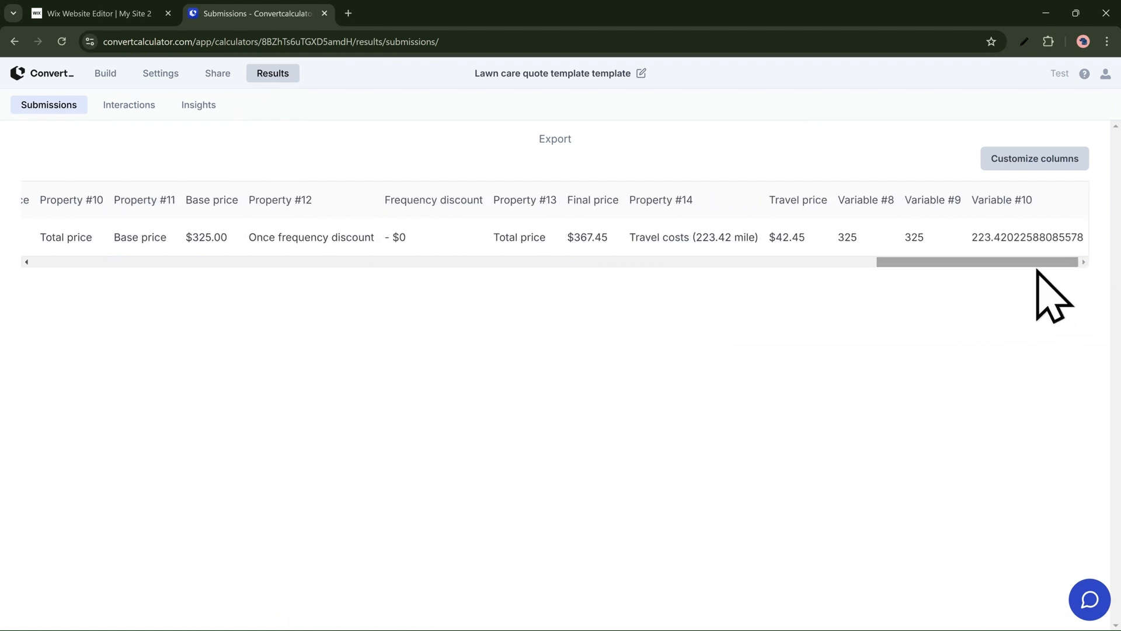
click(129, 106)
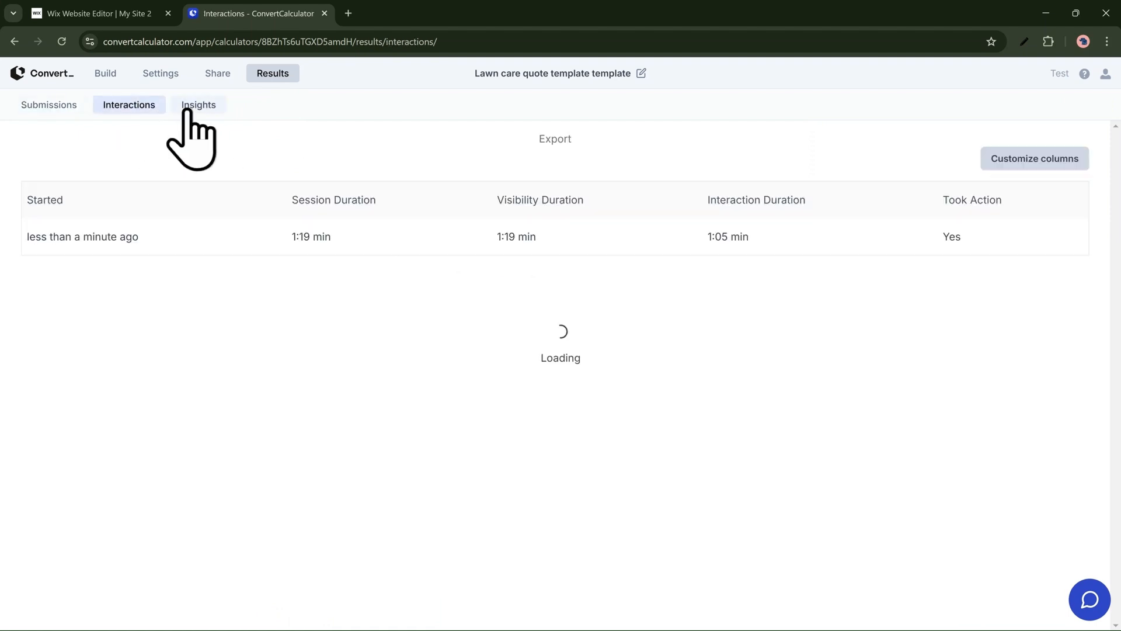